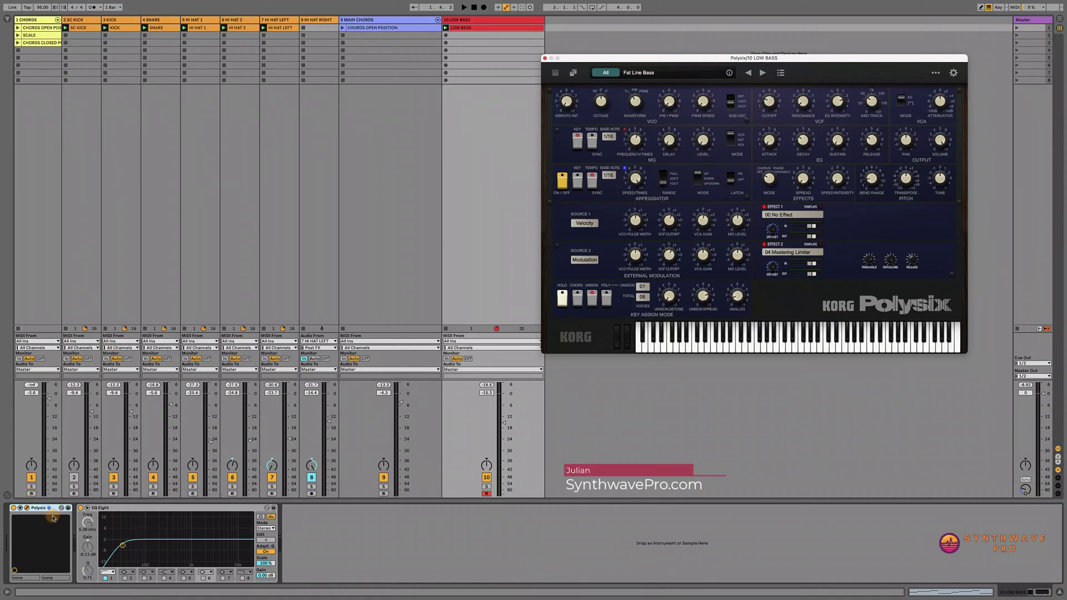
Group the Polysix instrument on the LOW BASS track into an Instrument Rack and show the rack's macro controls and Polysix's parameter area.
click(39, 508)
key(super+g)
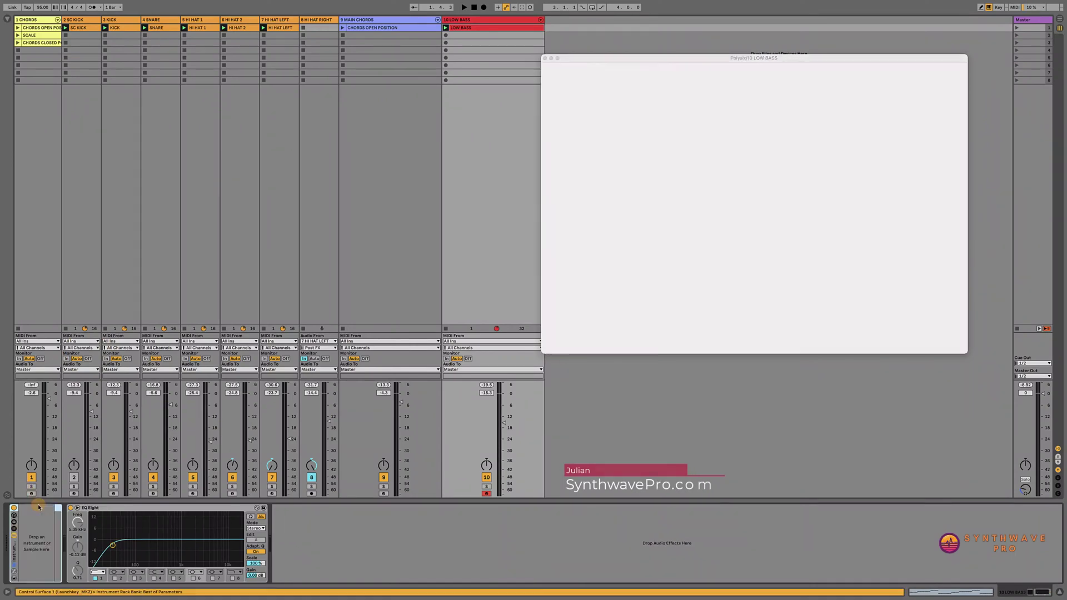
click(13, 529)
click(117, 508)
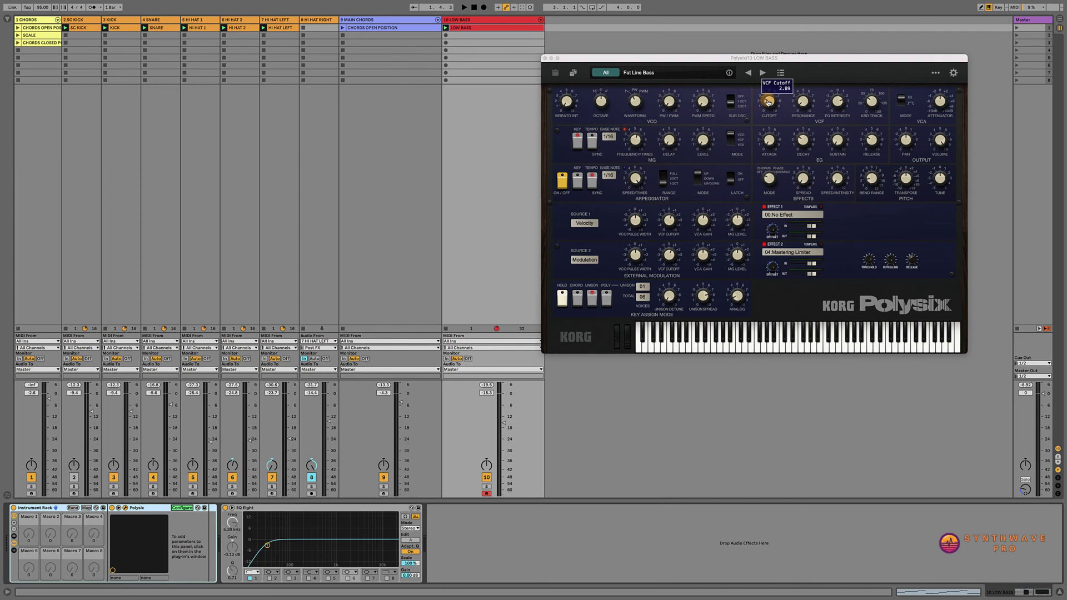
Configure the Polysix device to expose EG Attack, EG Decay, EG Sustain, EG Release and VCF Cutoff, and leave configure mode.
click(768, 139)
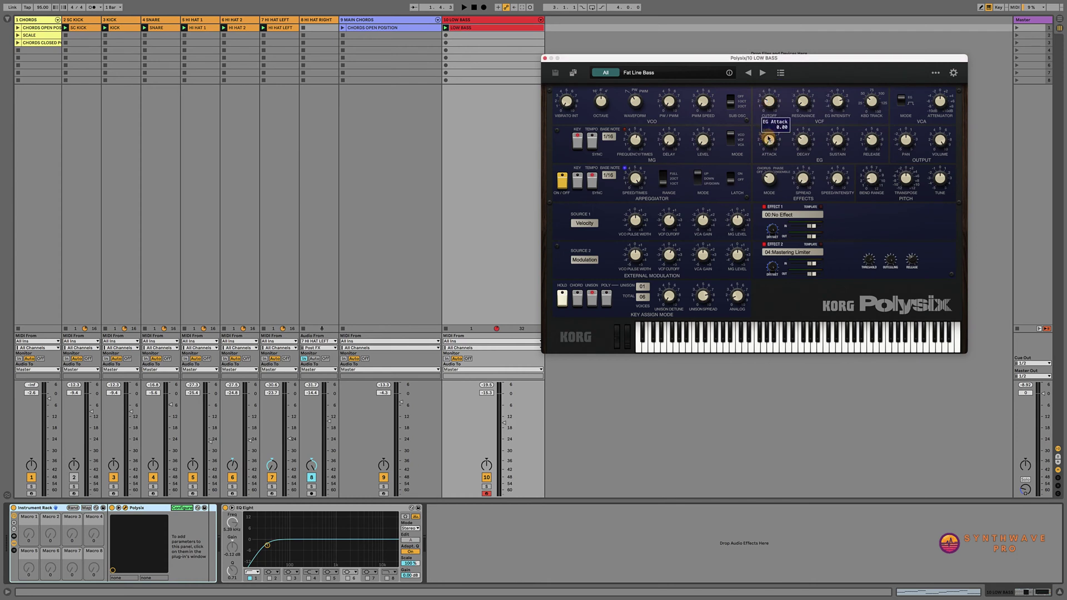
click(768, 139)
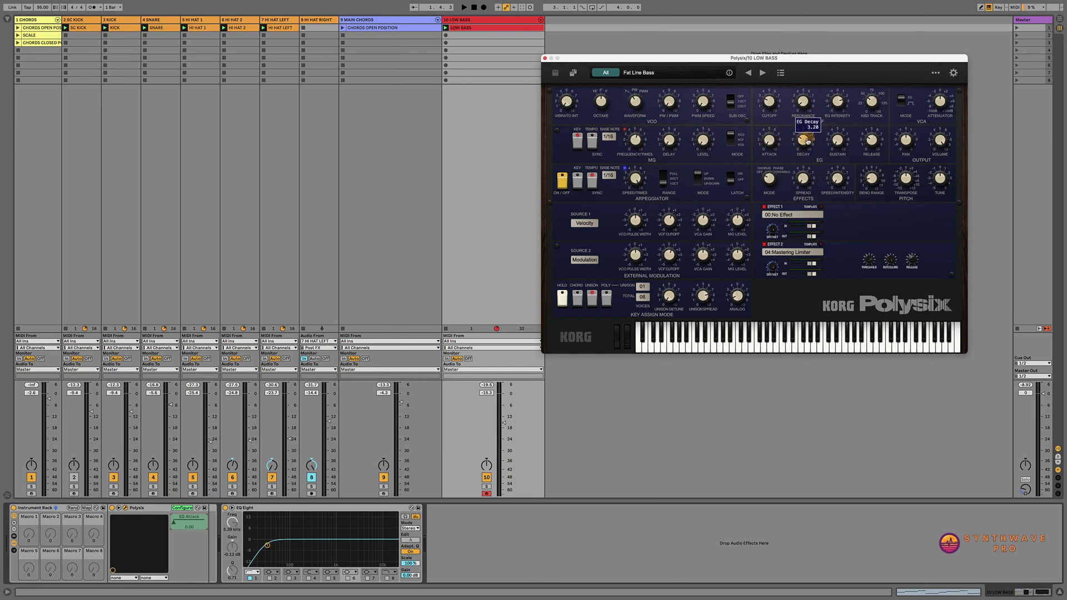
click(804, 141)
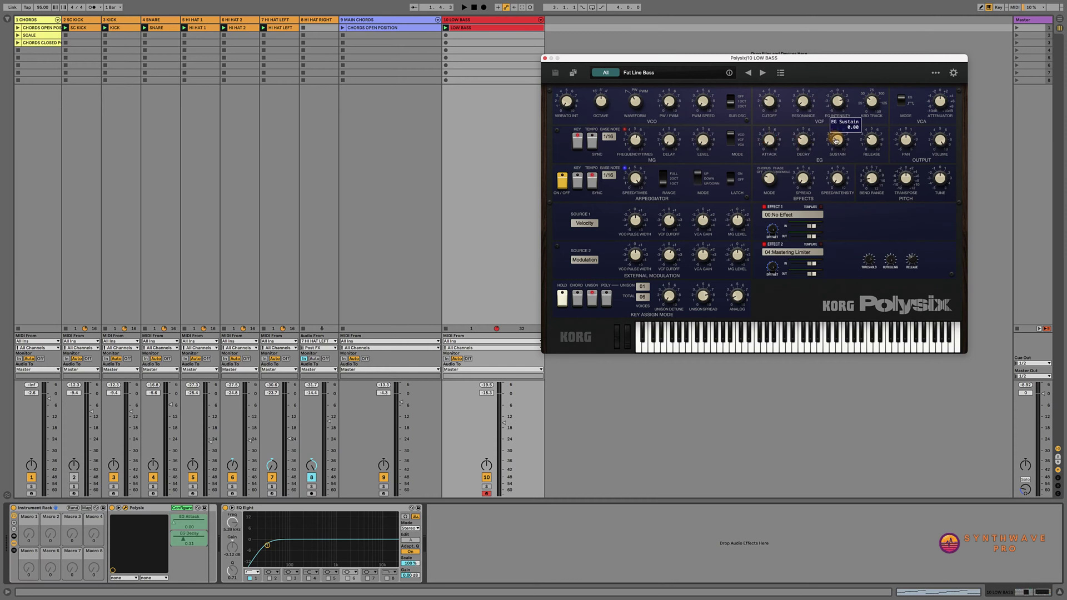
click(837, 141)
click(872, 140)
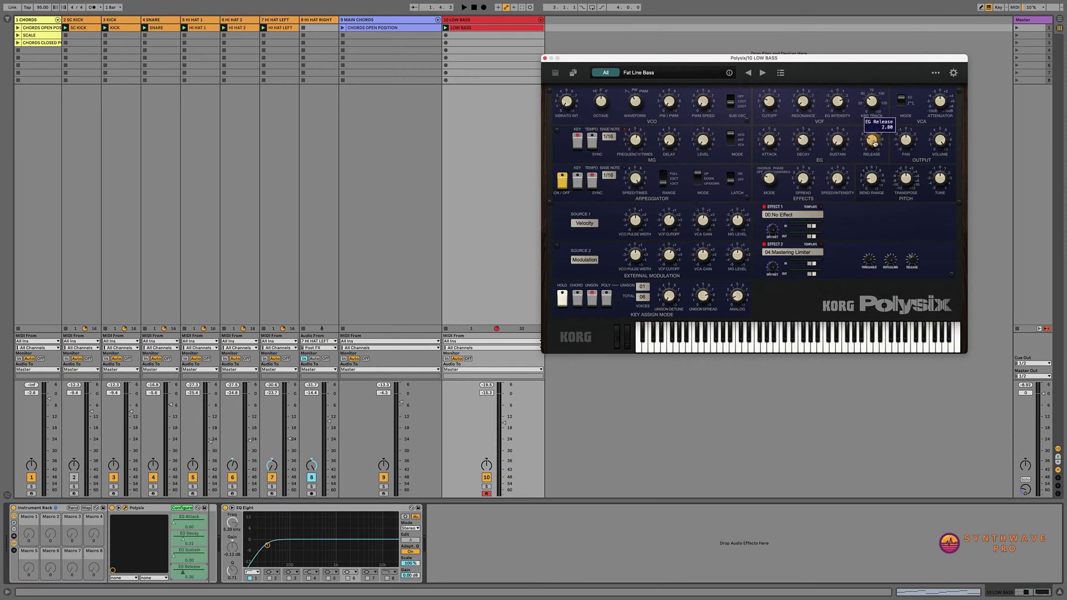
click(769, 101)
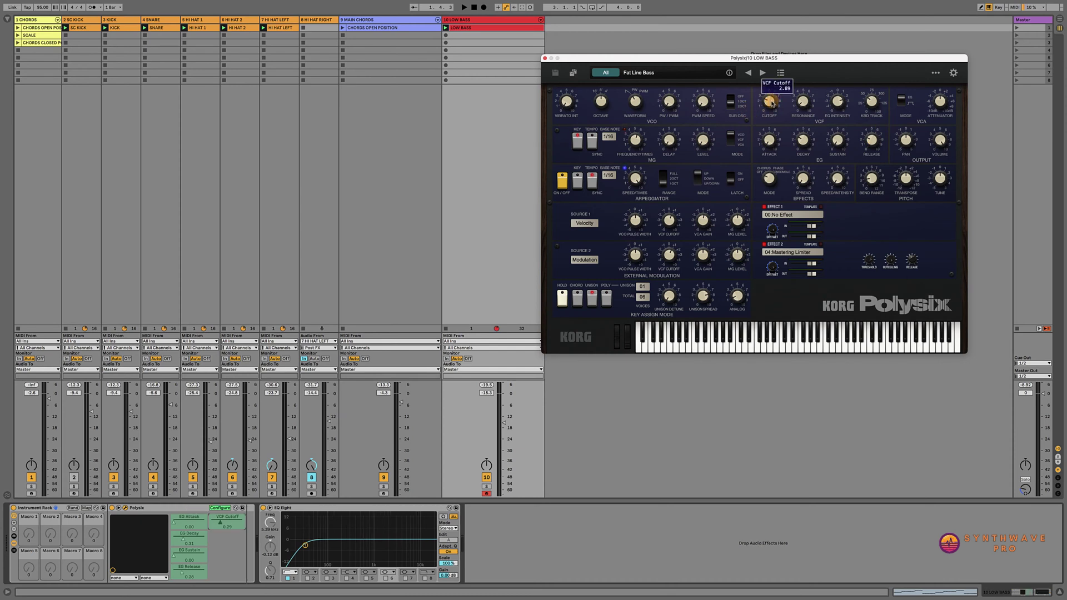
click(220, 507)
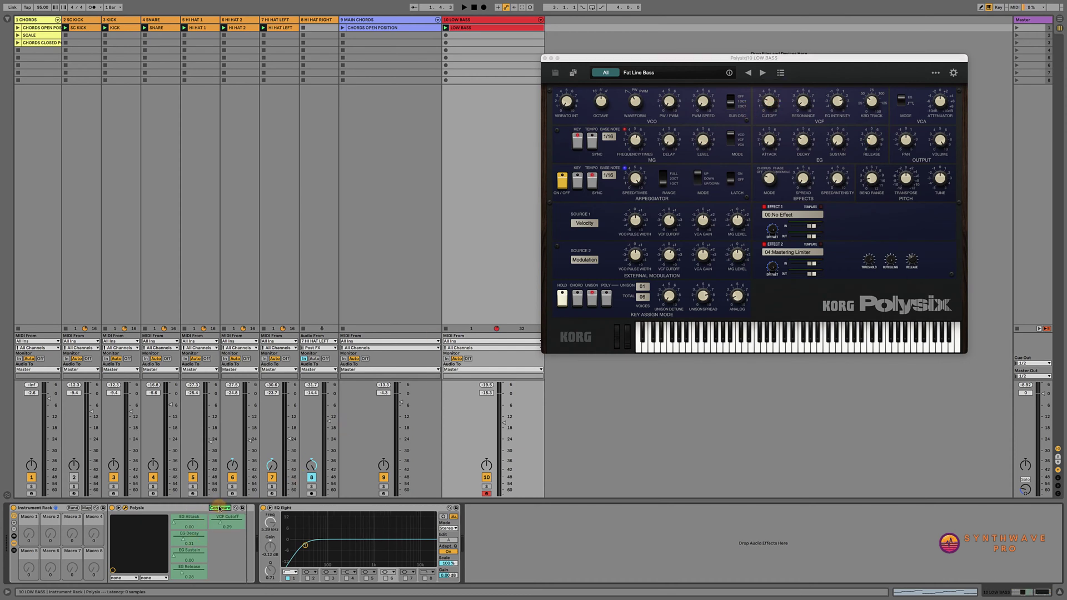
Map EG Attack, EG Decay, EG Sustain, EG Release and VCF Cutoff to Macros 1 through 5 in that order.
right_click(174, 524)
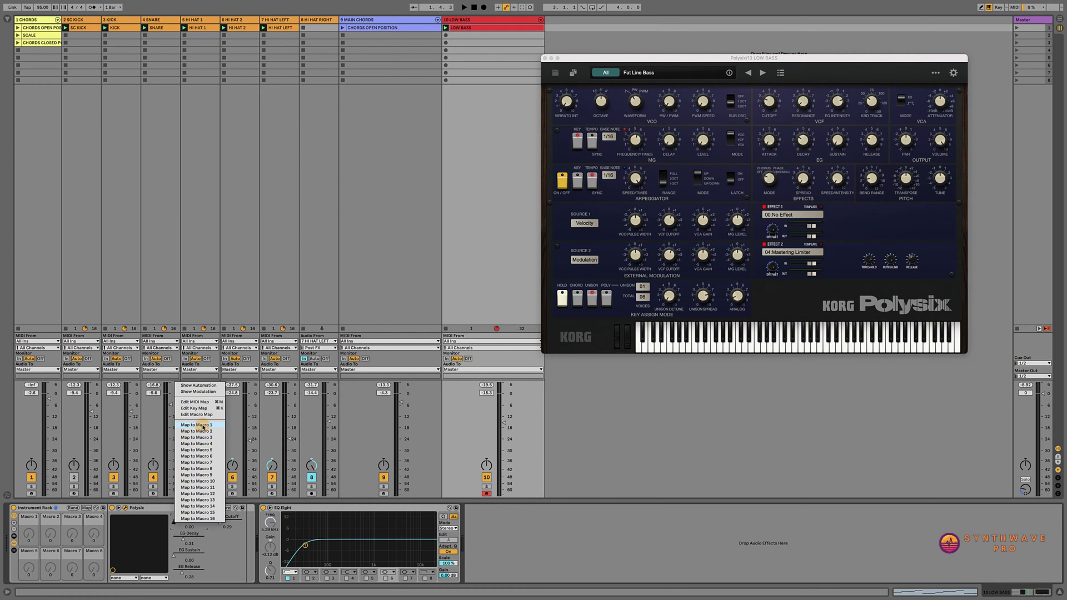
click(203, 431)
right_click(187, 537)
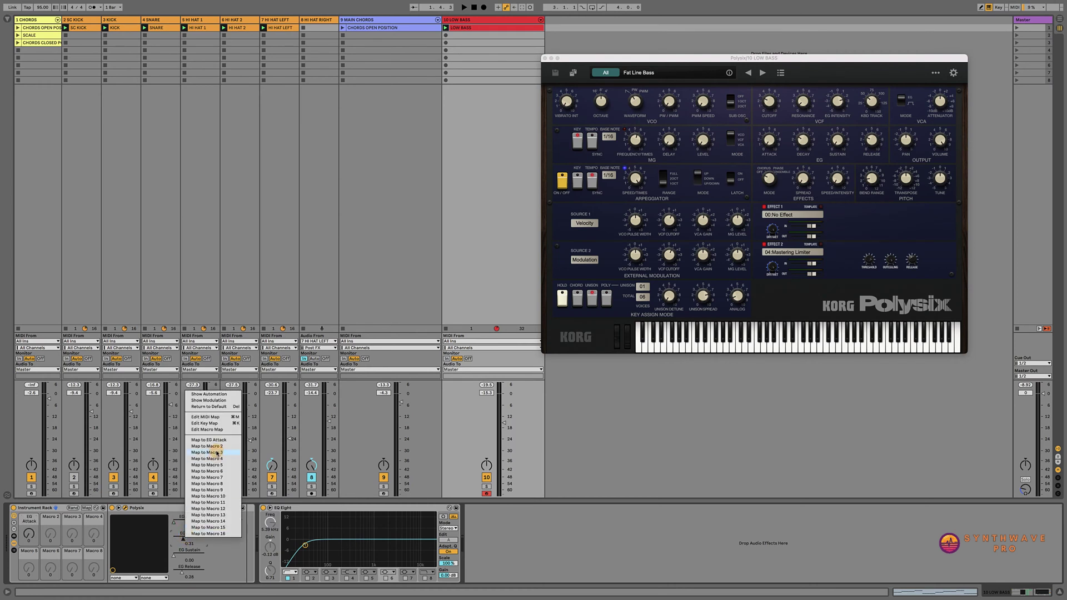
click(218, 446)
right_click(173, 558)
click(203, 476)
right_click(180, 575)
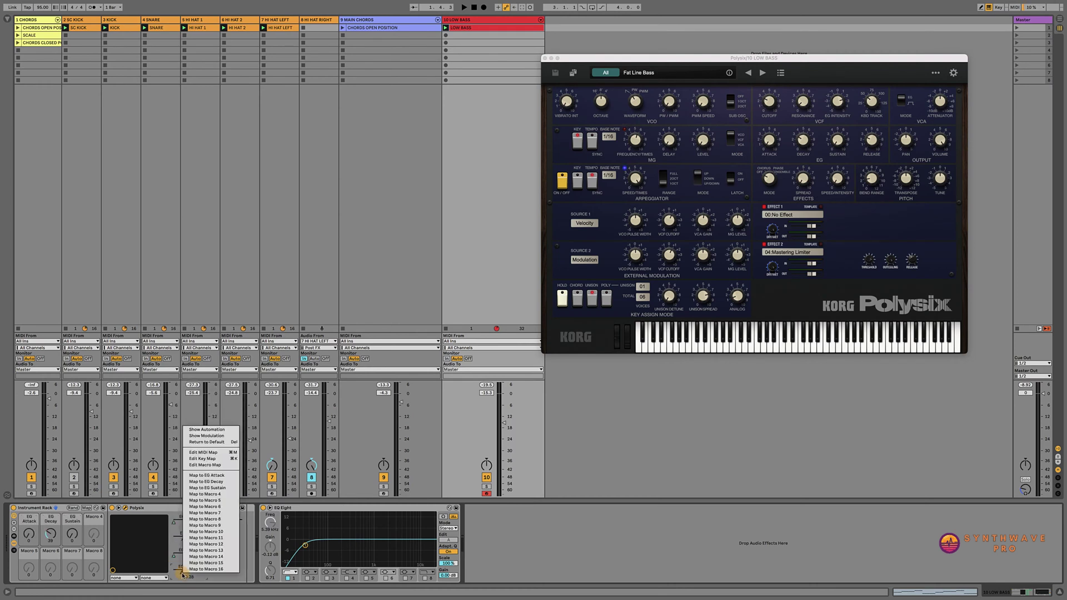
click(216, 494)
right_click(221, 523)
click(243, 450)
Colour the macros: EG Attack green, EG Decay orange, EG Sustain blue, EG Release light purple and VCF Cutoff turquoise.
right_click(29, 519)
right_click(50, 518)
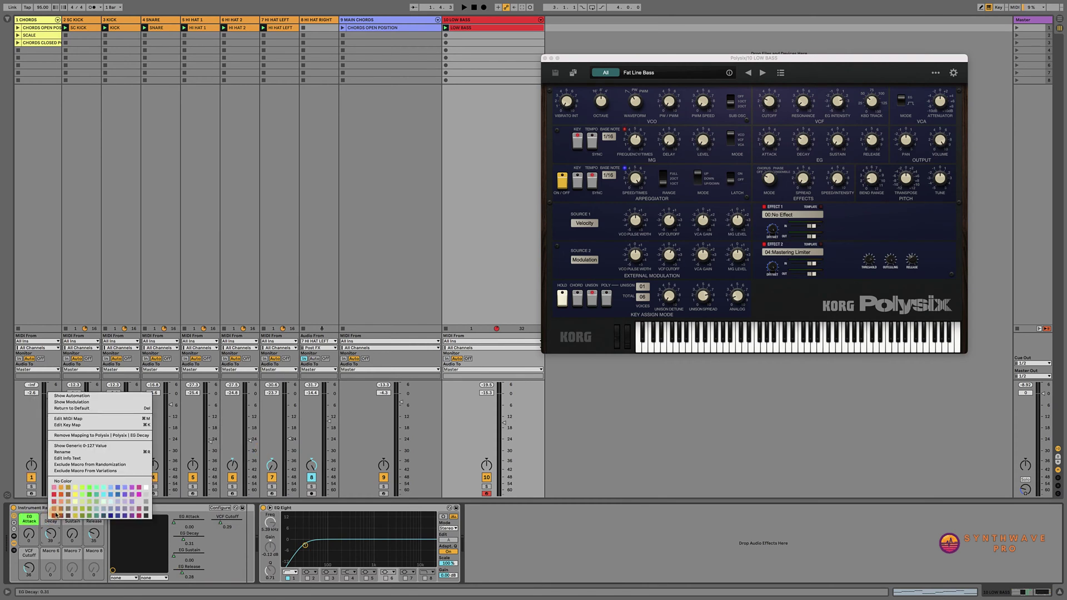
click(69, 489)
right_click(72, 523)
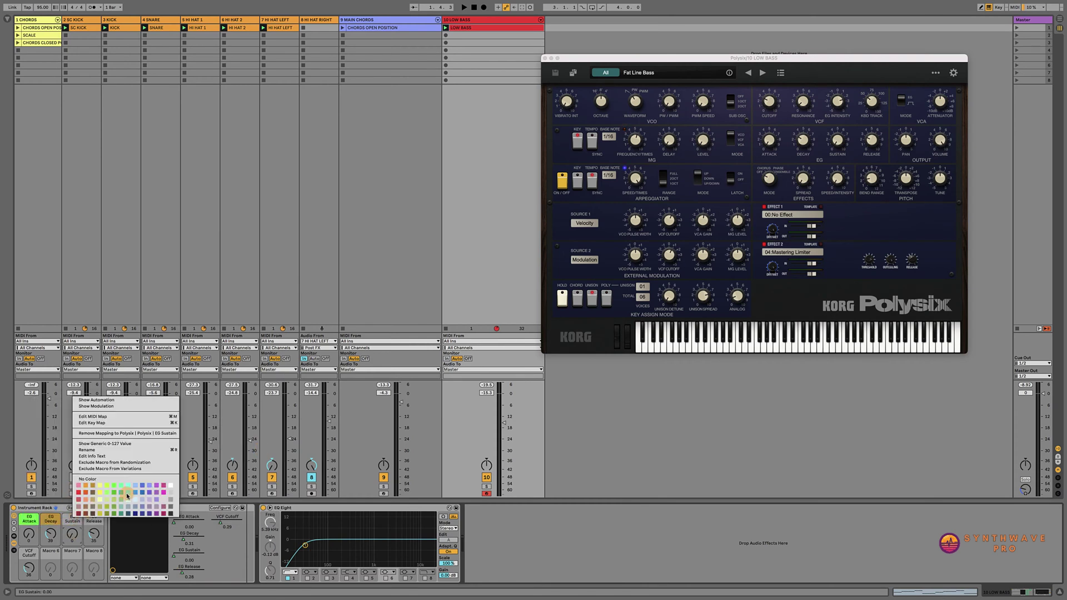
click(142, 487)
right_click(94, 519)
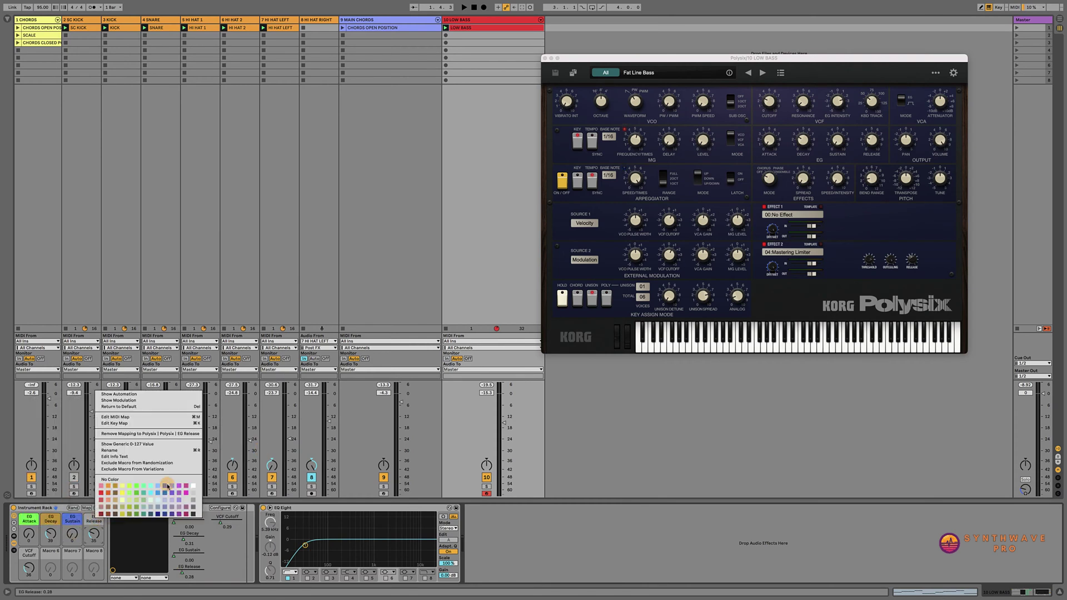
click(171, 487)
right_click(30, 554)
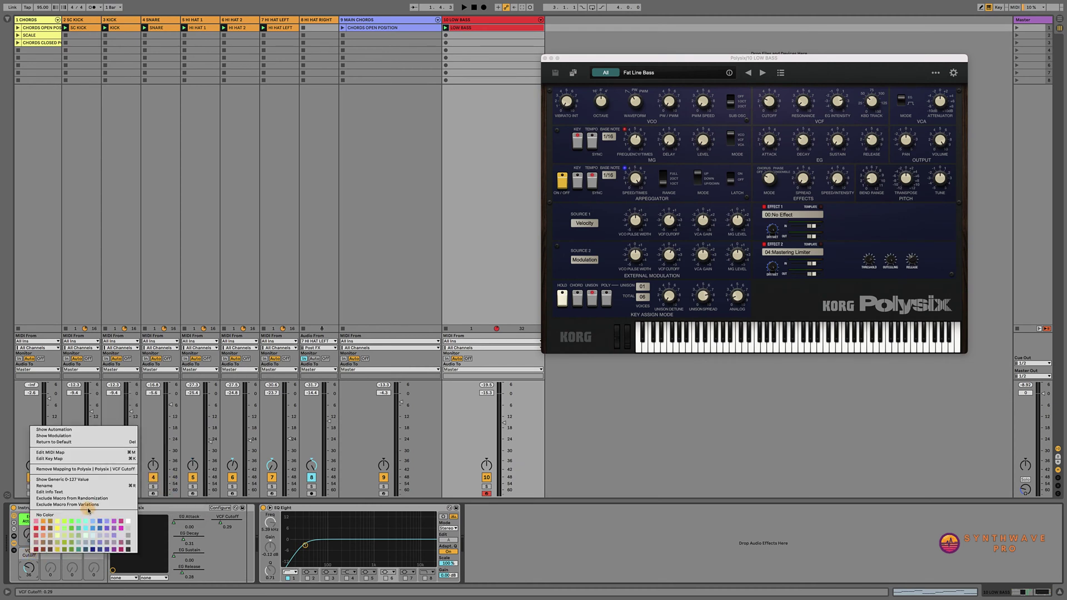
click(85, 522)
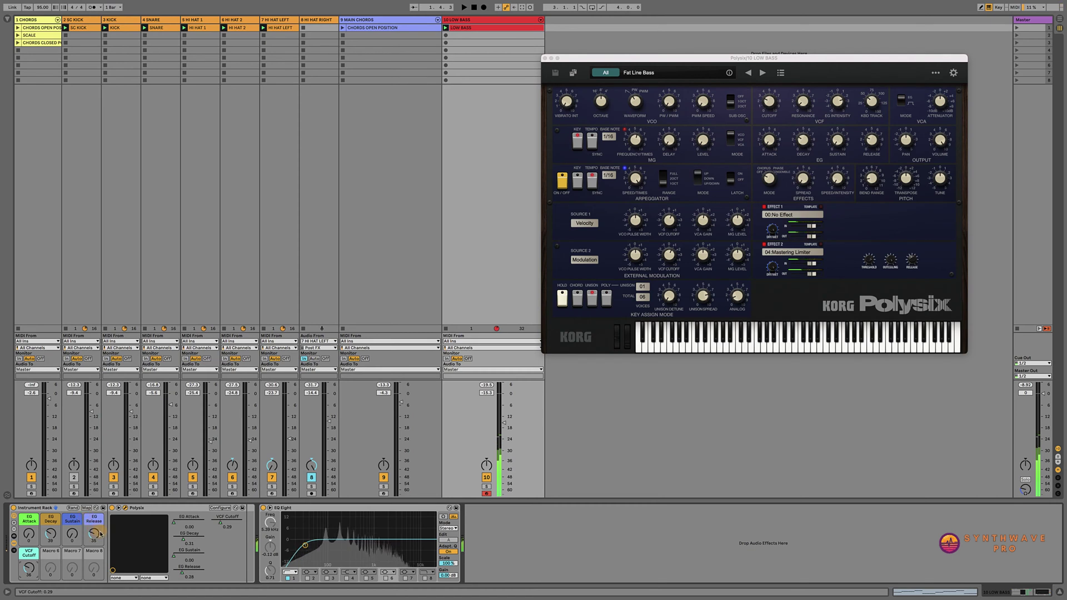
Try out the mapped macros, setting EG Release to about 31 and EG Decay to about 40.
drag(96, 537, 96, 488)
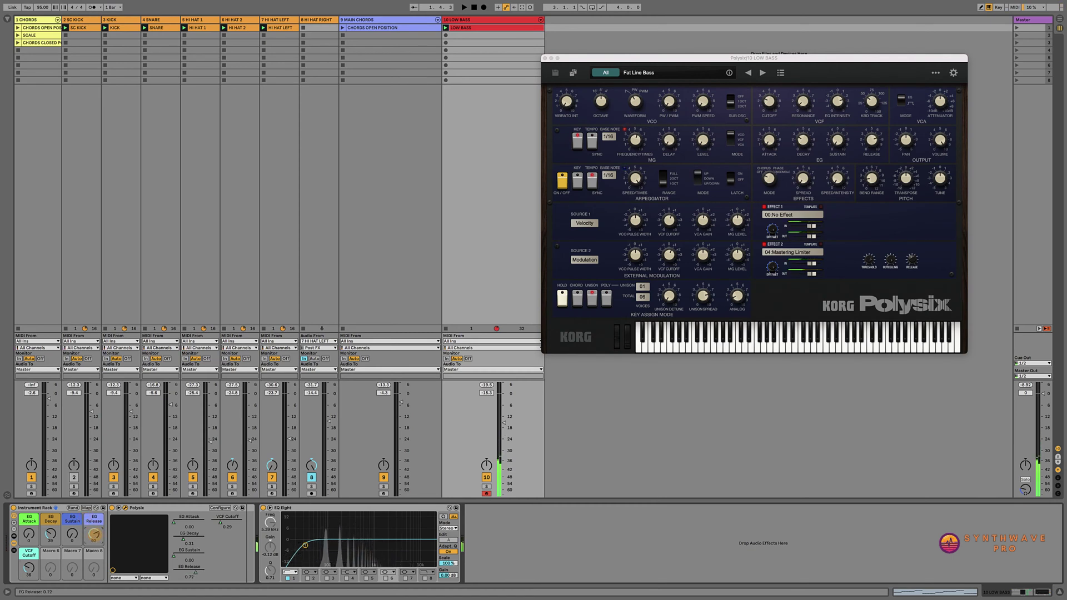
drag(95, 534, 94, 538)
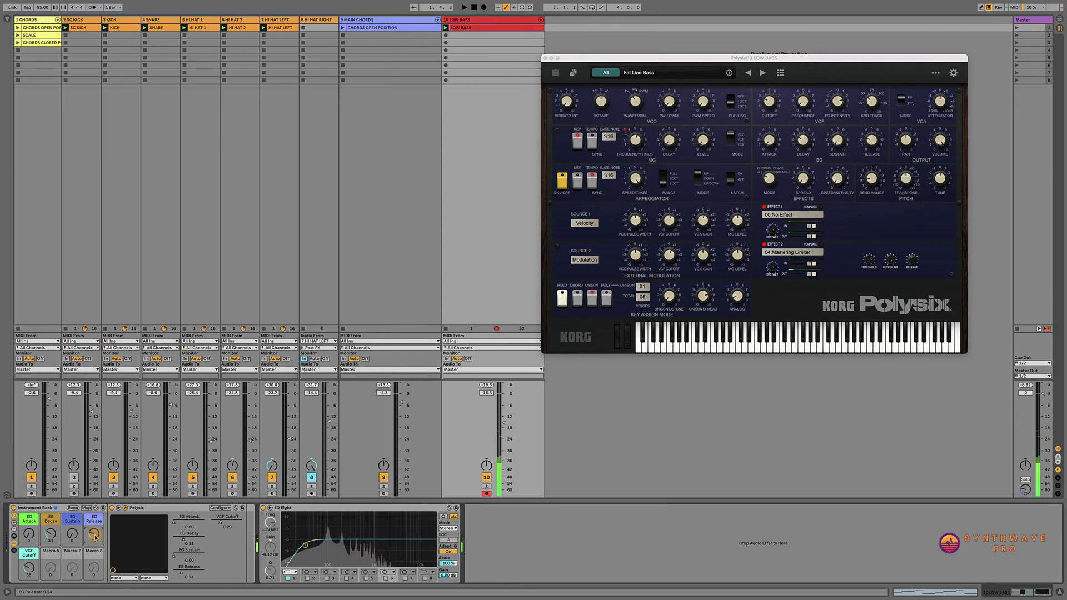
click(29, 534)
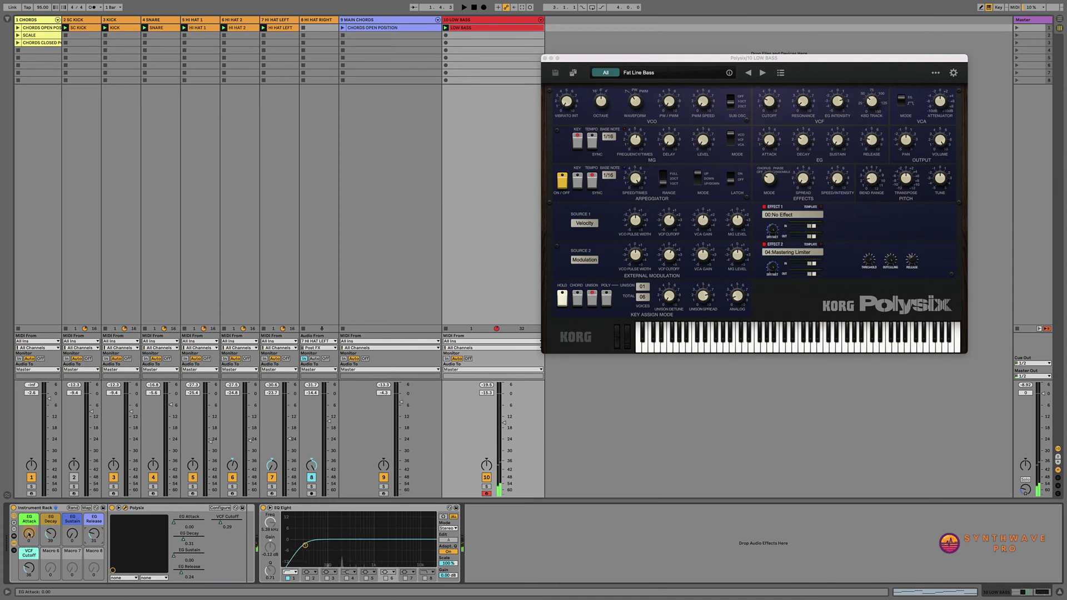
click(53, 534)
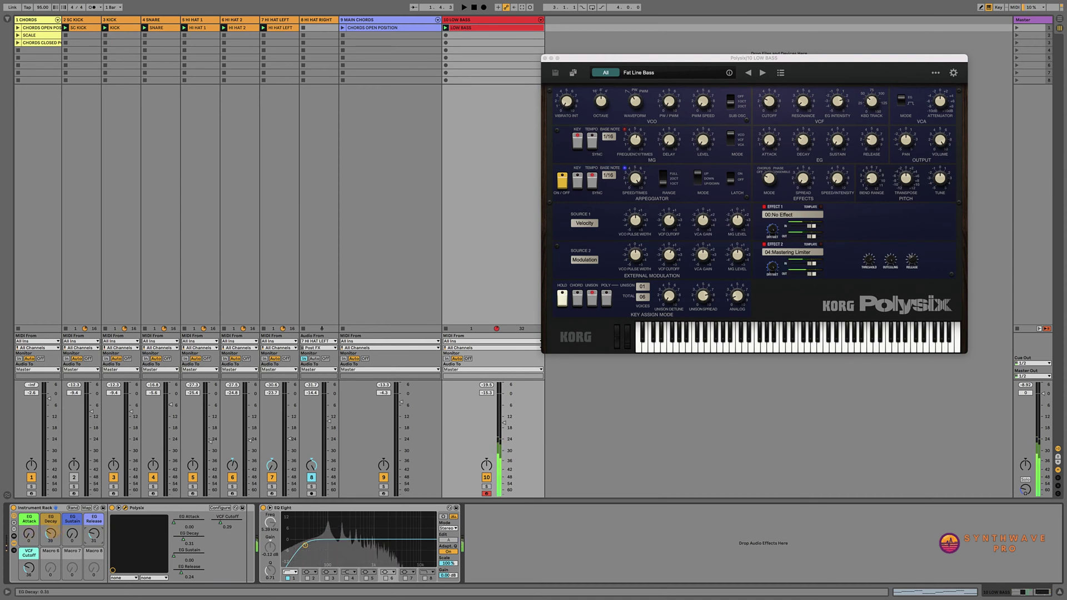
drag(51, 534, 50, 538)
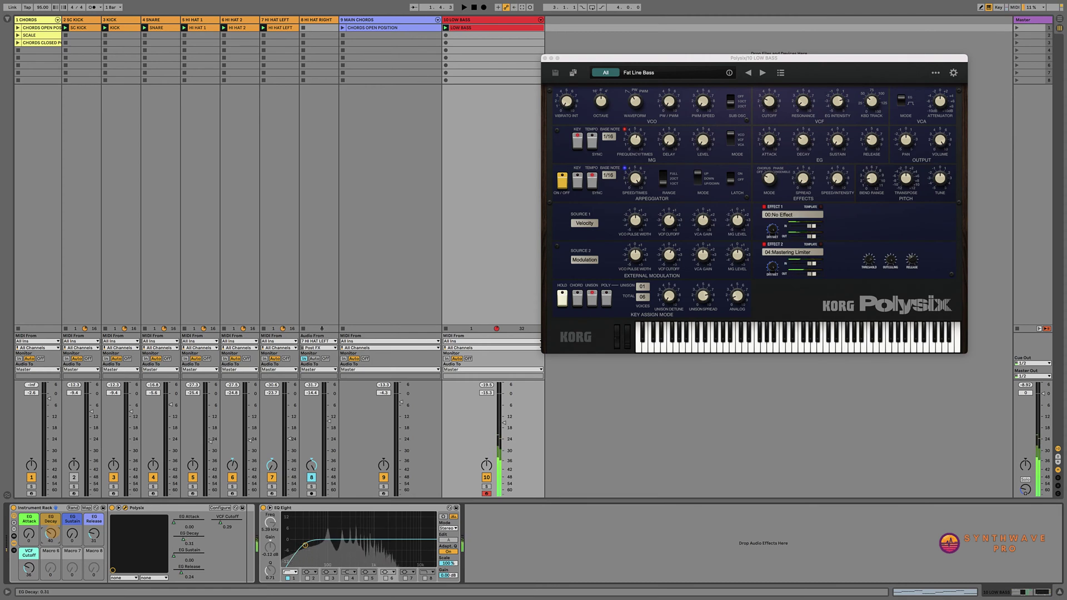
click(72, 533)
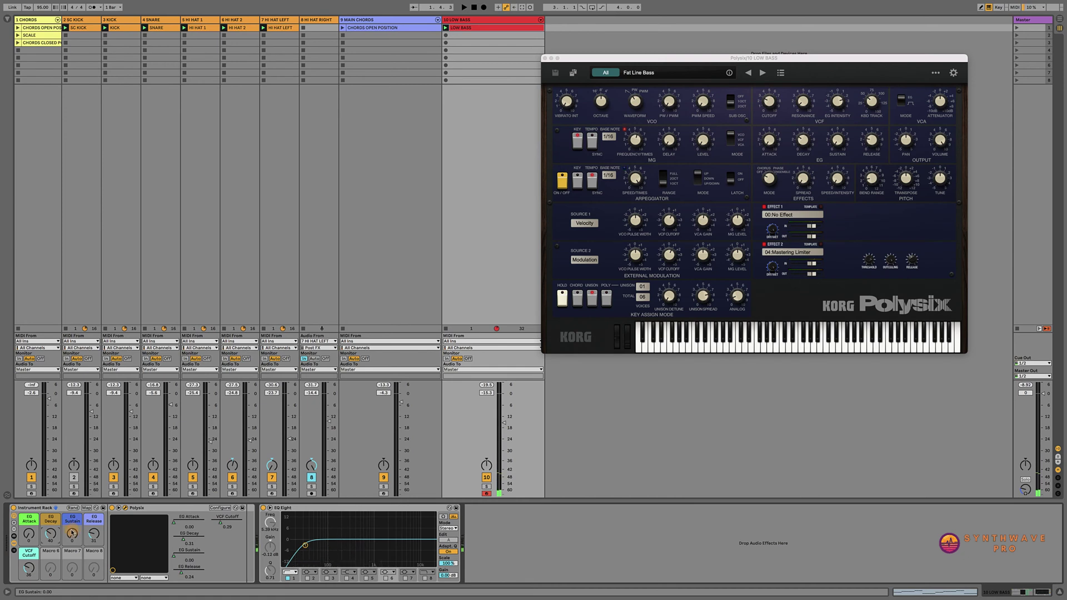
click(32, 566)
Examine the notes of the LOW BASS MIDI clip and return to the track's device chain.
key(shift+Tab)
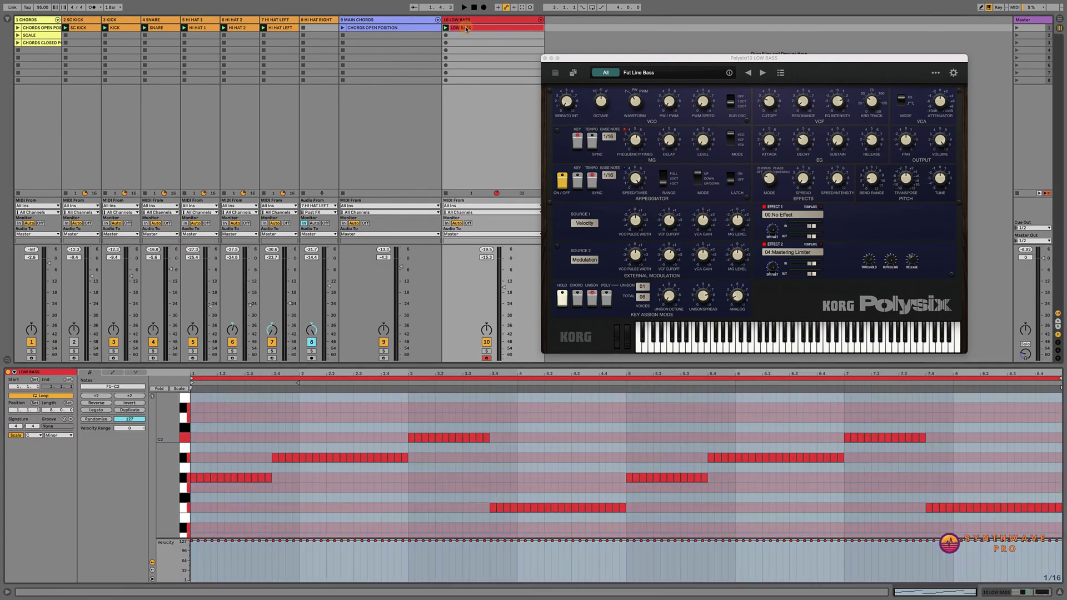
click(425, 437)
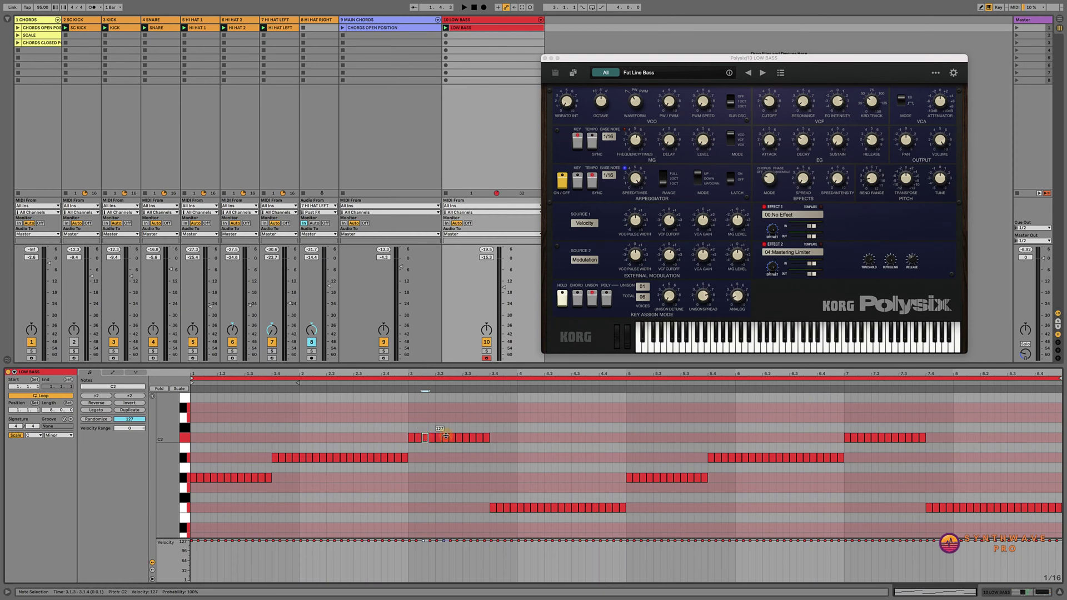
key(shift+Tab)
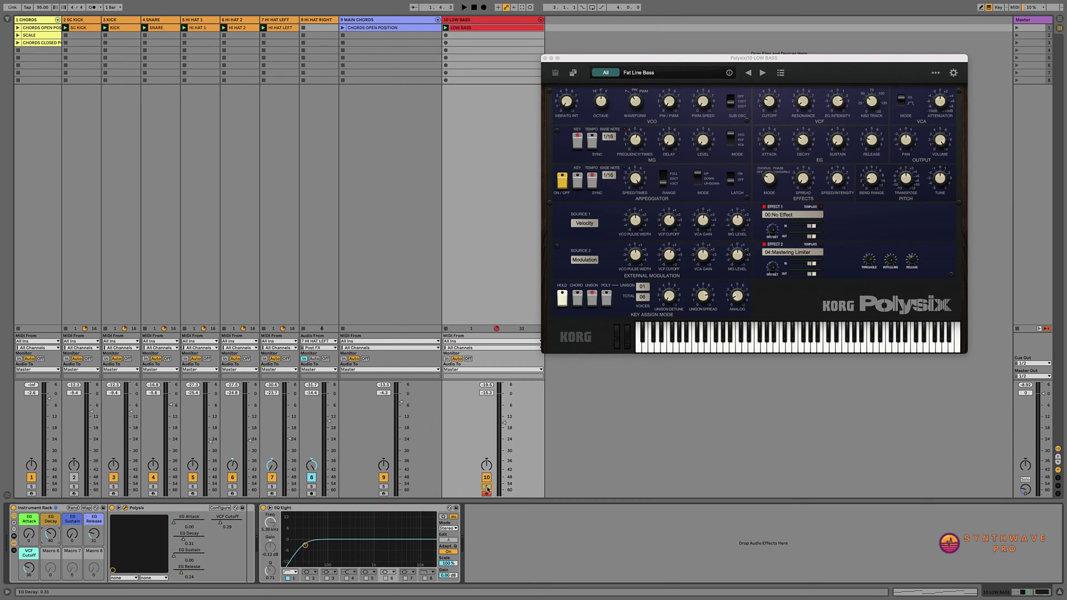
Solo the LOW BASS track, start playback and set the track volume to about -14 dB.
click(487, 487)
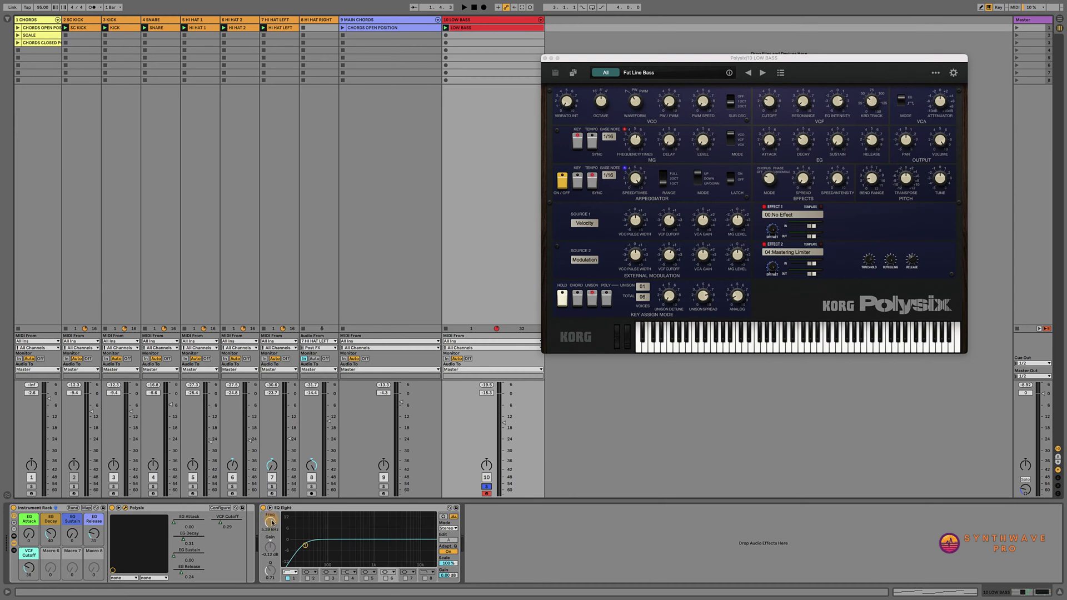
key(space)
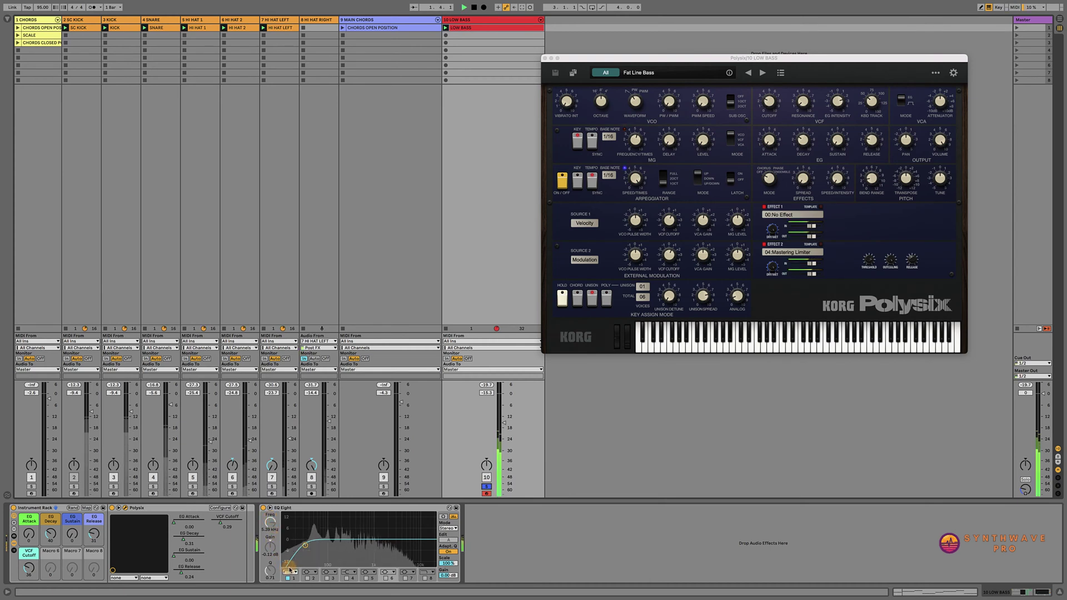
drag(503, 423, 503, 422)
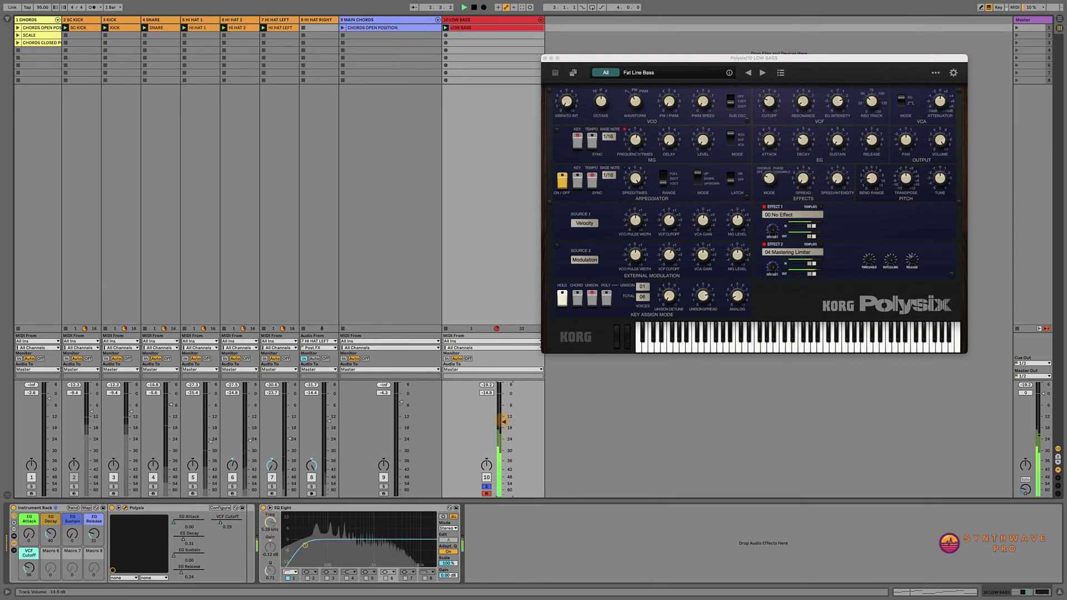
Set EQ Eight's band 1 low-cut frequency to about 43 Hz and fine-tune its Q while listening to the bass.
click(296, 578)
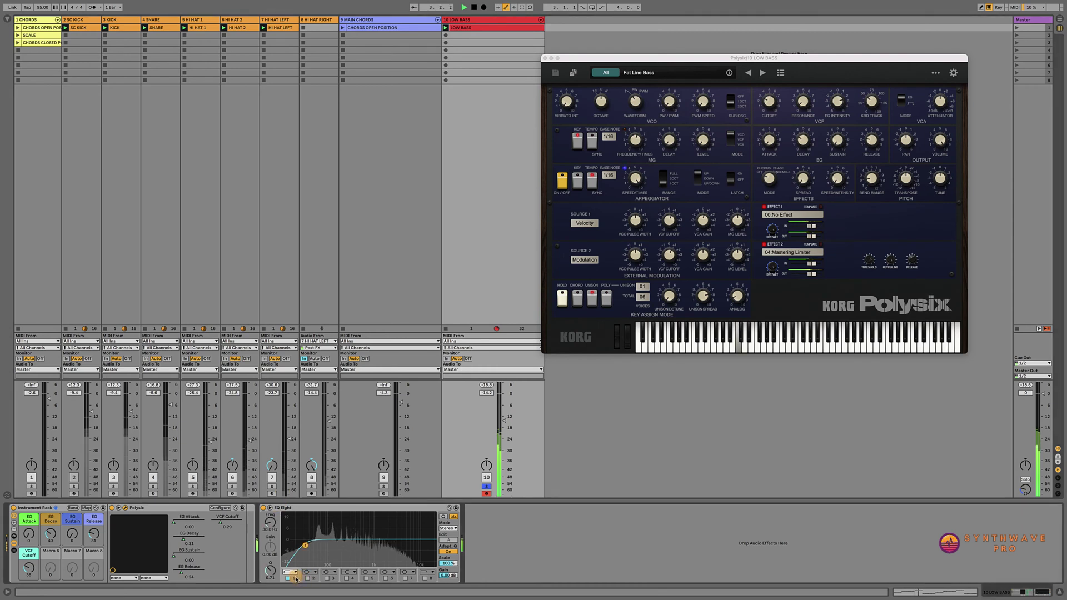
key(space)
click(270, 523)
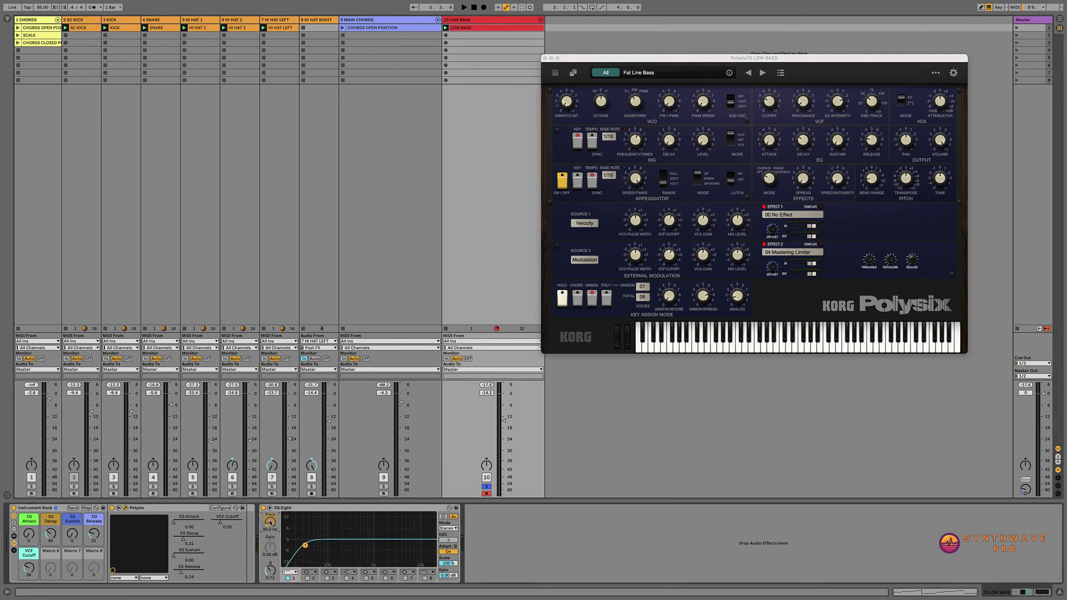
key(space)
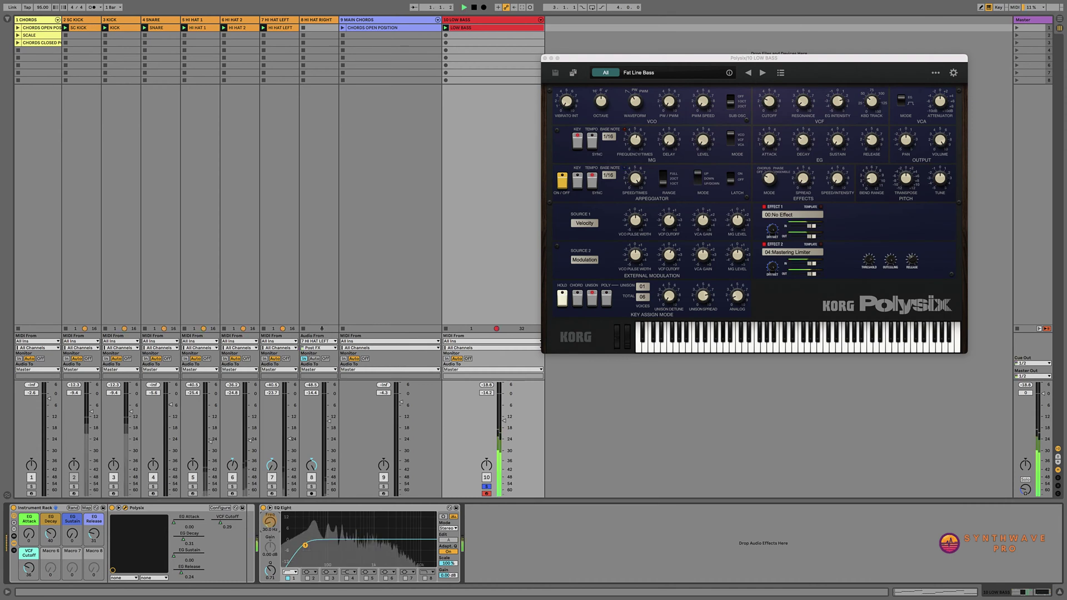
drag(270, 523, 270, 522)
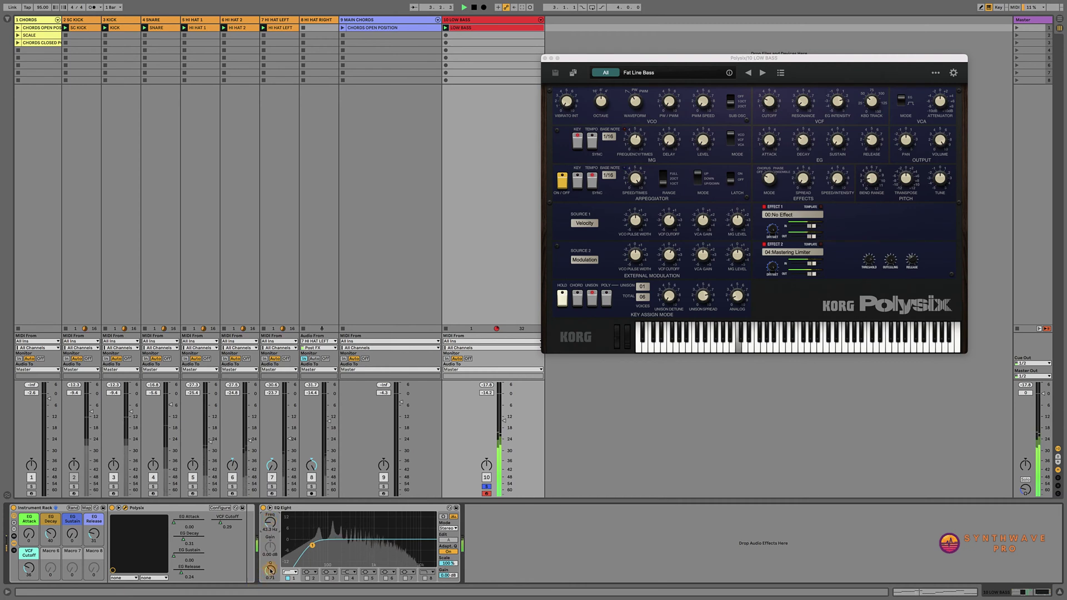
drag(271, 570, 271, 573)
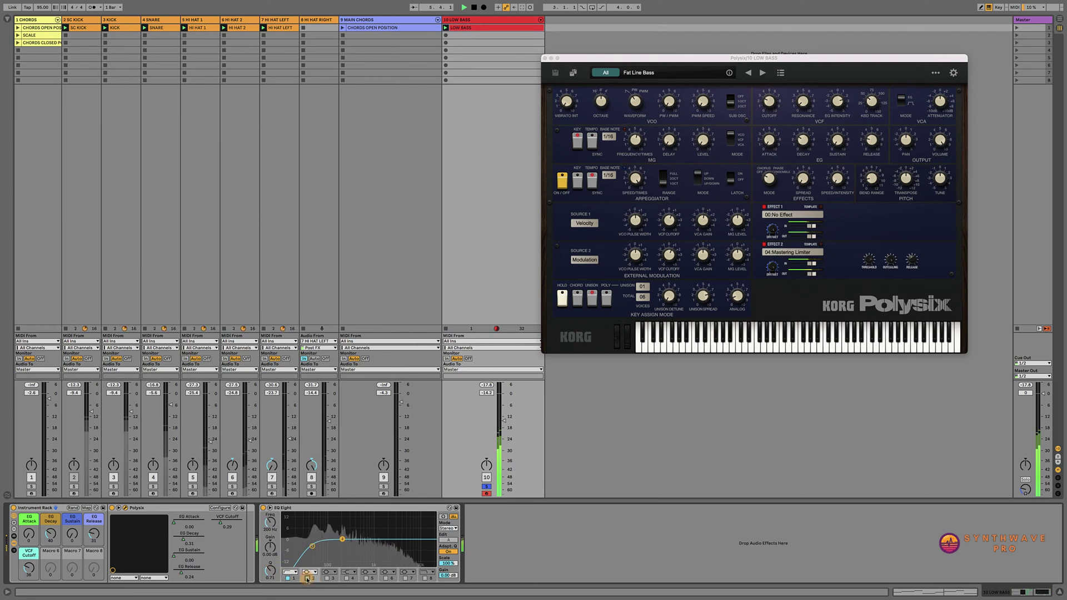
Use EQ Eight's band 2 for a narrow cut of about 12.4 dB near 130 Hz, auditioning the band before leaving audition mode.
drag(343, 539, 334, 528)
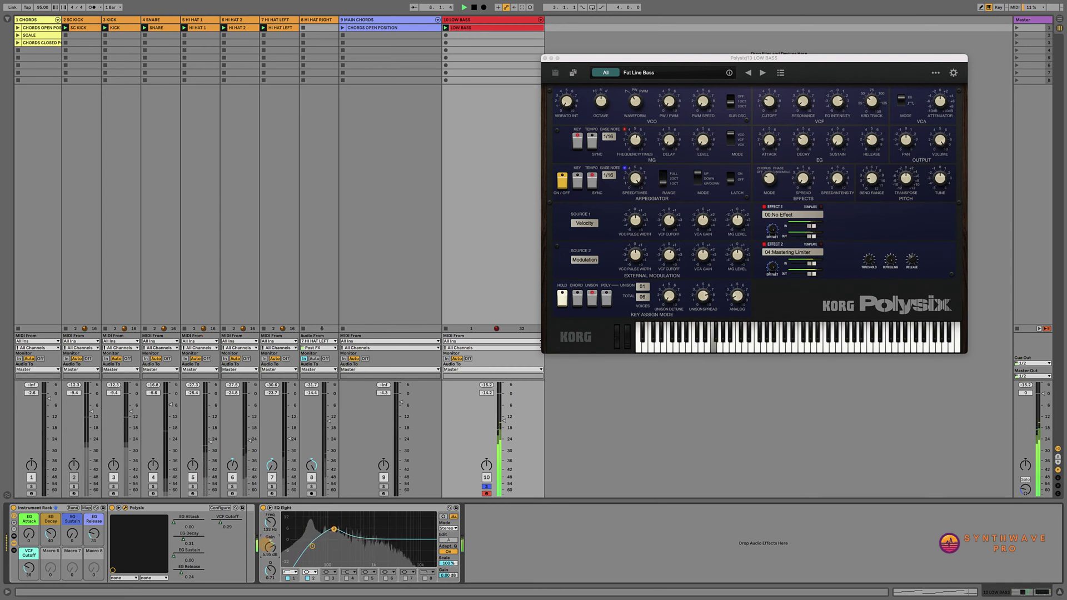
drag(333, 542, 334, 555)
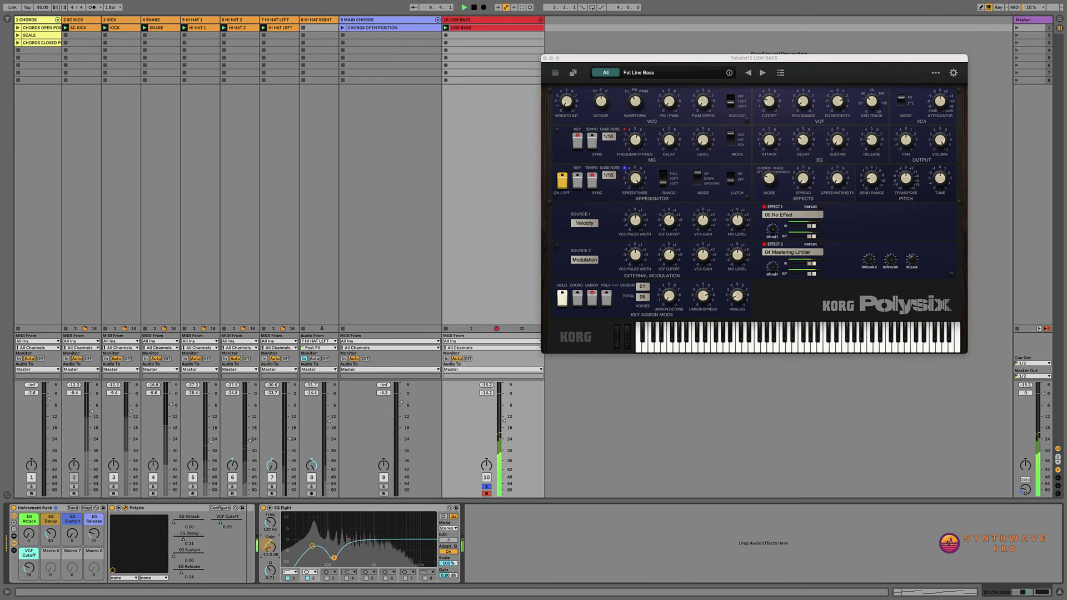
drag(268, 545, 270, 564)
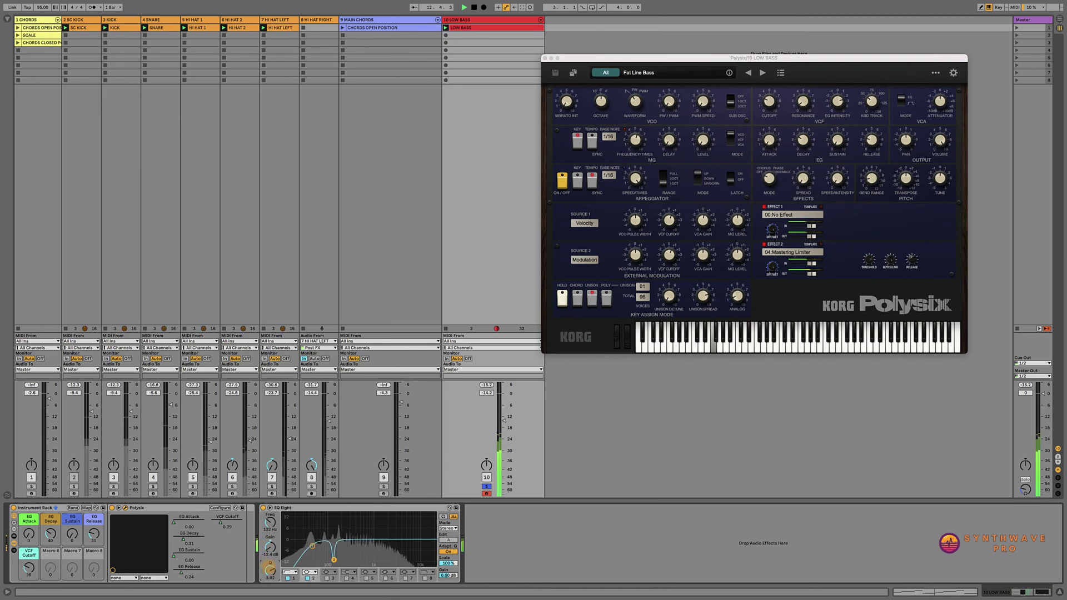
drag(271, 570, 270, 568)
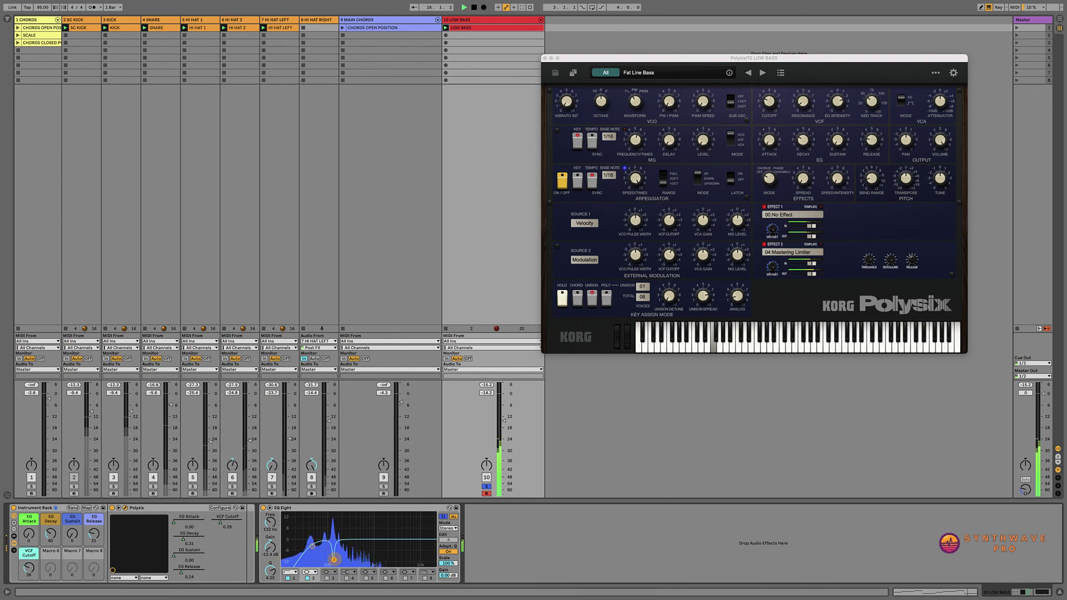
click(443, 516)
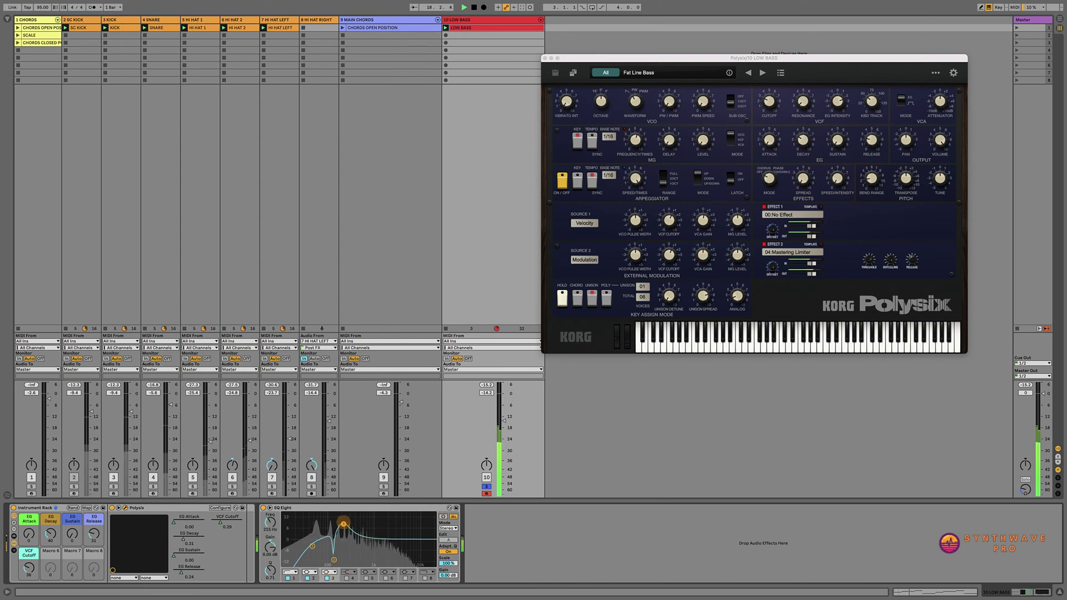
Place EQ Eight's band 3 near 235 Hz with a slight cut and boost band 4 by about 3 dB just below 2 kHz.
drag(341, 524, 344, 524)
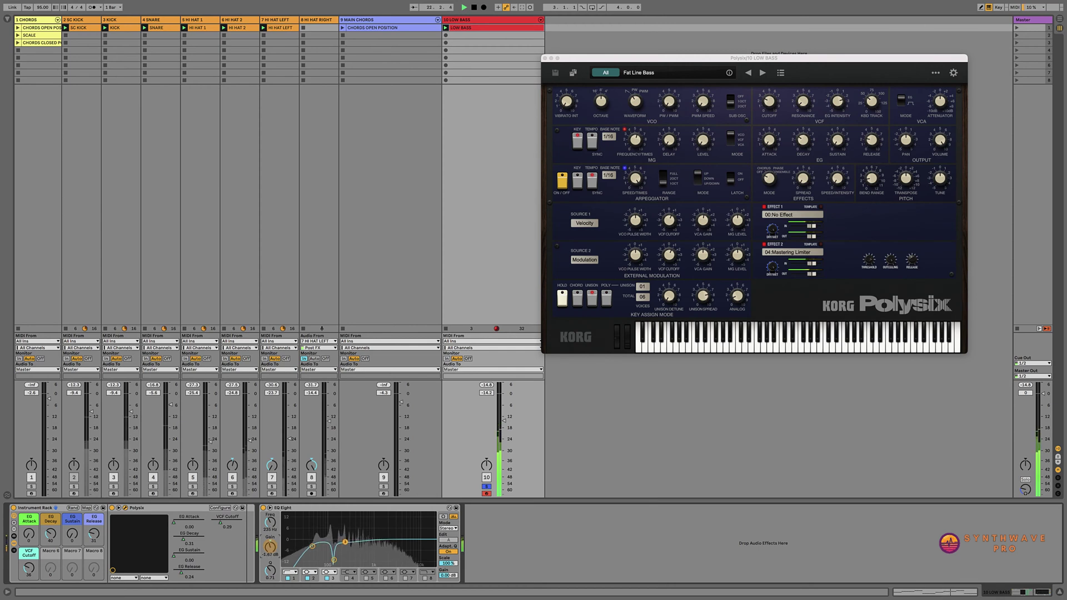
drag(270, 546, 269, 544)
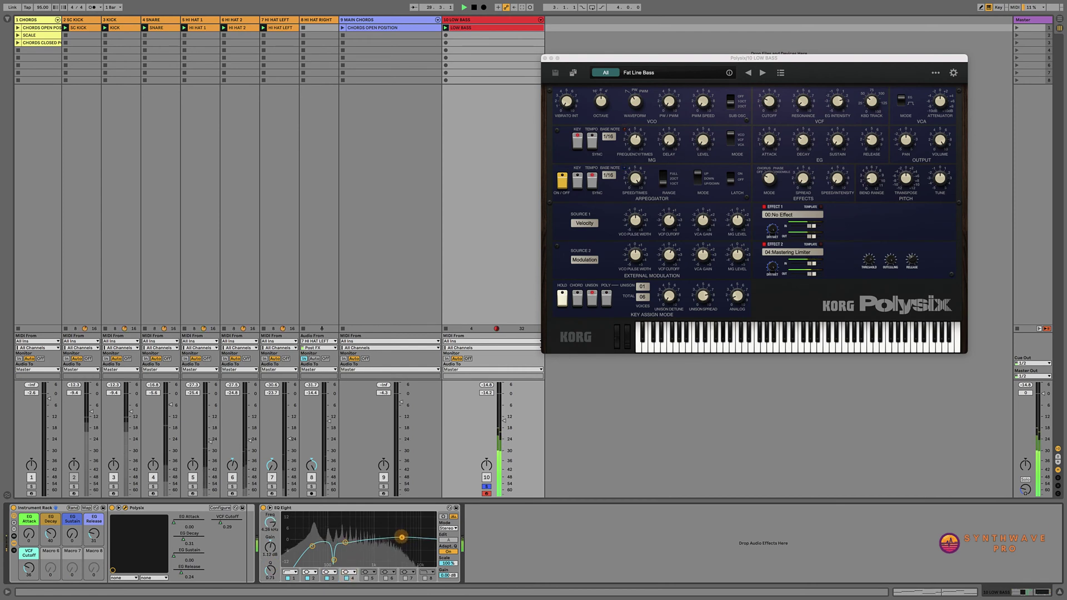
drag(389, 533, 386, 533)
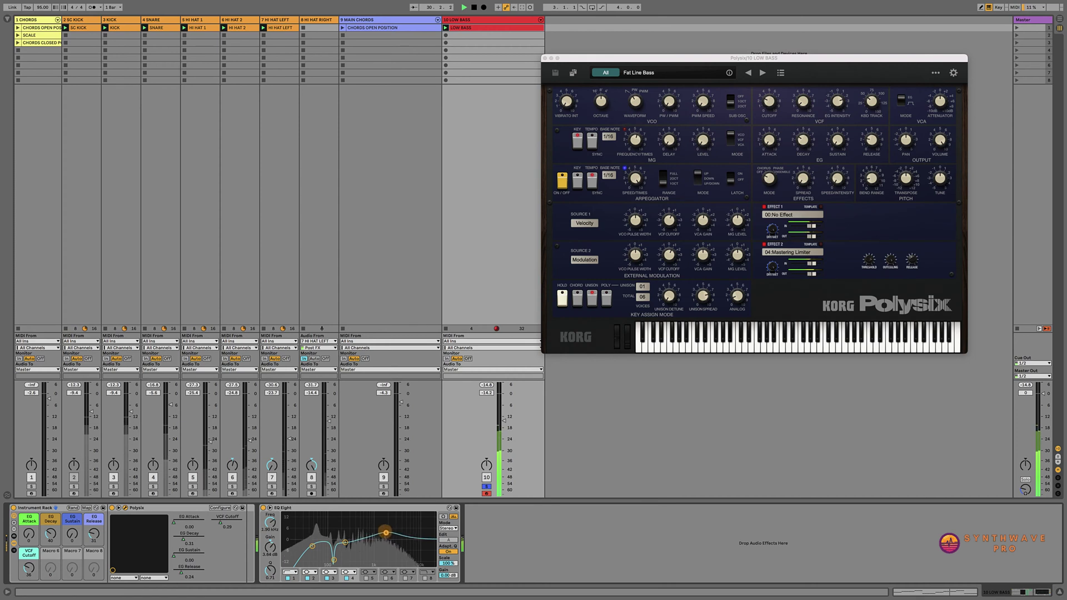
drag(373, 532, 373, 532)
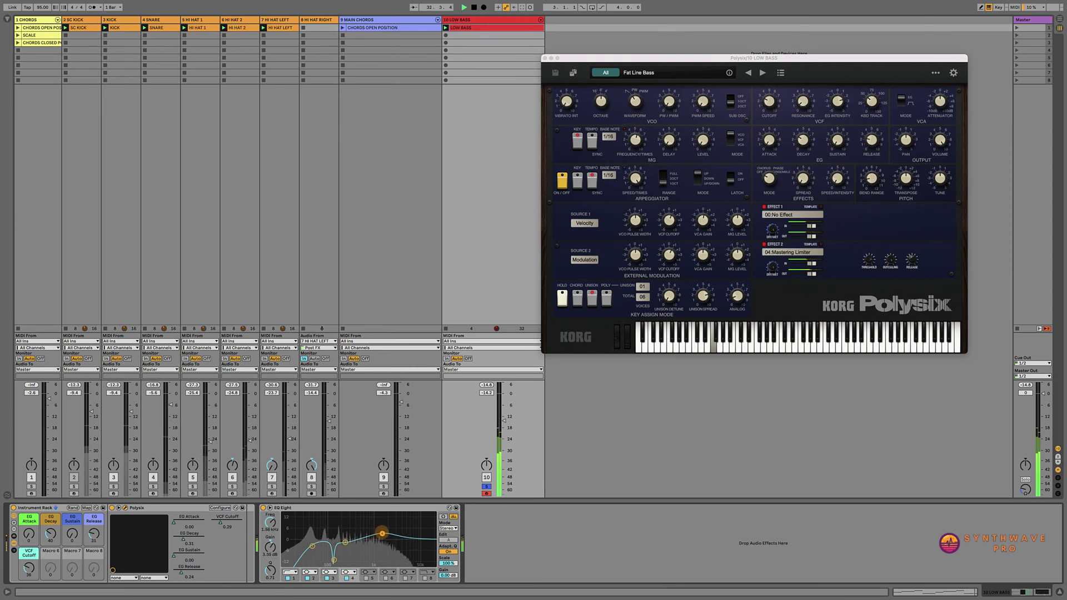
drag(383, 534, 384, 534)
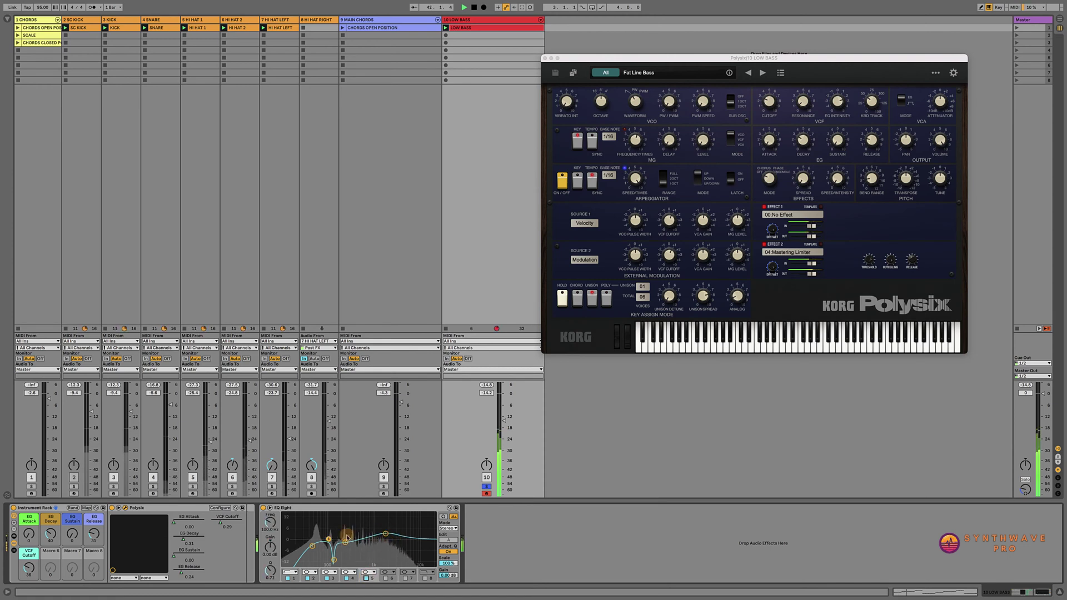
Move EQ Eight's band 5 to about 4.26 kHz and lower its gain to about -5.48 dB.
drag(330, 536, 405, 534)
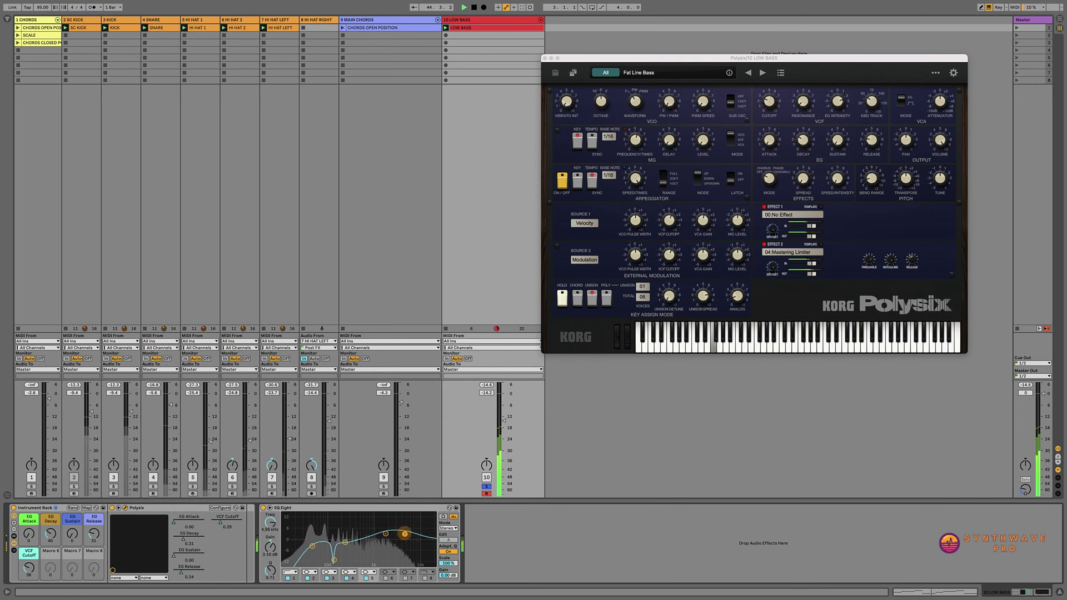
drag(404, 534, 403, 534)
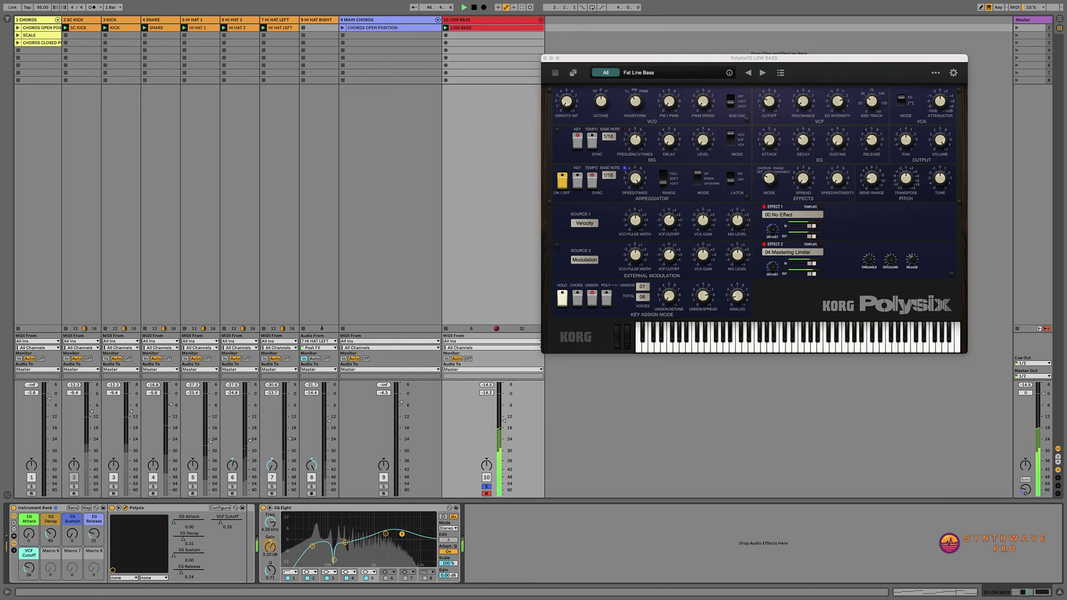
drag(402, 534, 402, 543)
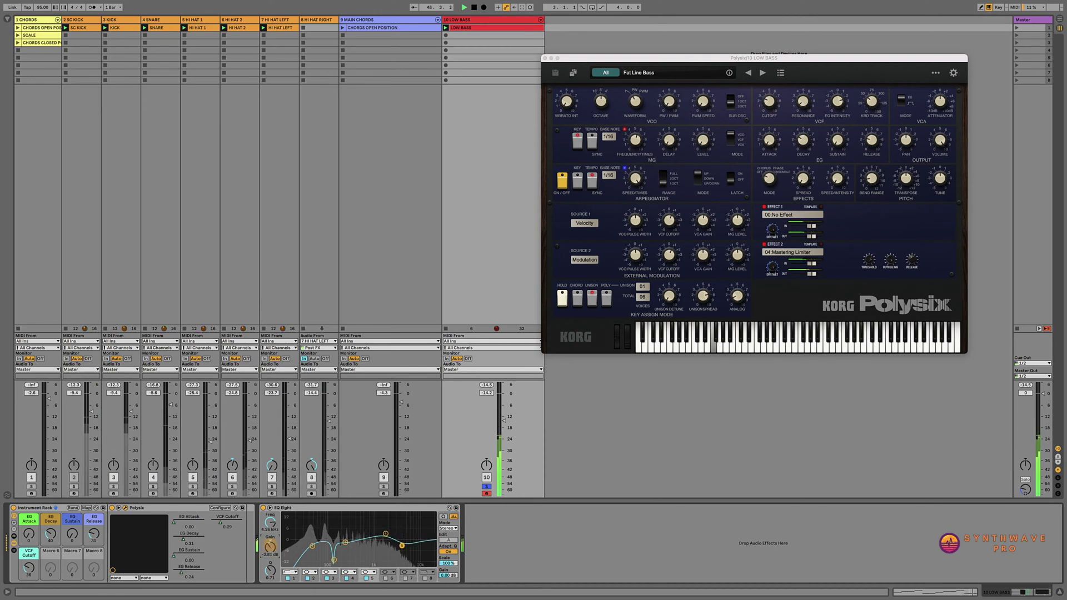
drag(402, 546, 402, 547)
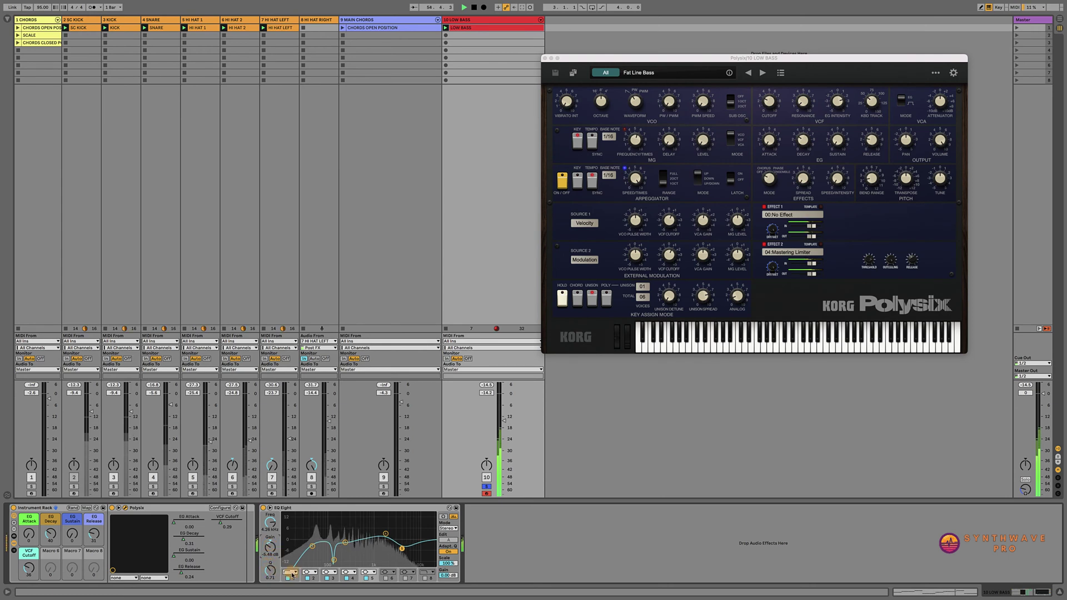
Compare the bass with EQ Eight bypassed and active again, and stop playback.
click(263, 508)
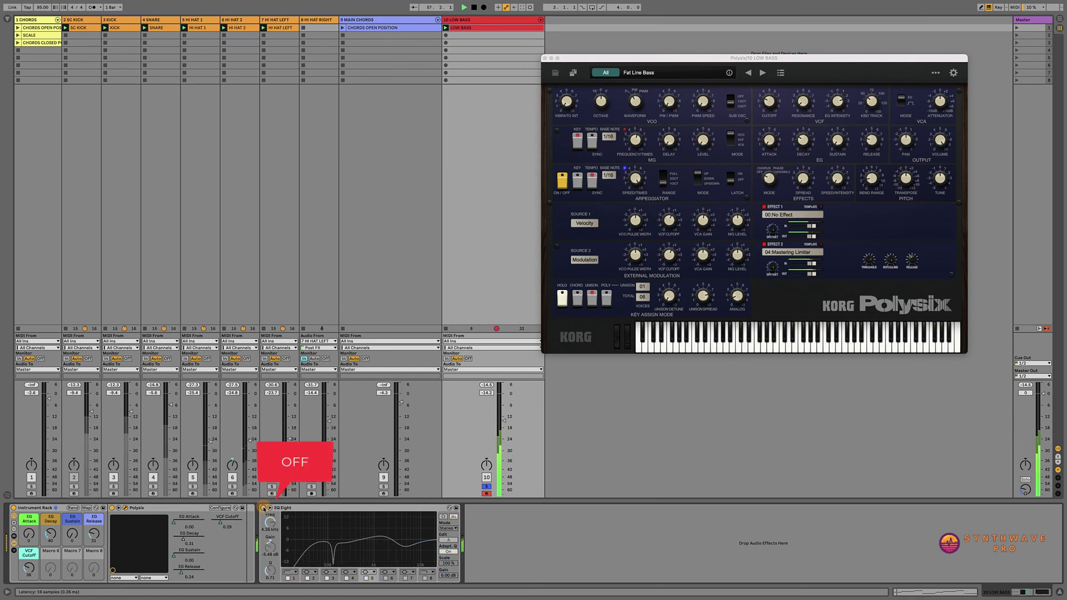
click(264, 508)
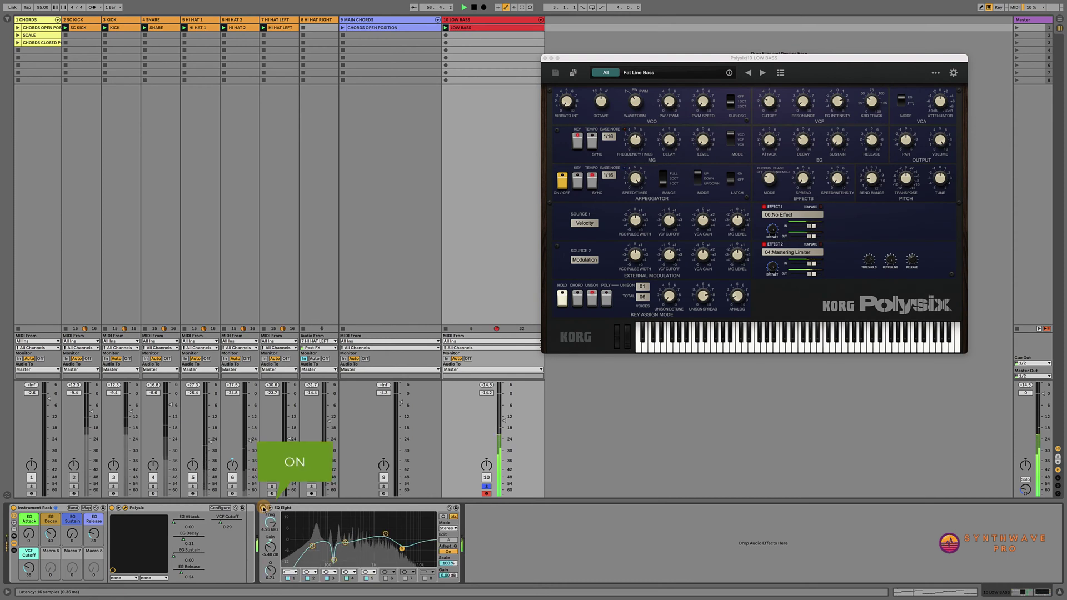
key(space)
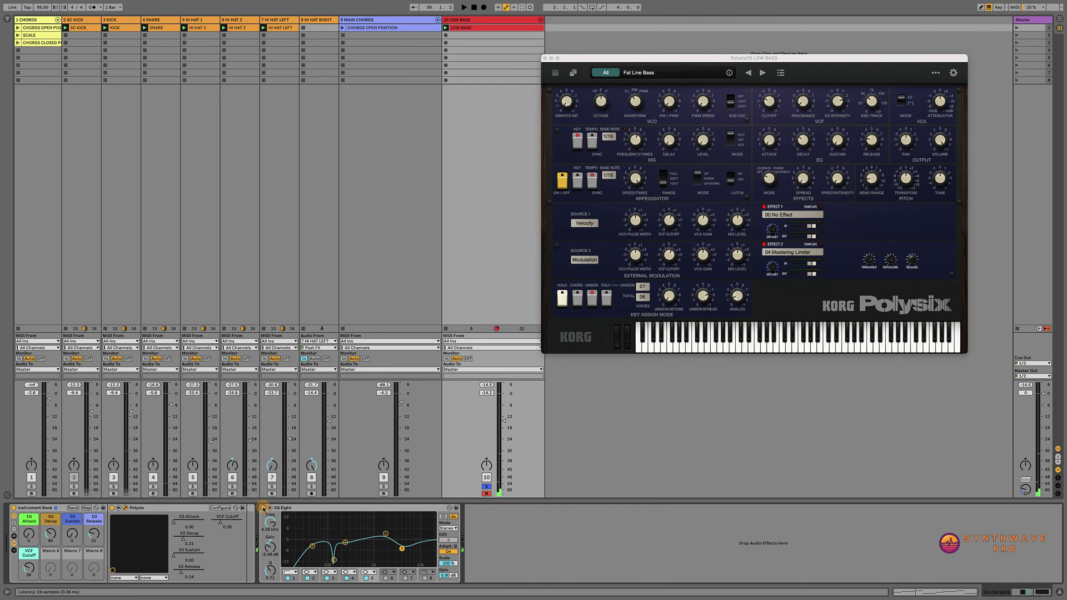
Add the Waves SSLEQ Stereo VST3 plug-in to the LOW BASS track after EQ Eight and leave only its window open.
click(7, 19)
click(33, 22)
text(SSLE)
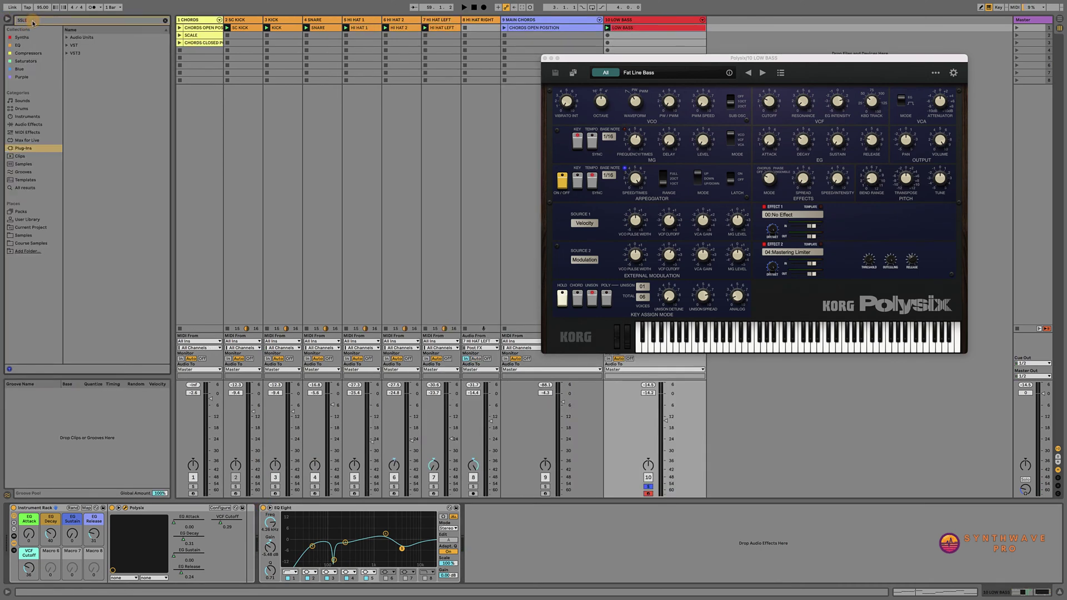
click(67, 53)
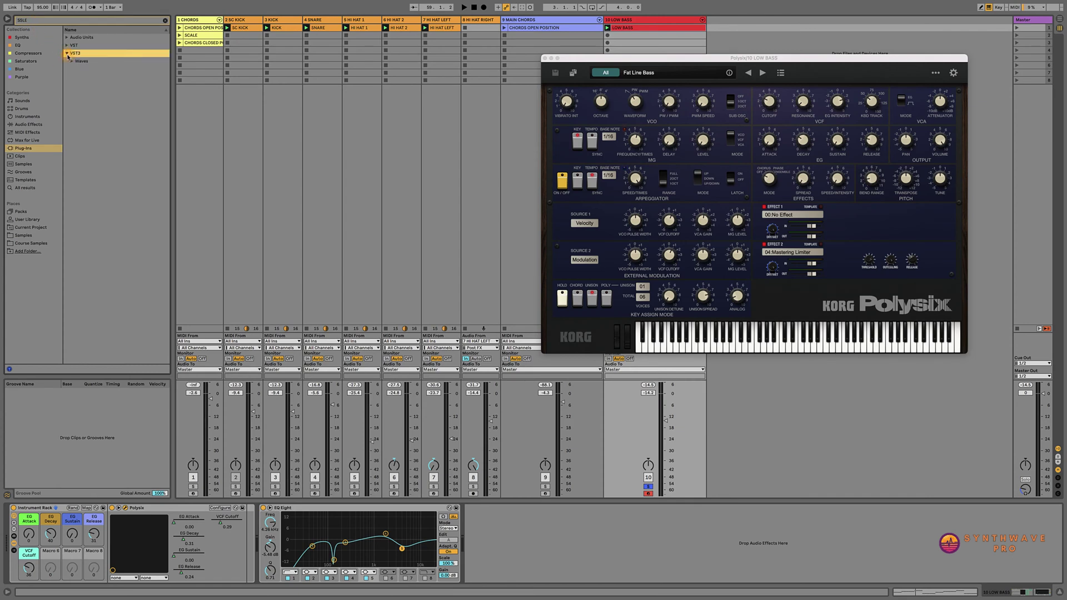
click(72, 61)
double_click(102, 77)
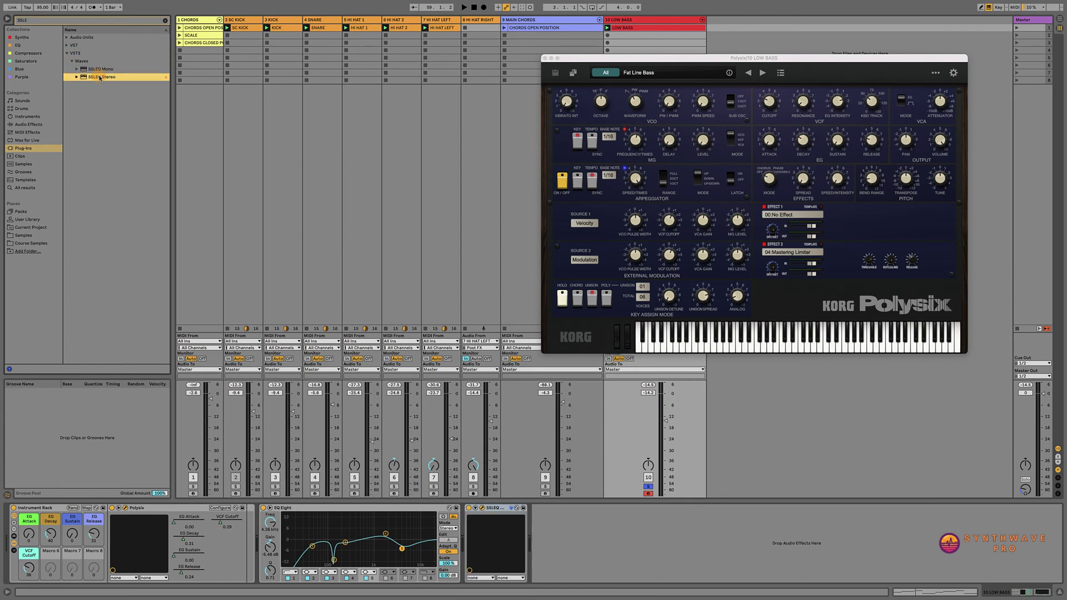
click(12, 20)
drag(656, 63, 580, 135)
click(547, 59)
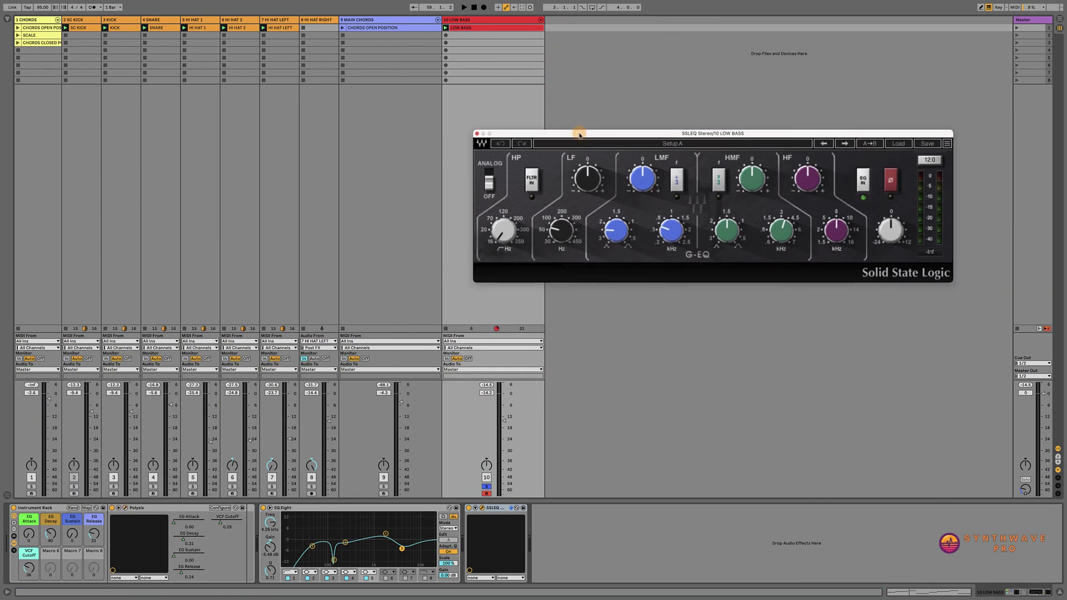
Enable SSLEQ's high-pass filter and, with playback running, sweep its frequency and settle on about 40 Hz.
click(531, 182)
mouse_move(499, 234)
key(space)
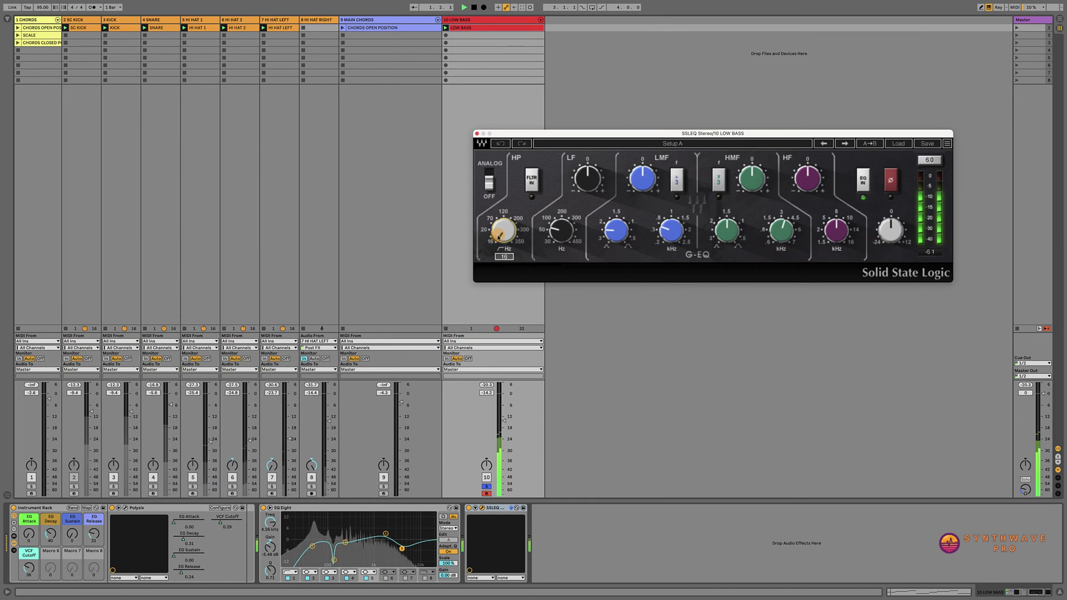
click(531, 182)
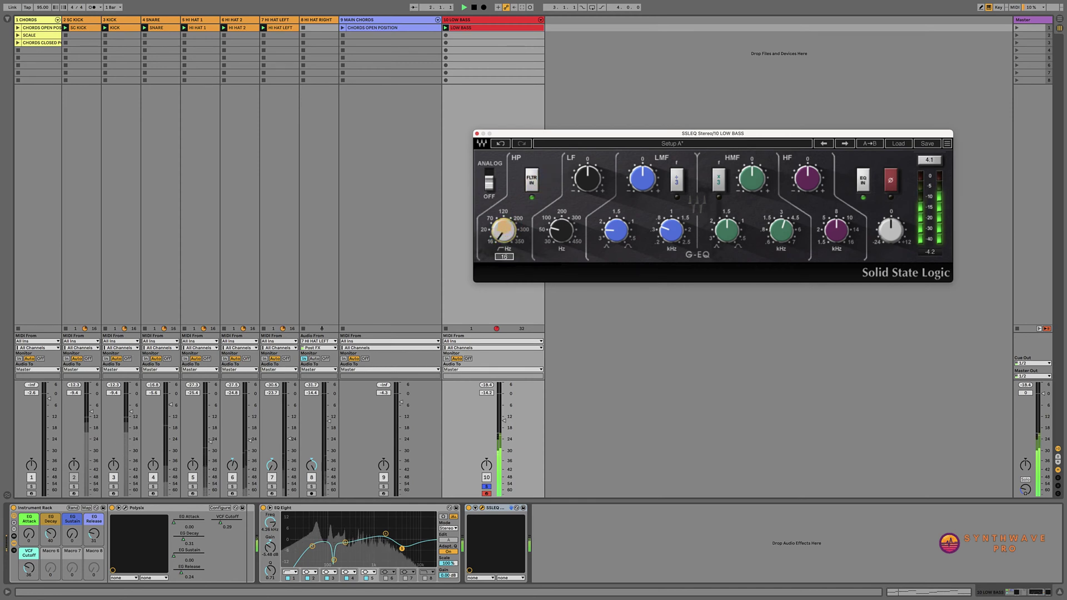
drag(508, 230, 553, 90)
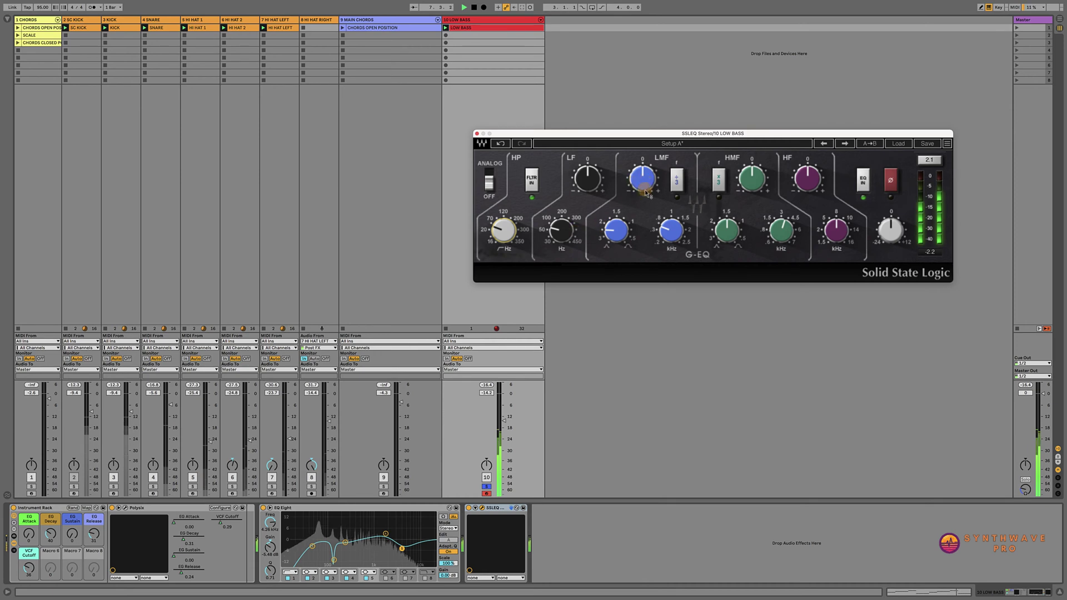
click(504, 230)
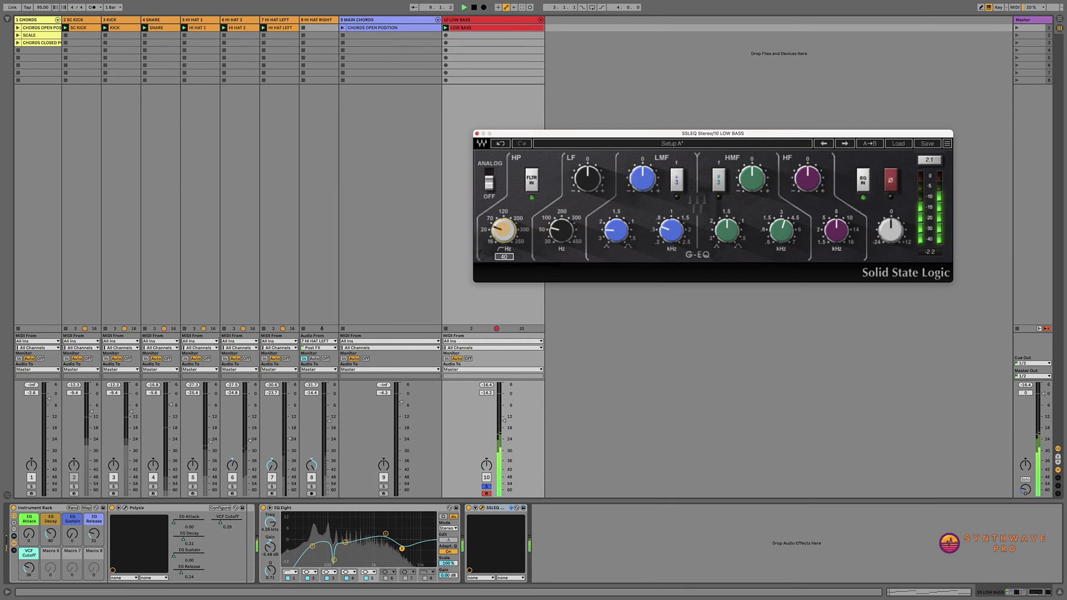
drag(504, 228, 536, 354)
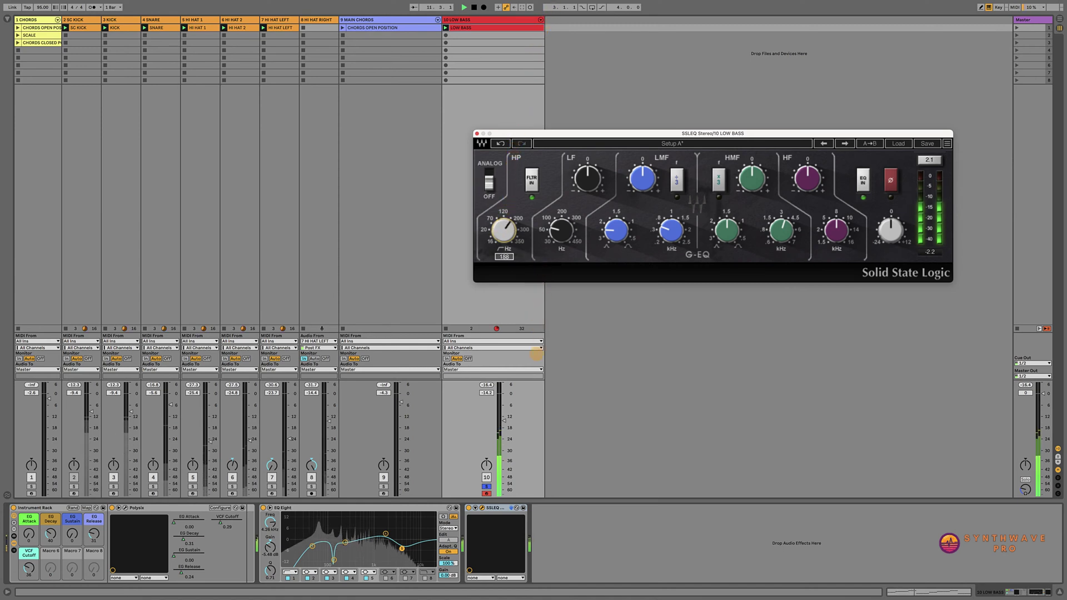
drag(535, 401, 559, 508)
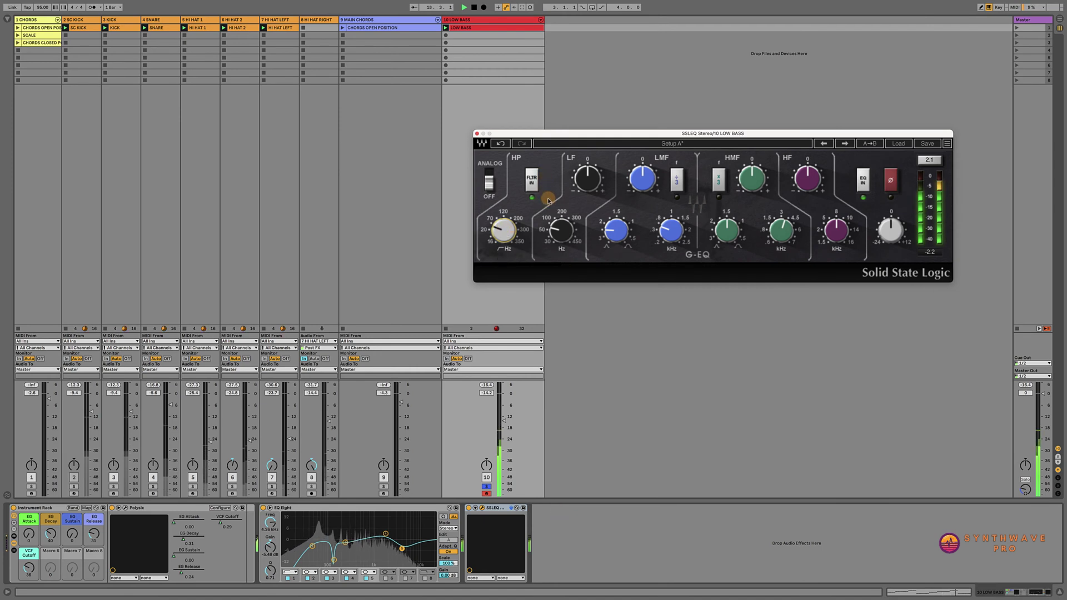
Try boosting SSLEQ's LMF band, change it to a moderate cut with an adjusted Q, and compare using the plug-in's bypass.
click(616, 230)
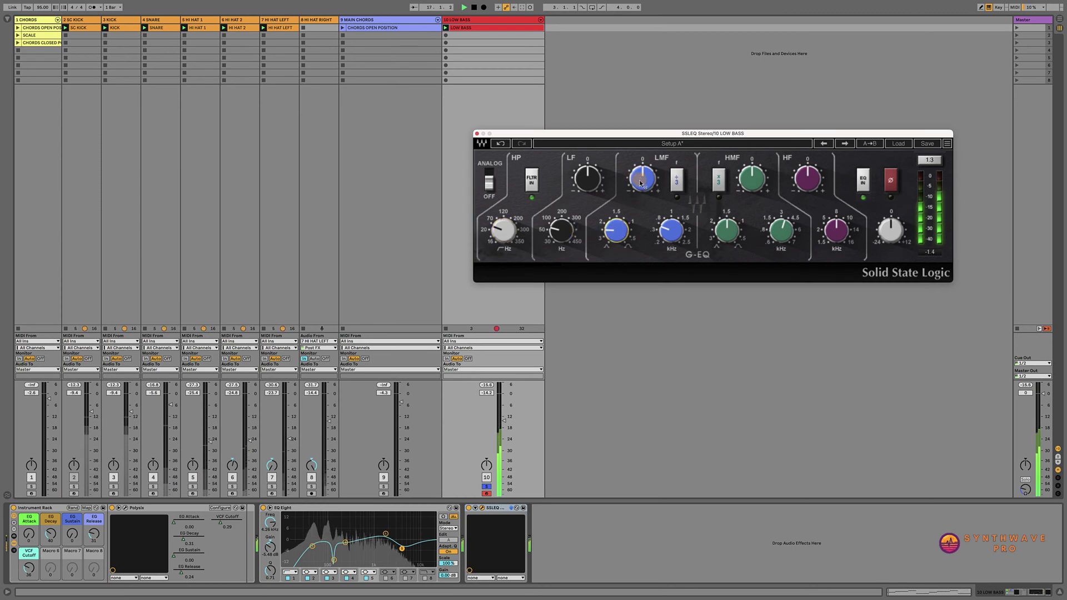
drag(646, 179, 659, 106)
drag(642, 177, 643, 167)
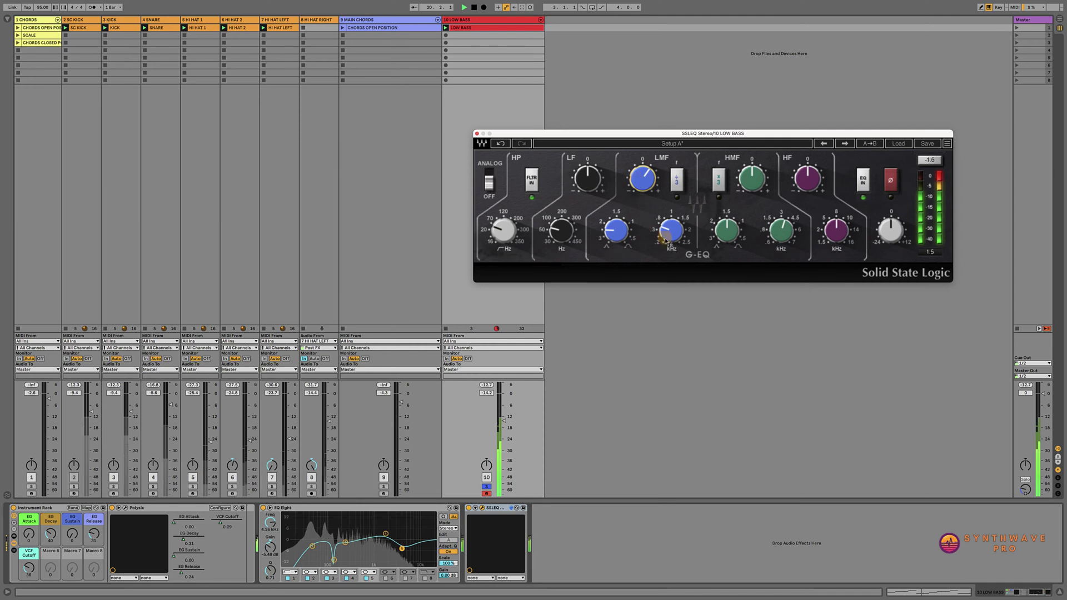
mouse_move(673, 233)
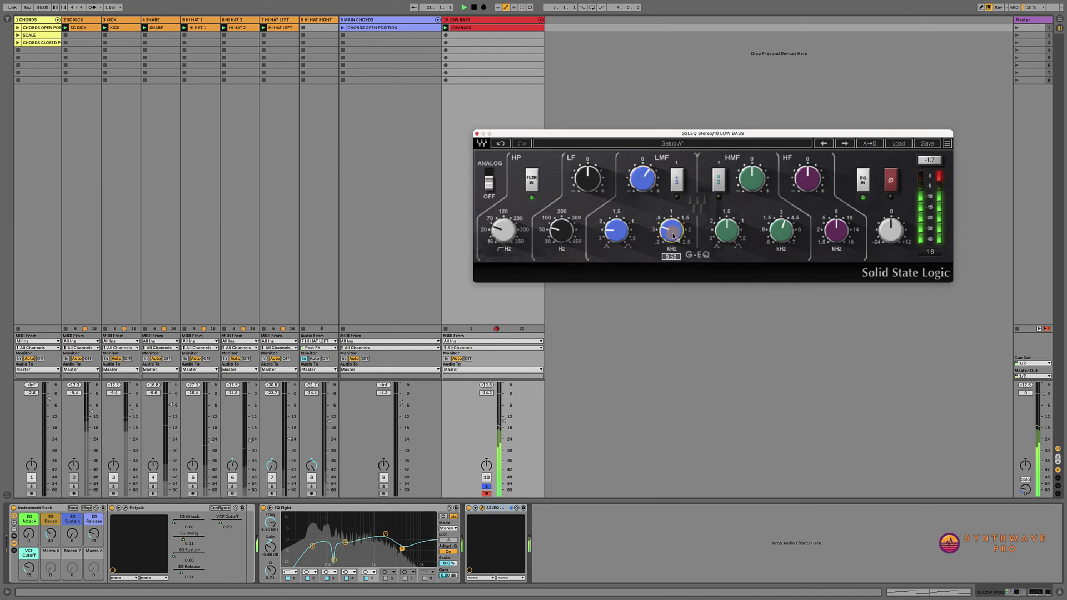
drag(643, 179, 644, 338)
drag(611, 229, 626, 139)
drag(651, 181, 632, 180)
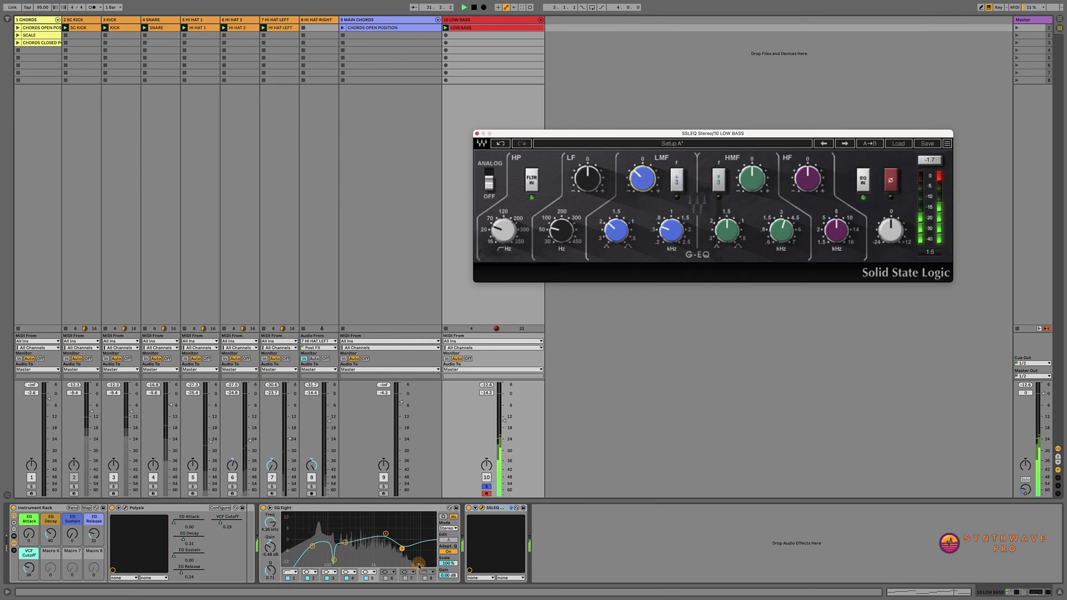
click(470, 507)
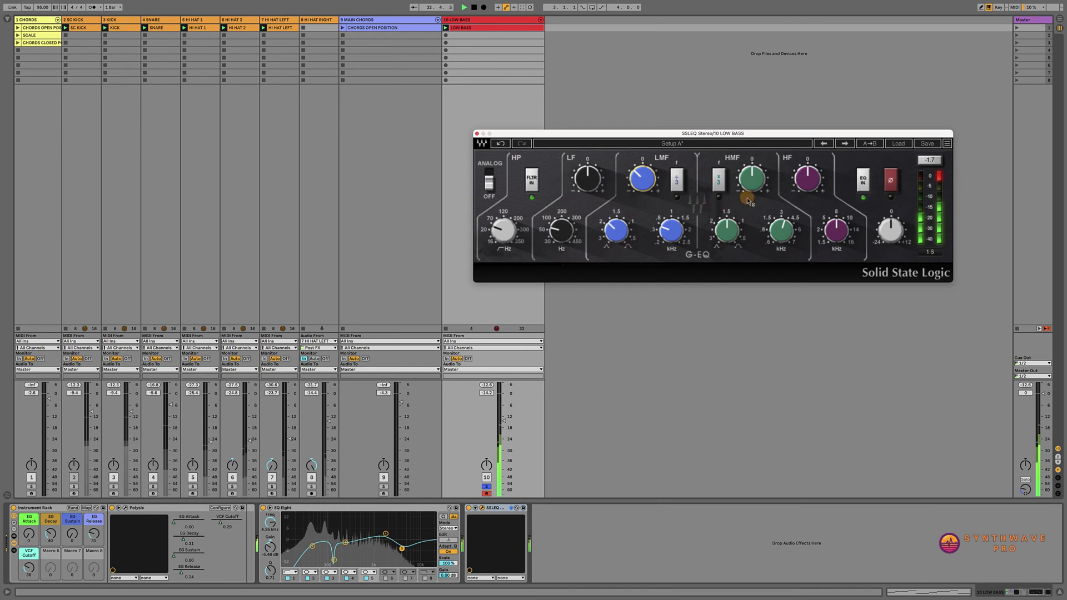
Apply a slight HMF gain cut in SSLEQ and adjust the HMF band's Q to about 2.1.
mouse_move(750, 187)
mouse_down()
mouse_move(760, 131)
mouse_move(766, 199)
mouse_up()
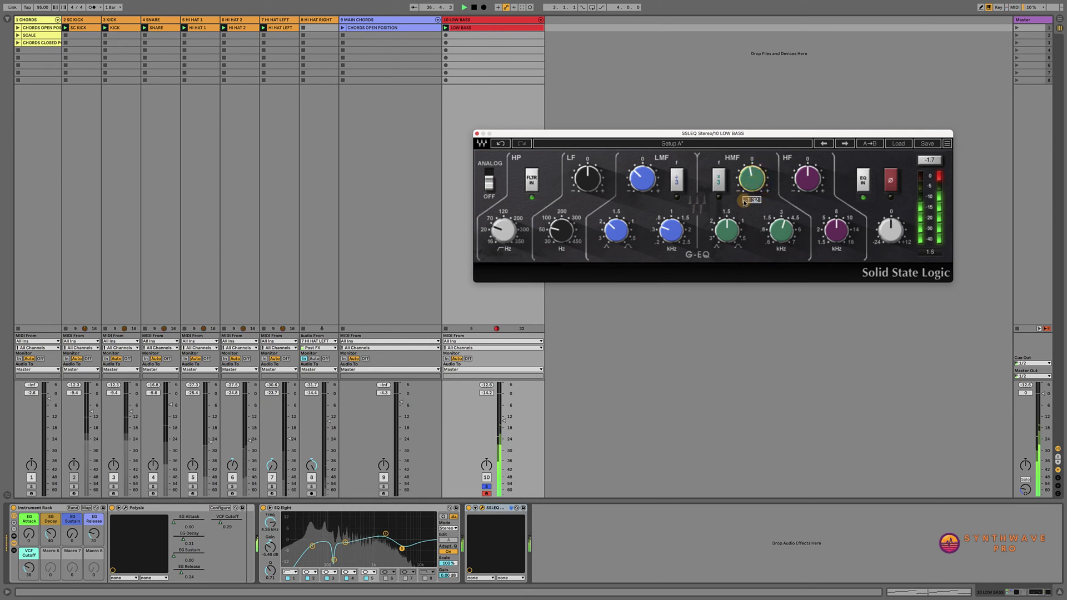
click(726, 237)
drag(727, 236, 726, 314)
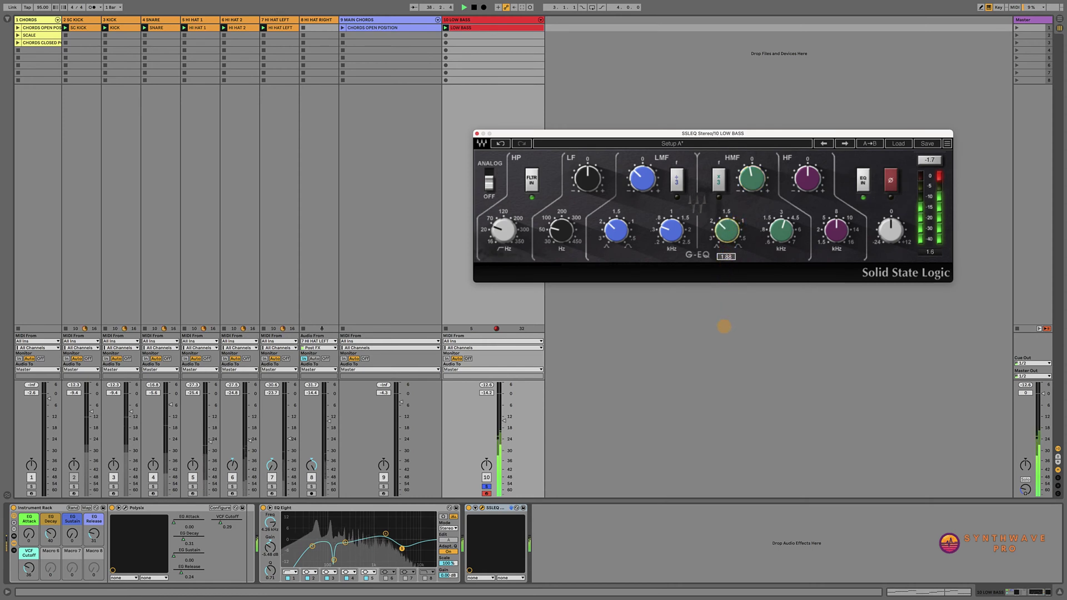
drag(729, 359, 731, 370)
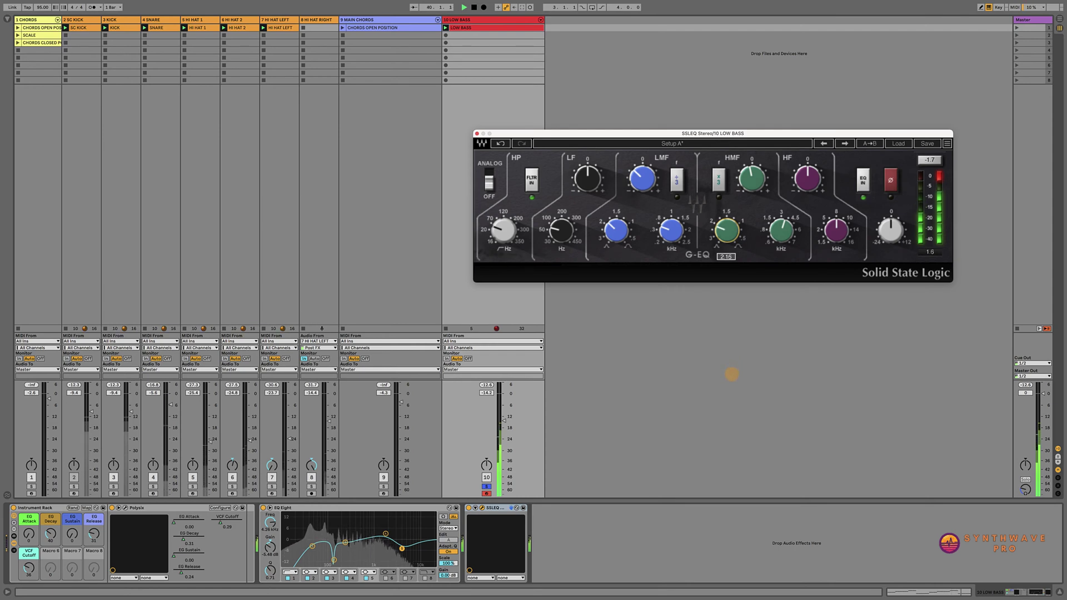
Fine-tune SSLEQ's HMF band Q to about 2.13 and reset the output meter's clip indicator.
drag(731, 373, 731, 371)
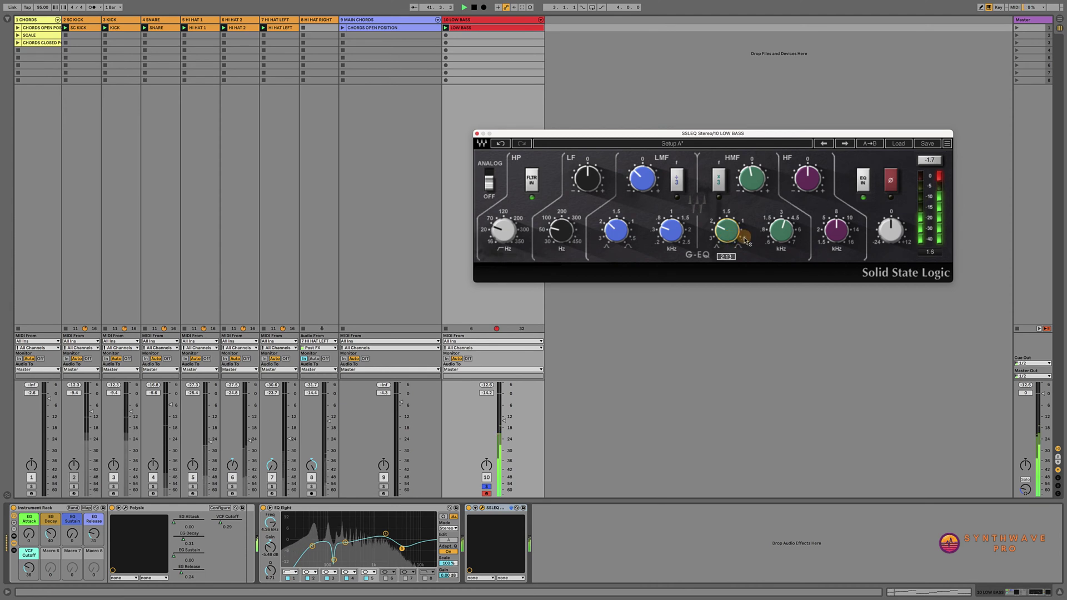
mouse_move(723, 230)
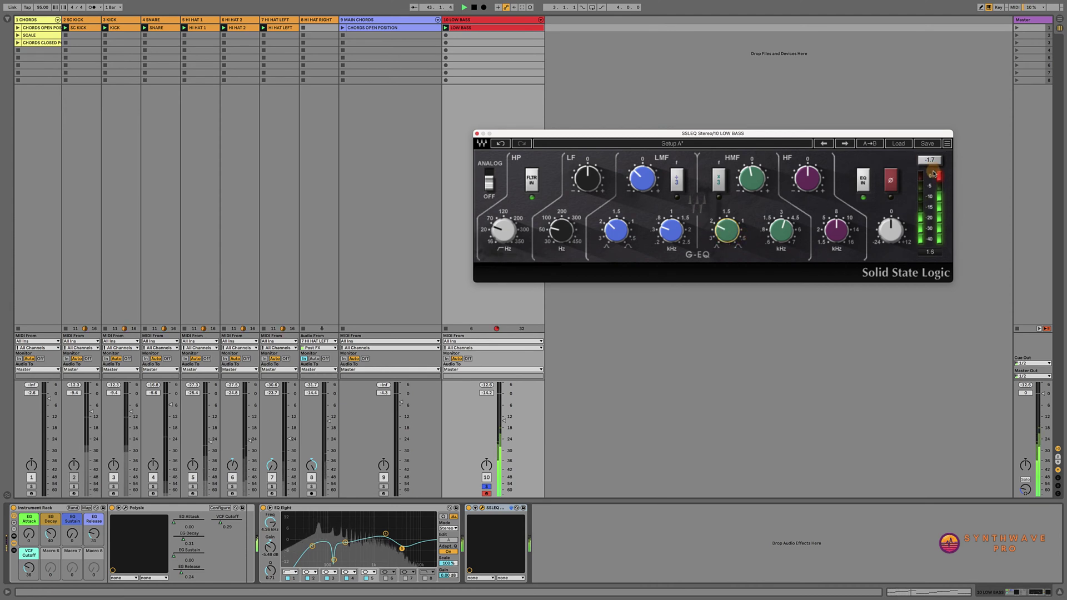
click(941, 177)
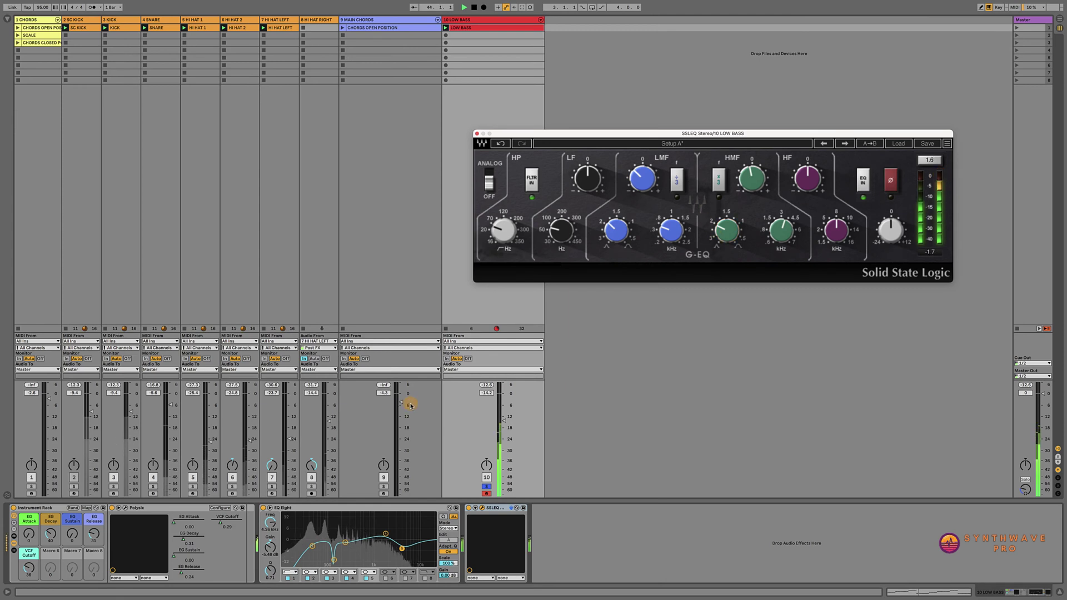
Group EQ Eight and SSLEQ on the LOW BASS track into one audio effect rack.
click(416, 507)
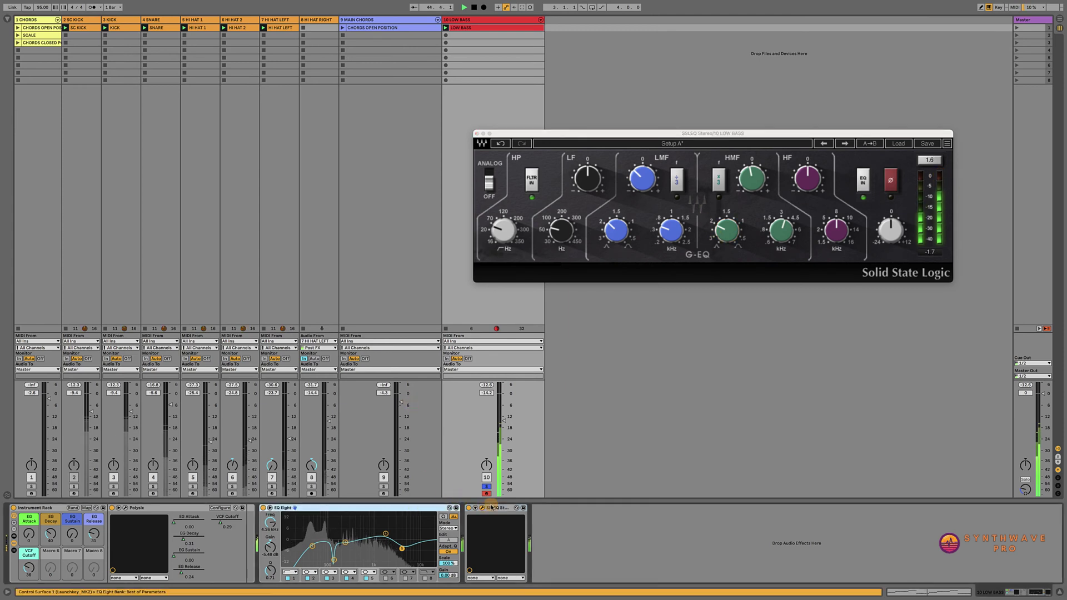
shift+click(490, 508)
key(super+g)
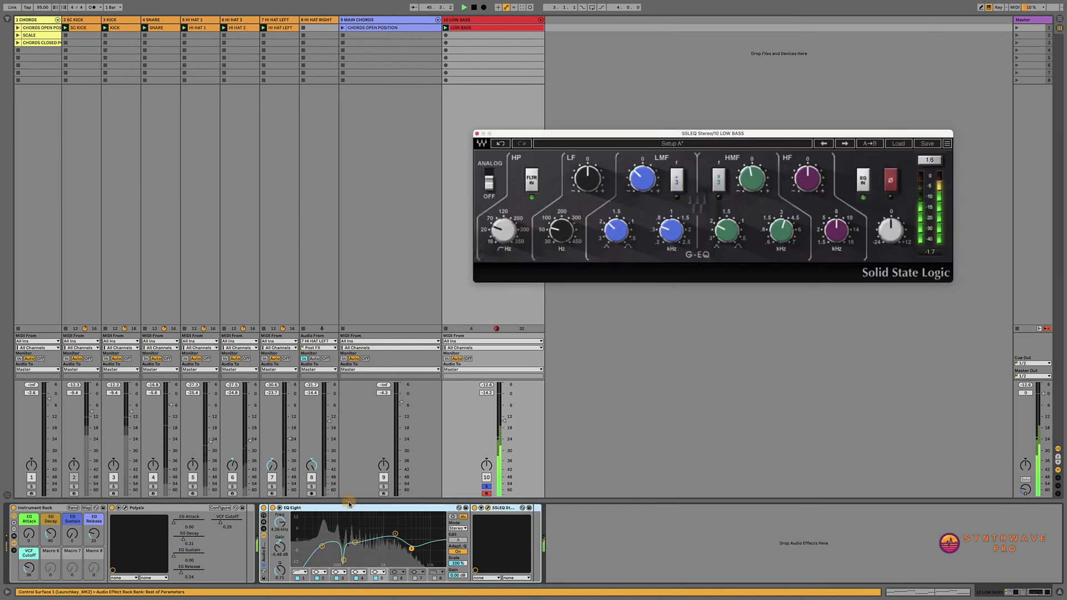
Compare the bass with the EQ rack bypassed and enabled, and raise SSLEQ's output trim slightly.
click(263, 508)
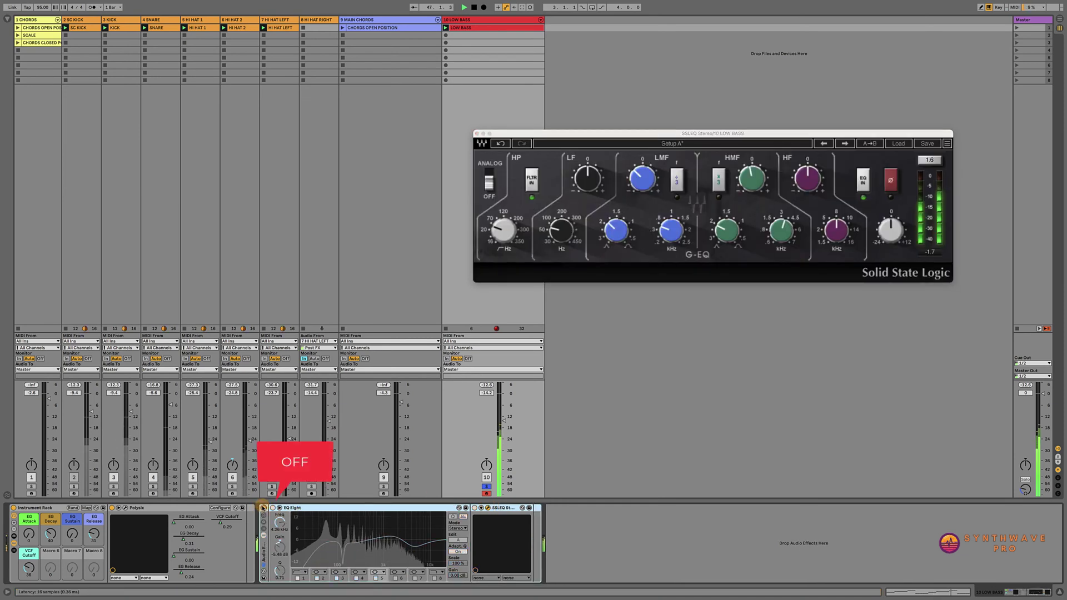
click(264, 508)
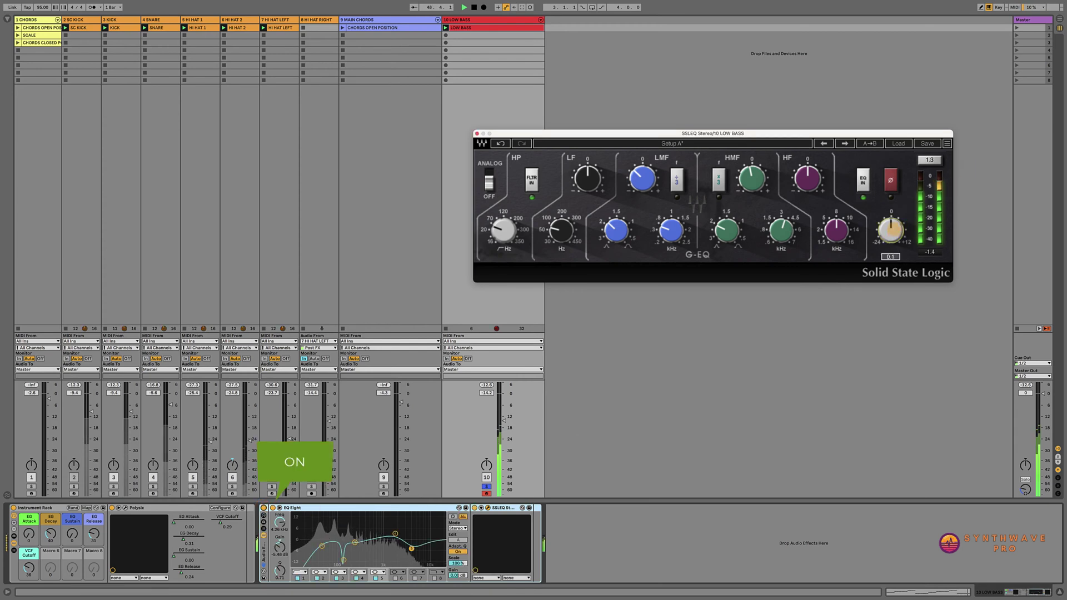
drag(894, 231, 896, 217)
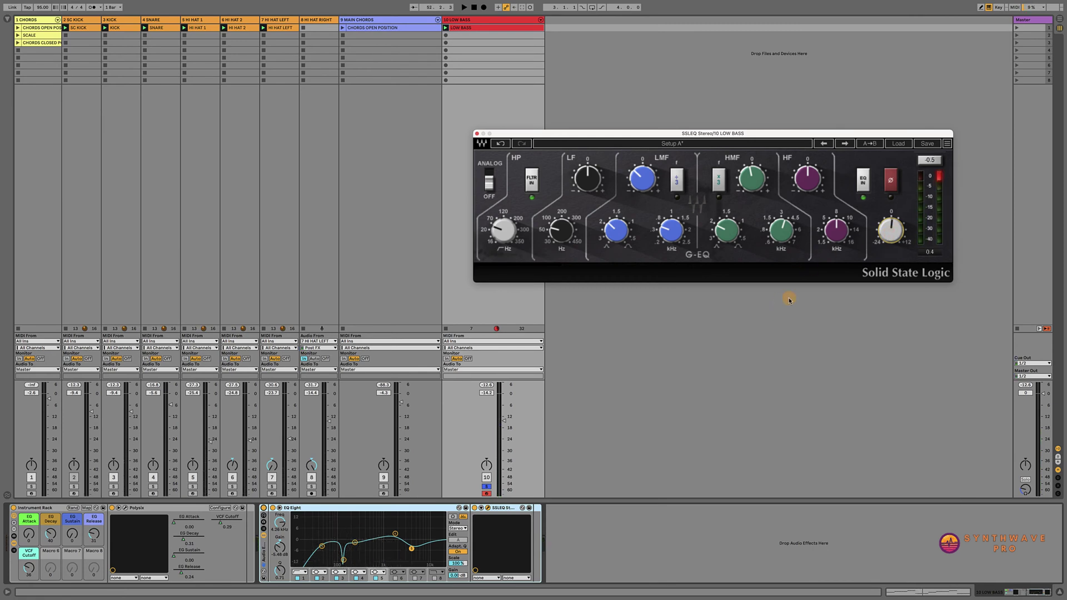
Search the plug-ins for MANN and add MannyM EQ Stereo after SSLEQ in the EQ rack.
click(6, 19)
drag(59, 23, 1, 26)
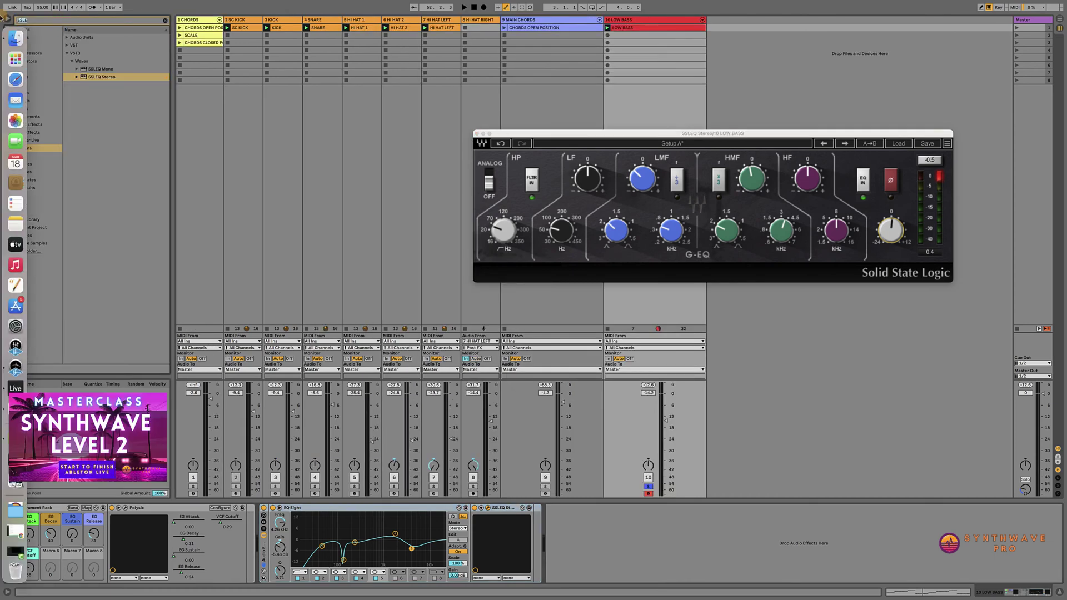
text(MANN)
drag(116, 108, 538, 537)
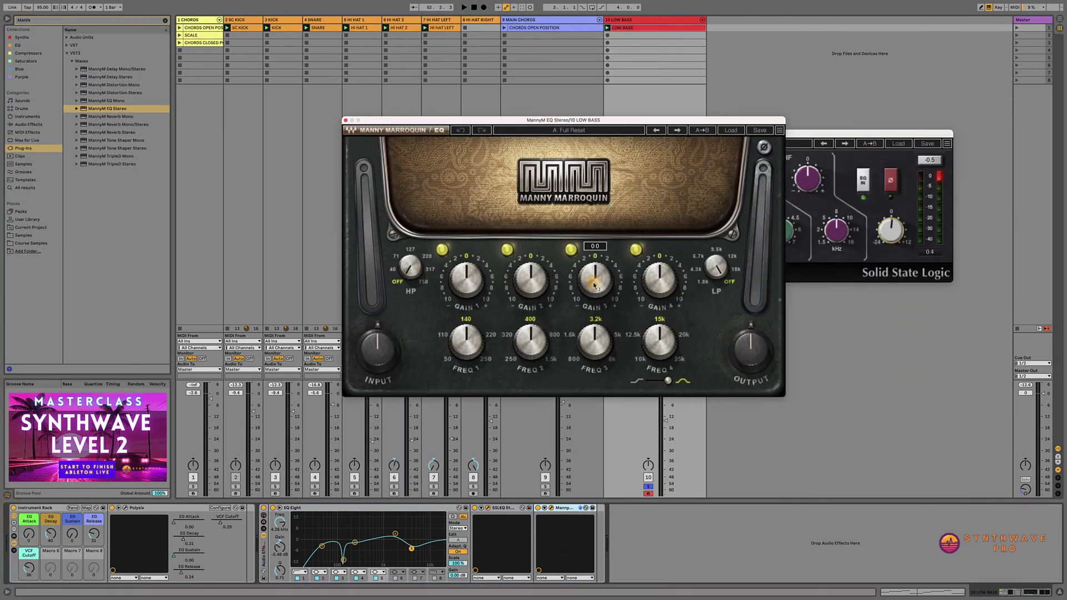
With playback running, cut MannyM EQ's Gain 3 to about -3.4 and set band 4 to a shelf with Gain 4 at about -1.3.
key(space)
drag(593, 285, 683, 386)
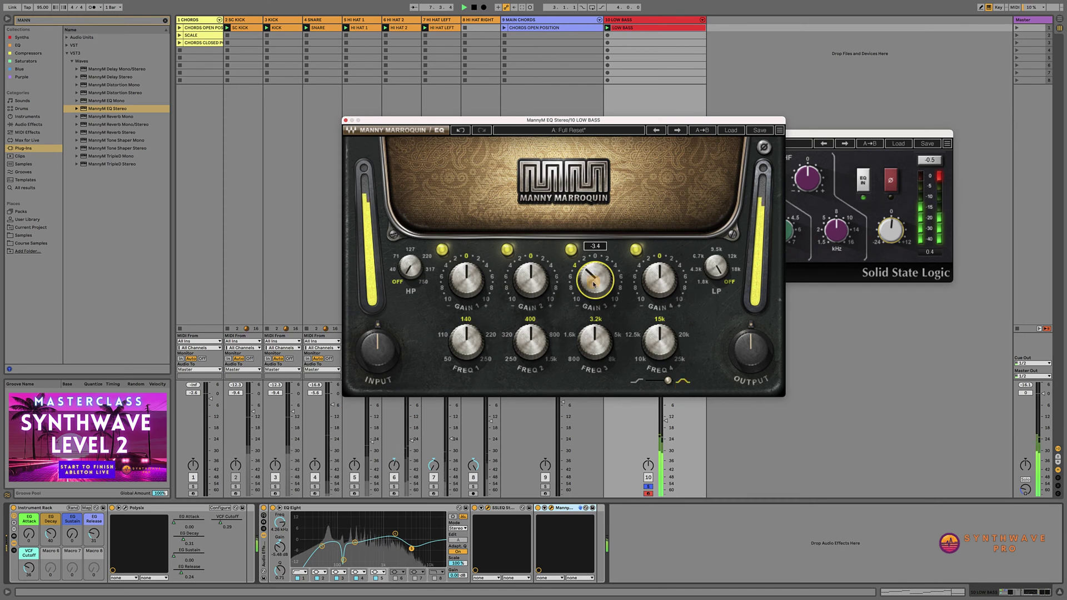
click(652, 383)
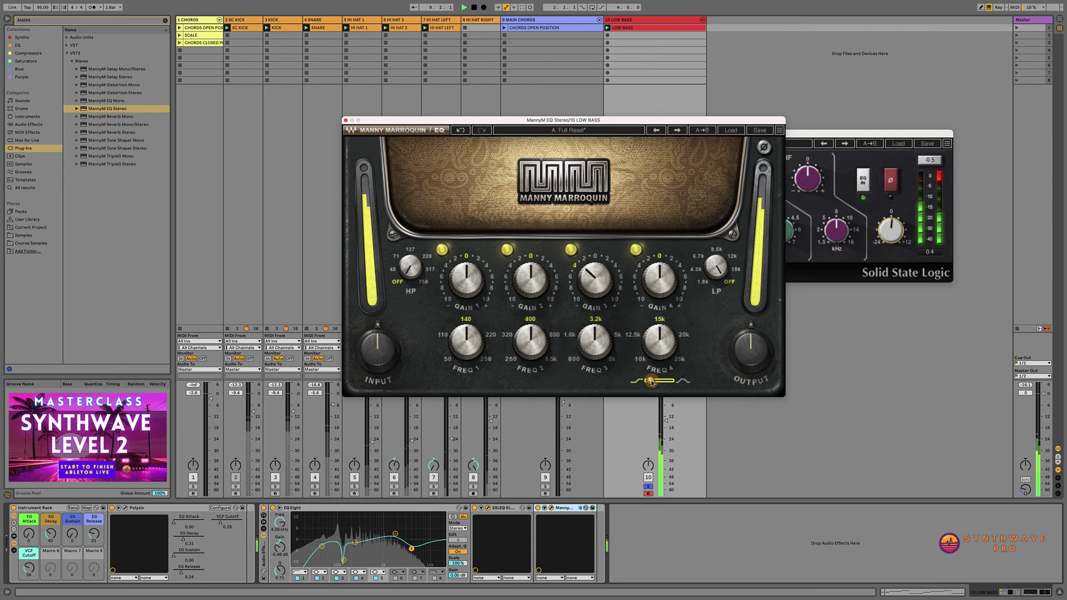
drag(658, 283, 655, 320)
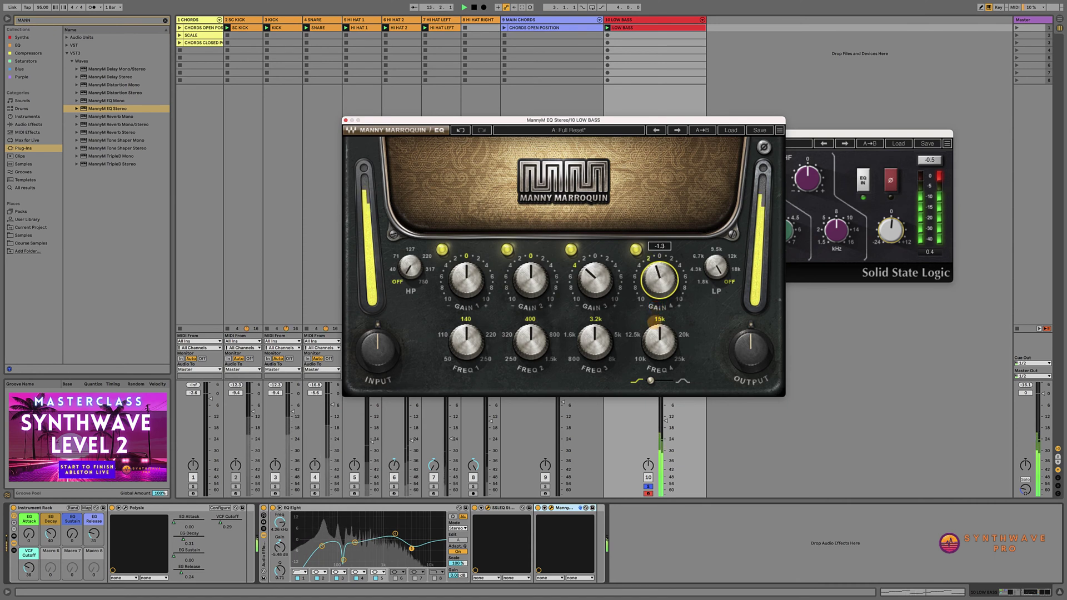
drag(655, 323, 656, 331)
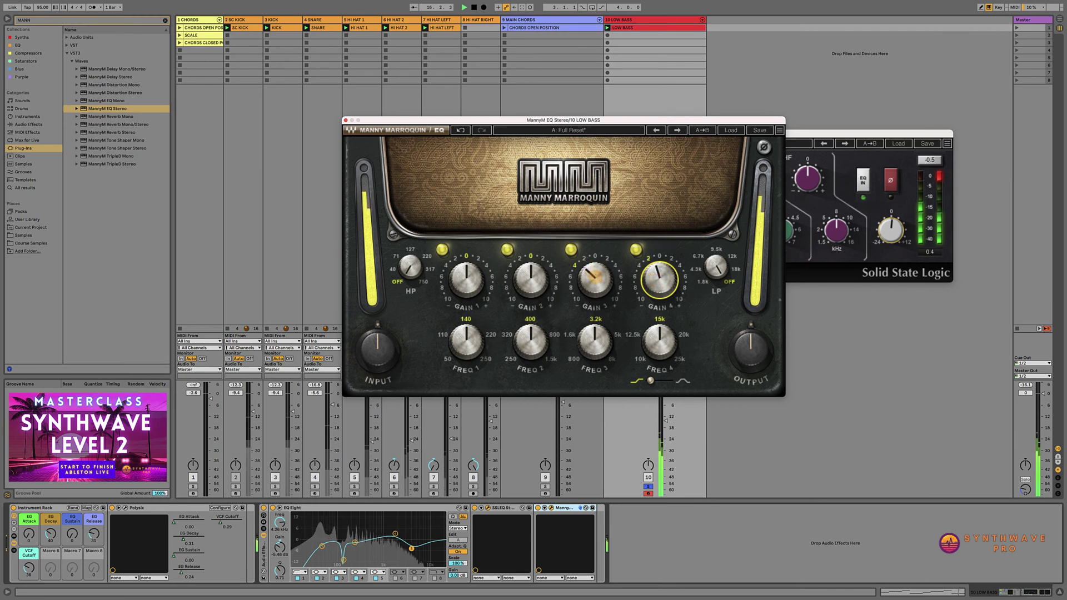
drag(594, 278, 593, 282)
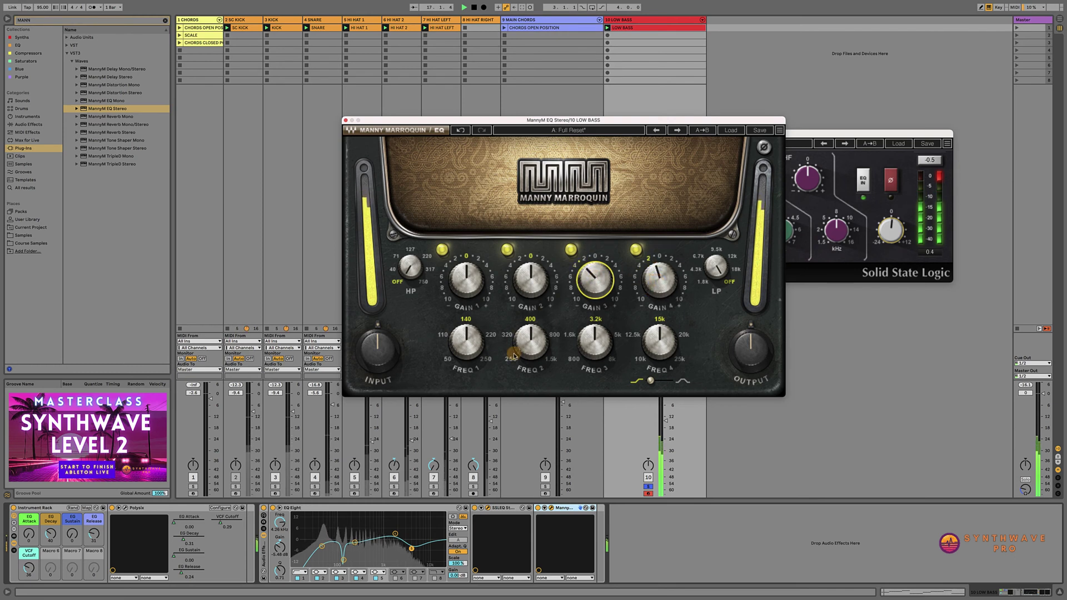
Compare the bass with the EQ rack off and on during playback, and raise the LOW BASS track volume to about -11.1 dB.
click(263, 508)
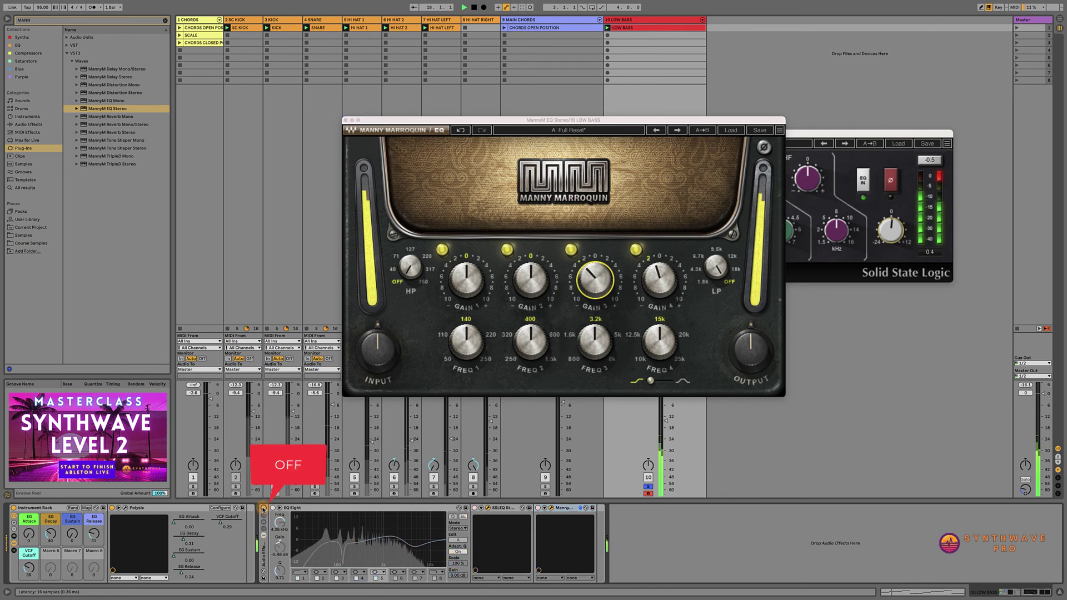
drag(670, 121, 647, 65)
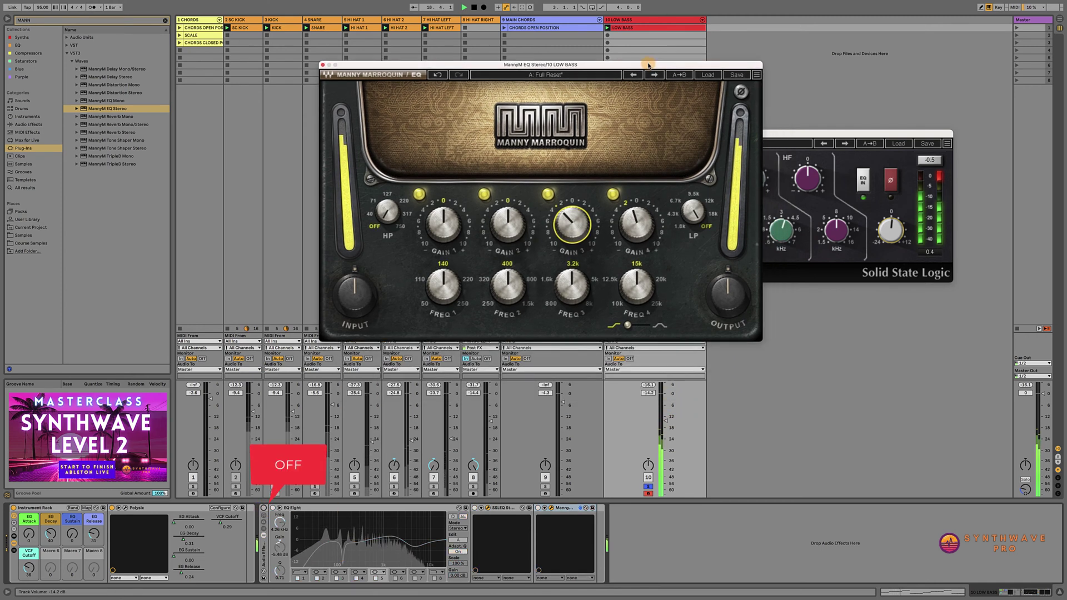
drag(666, 421, 664, 417)
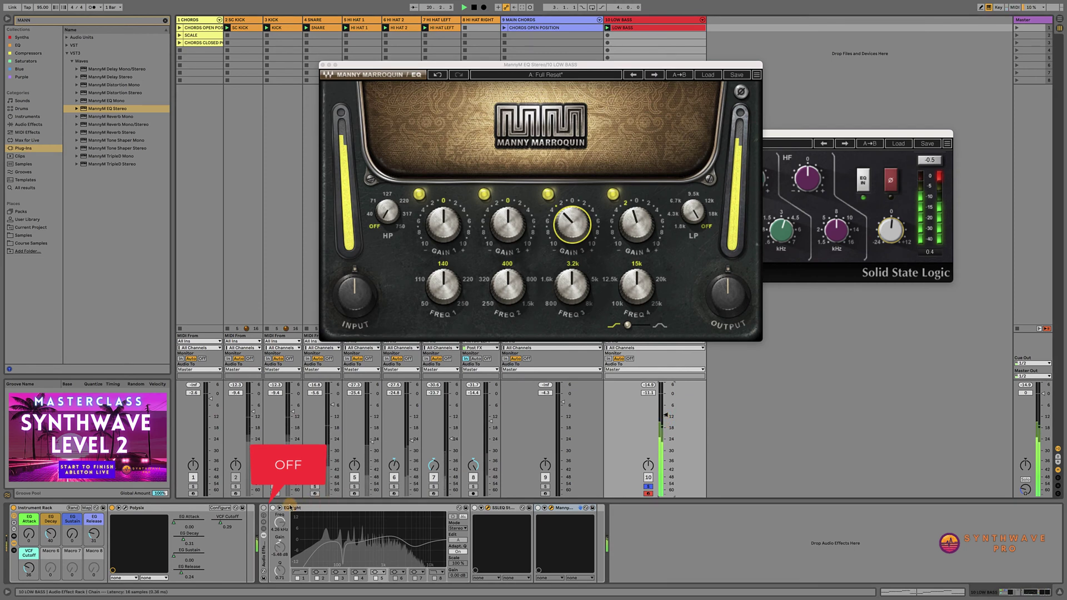
click(264, 508)
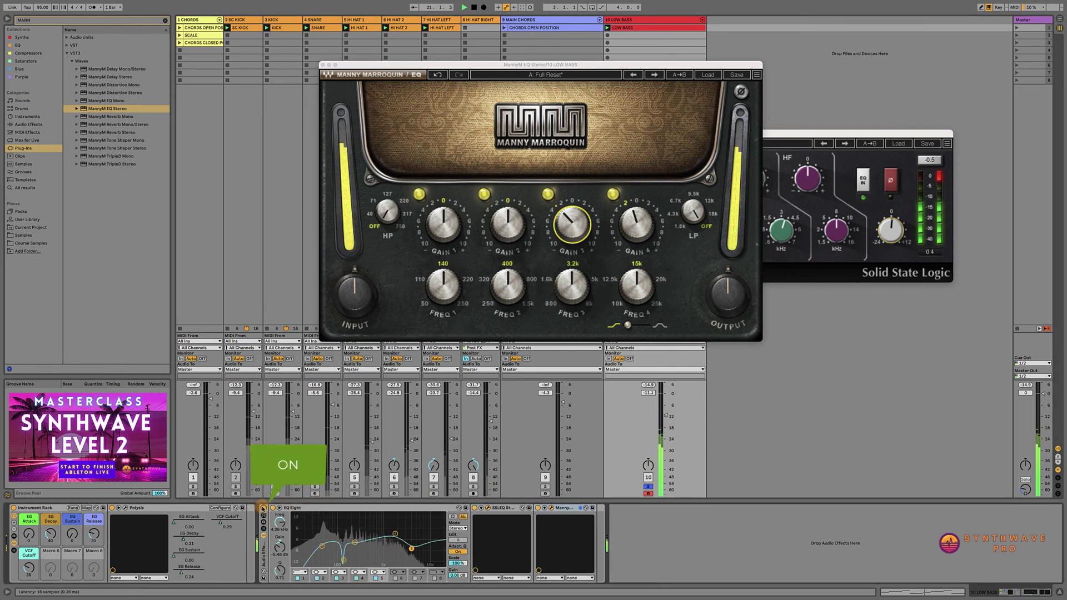
click(264, 508)
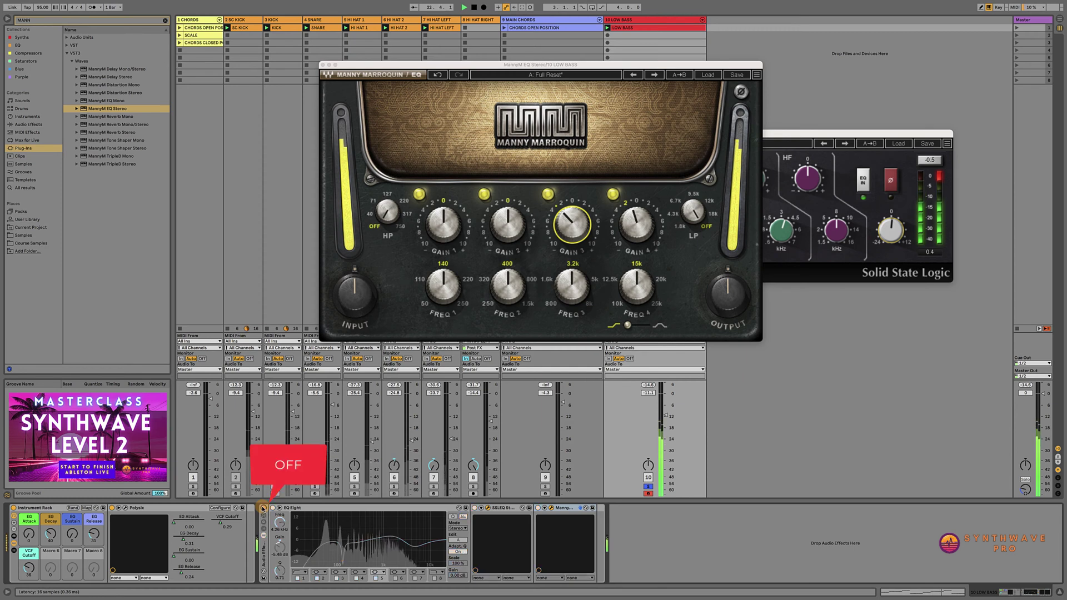
click(264, 508)
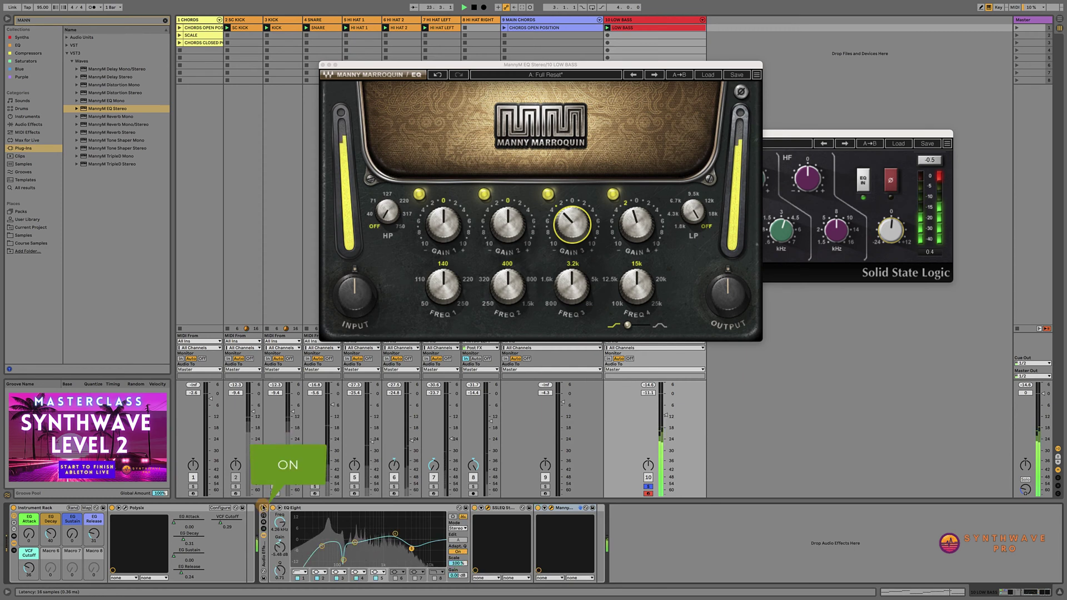
key(space)
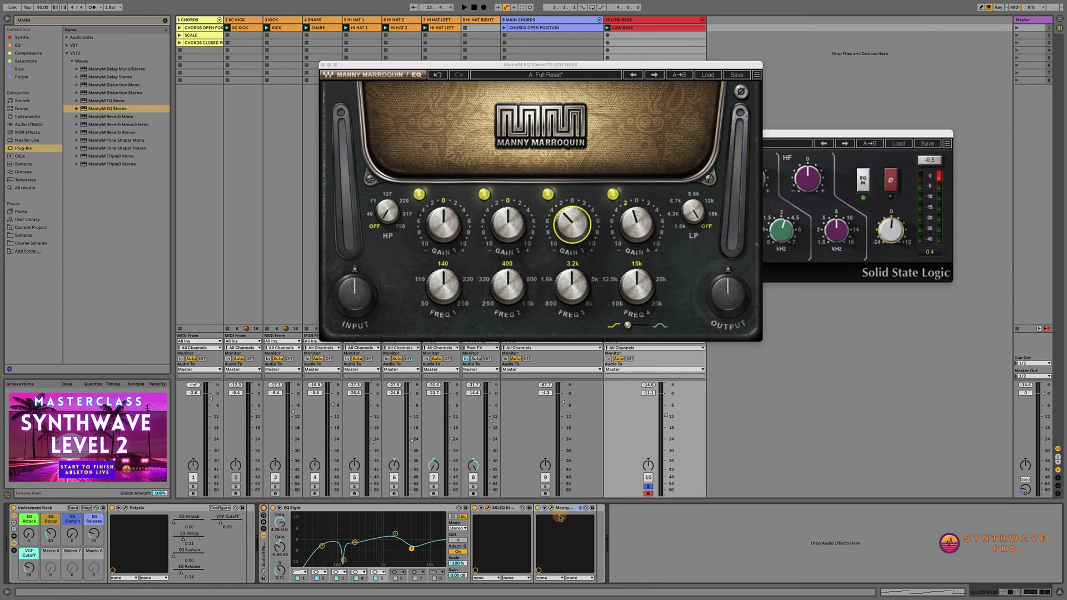
Close the SSLEQ and MannyM EQ plug-in windows.
click(870, 139)
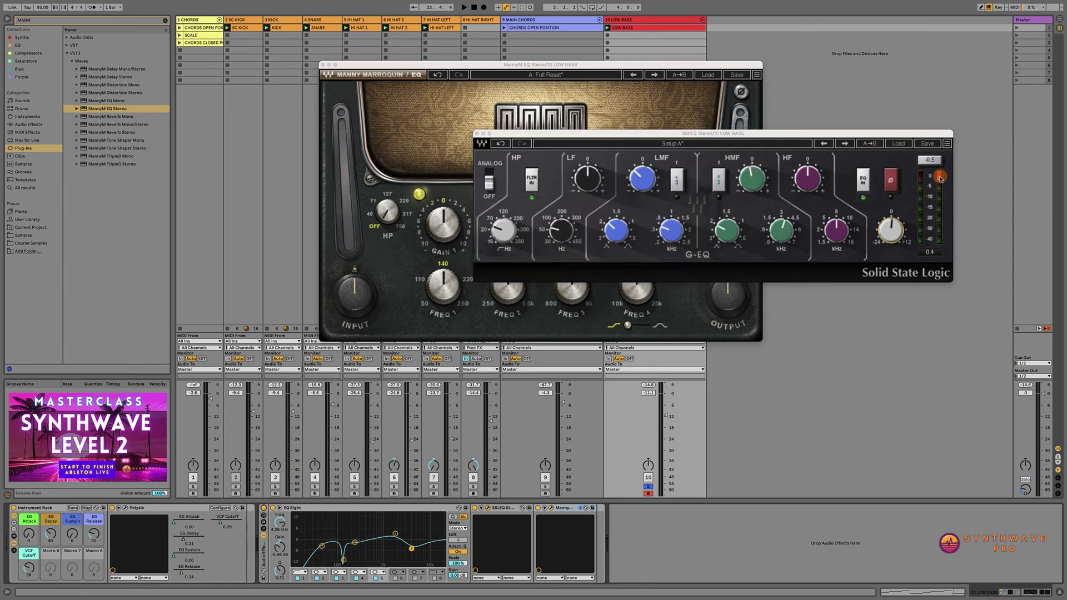
click(477, 134)
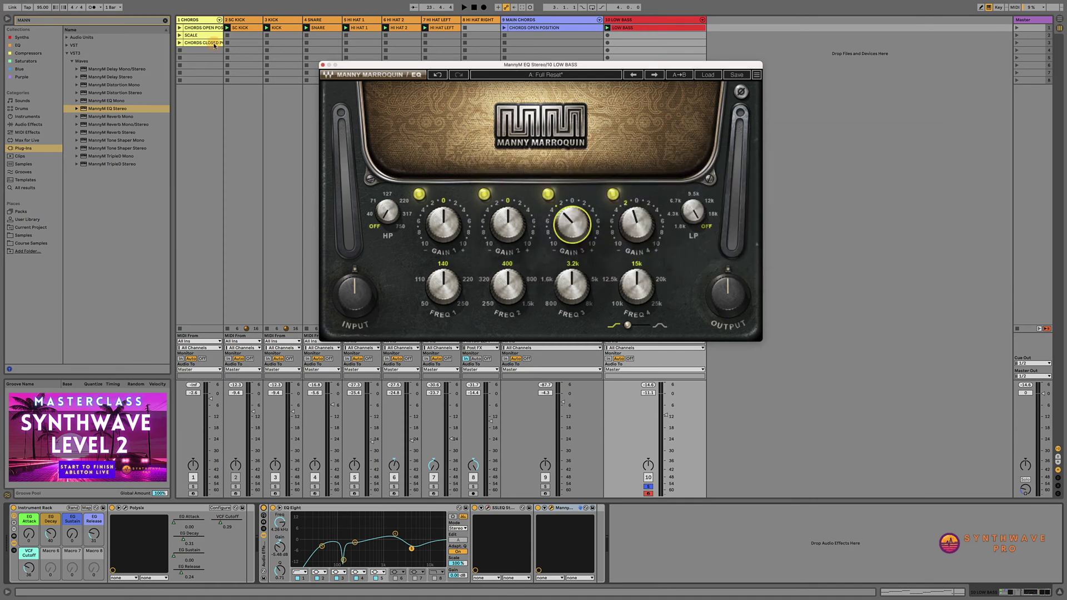
click(322, 65)
Find Glue Compressor among the audio effects and add it to the LOW BASS track after the EQ rack.
mouse_move(3, 20)
text(GLUE)
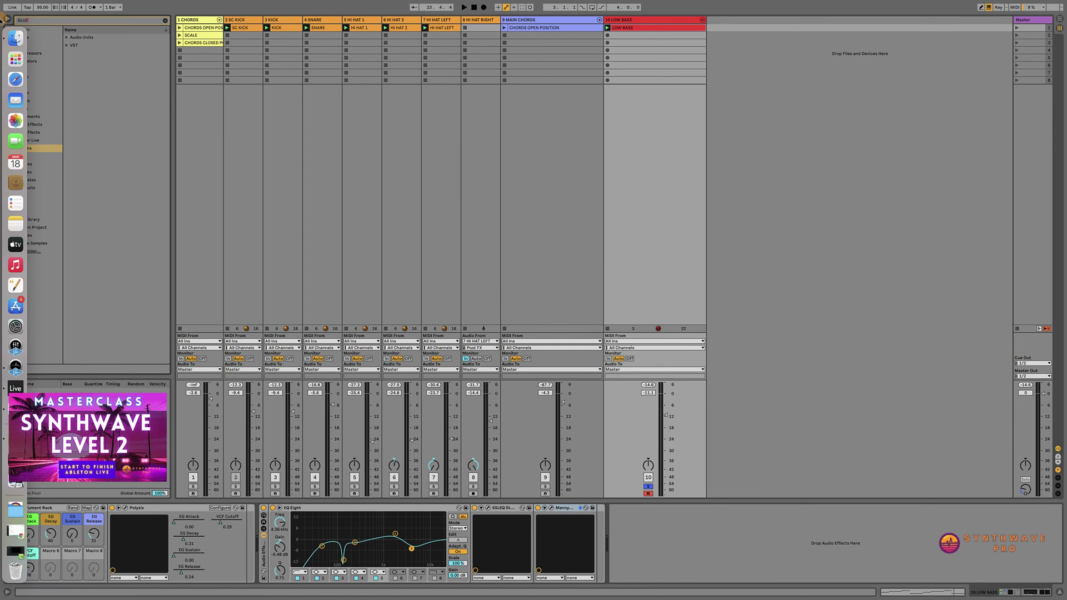
click(32, 126)
click(68, 38)
double_click(100, 45)
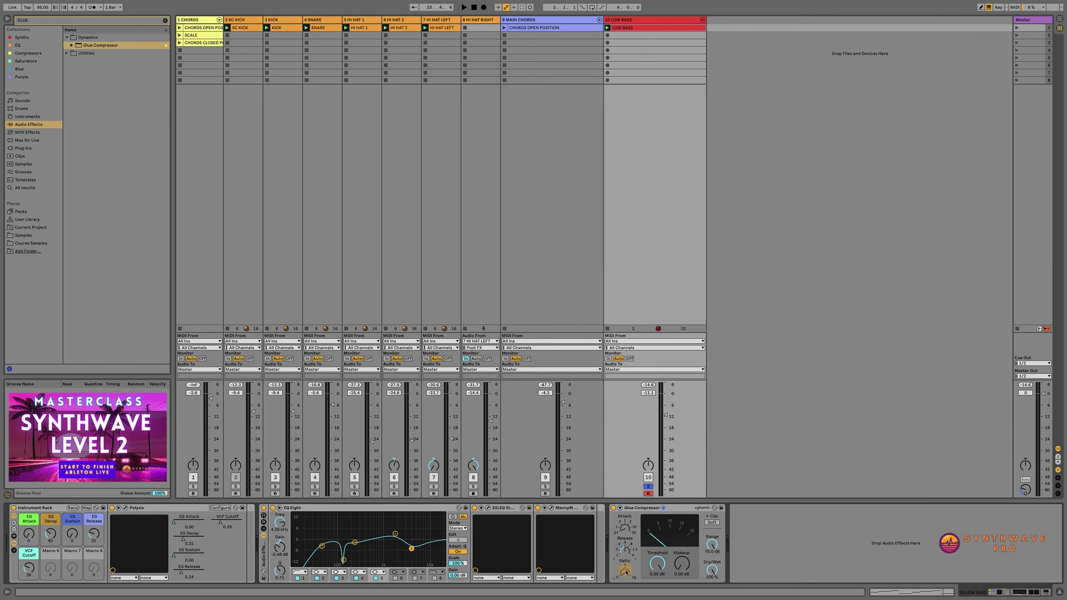
During playback, set Glue Compressor's Threshold to about -18.1 dB and Makeup to about 7.5 dB, with the track volume at about -8.5 dB.
key(space)
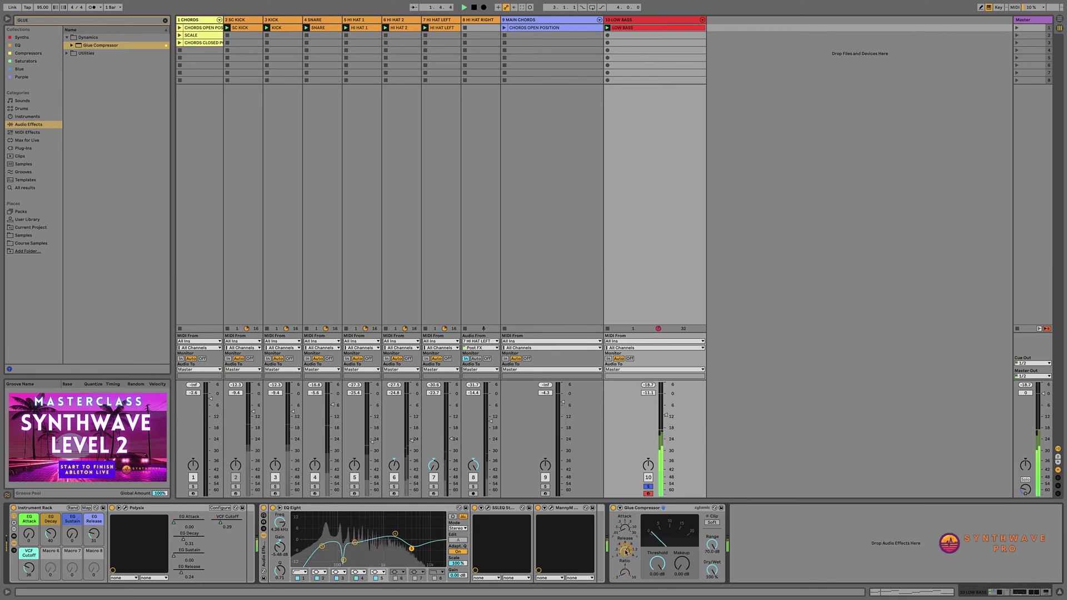
drag(656, 563, 657, 591)
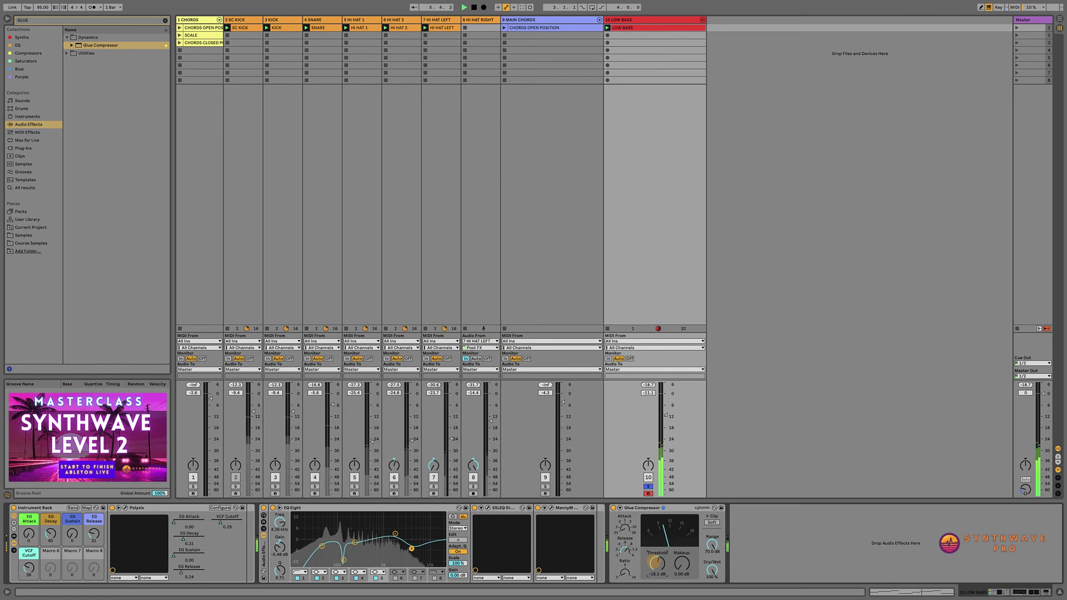
drag(666, 415, 666, 411)
drag(681, 564, 682, 560)
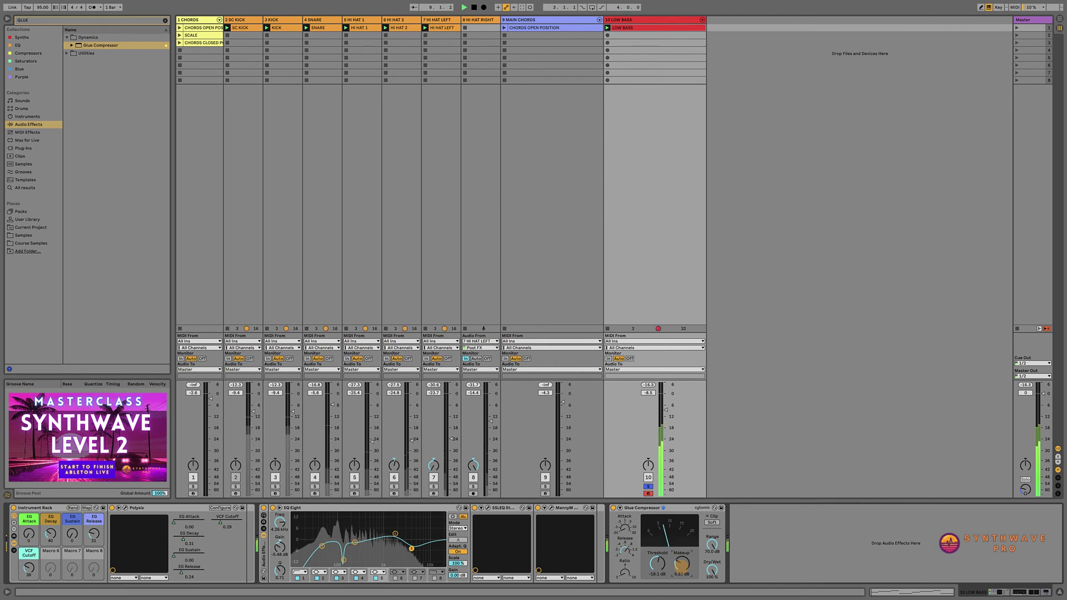
drag(682, 564, 682, 564)
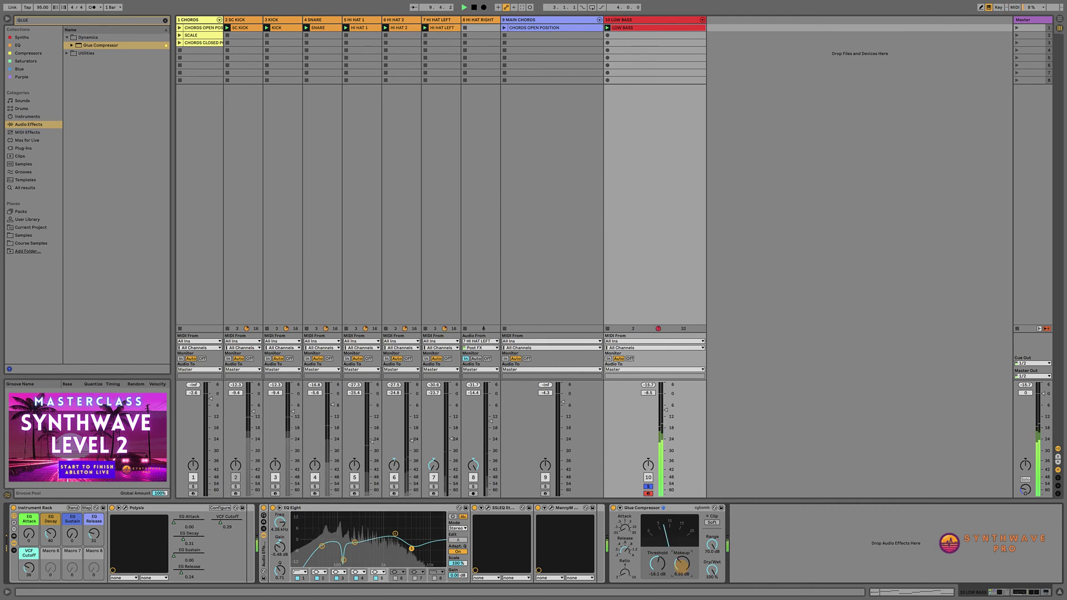
Compare the bass with Glue Compressor off and on during playback, leaving the compressor enabled.
click(614, 508)
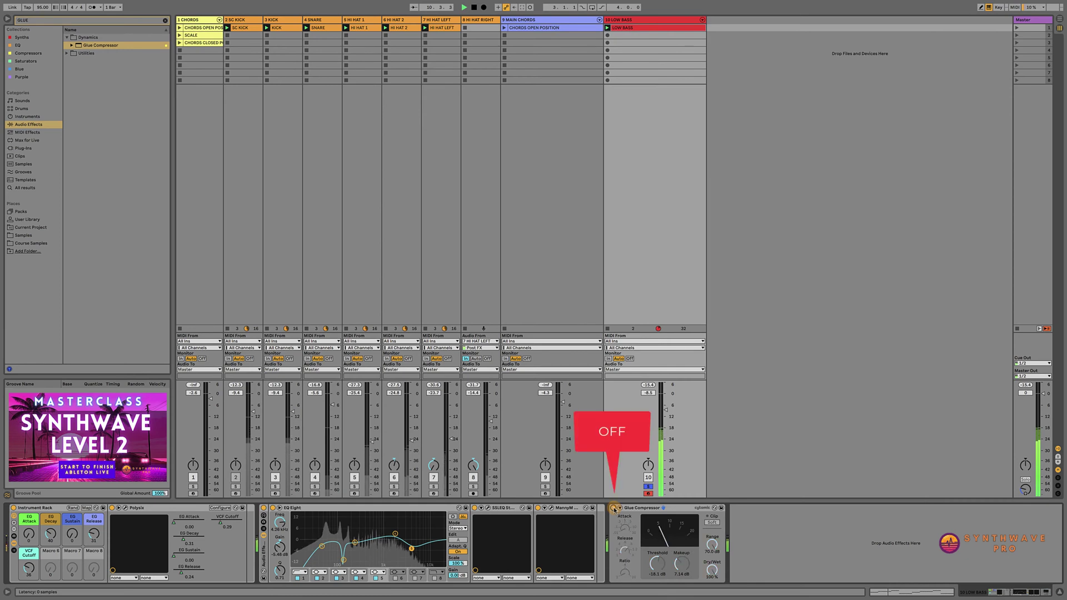
click(614, 508)
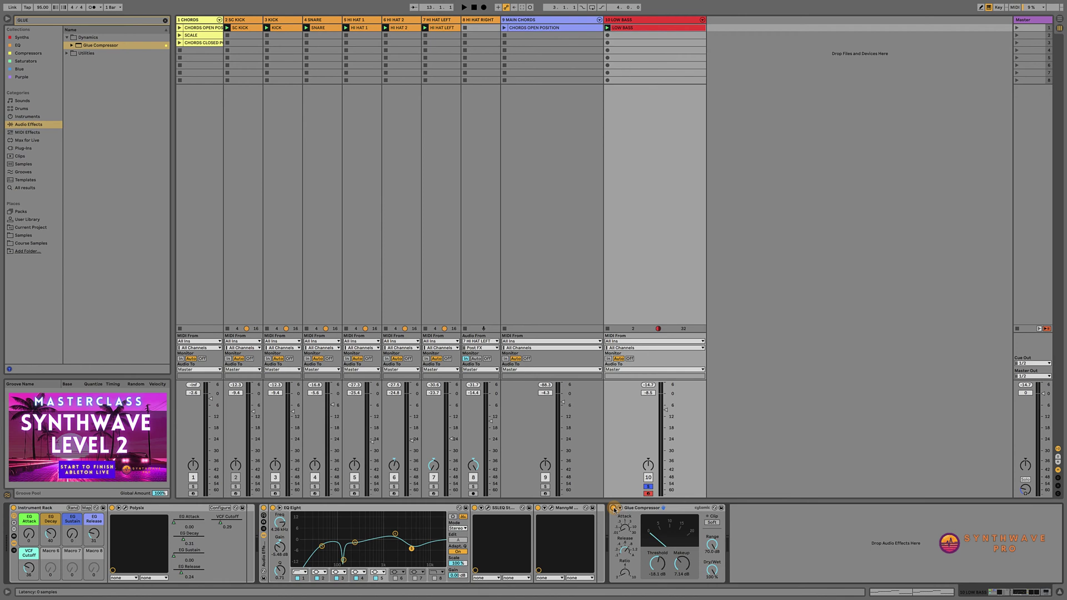
key(space)
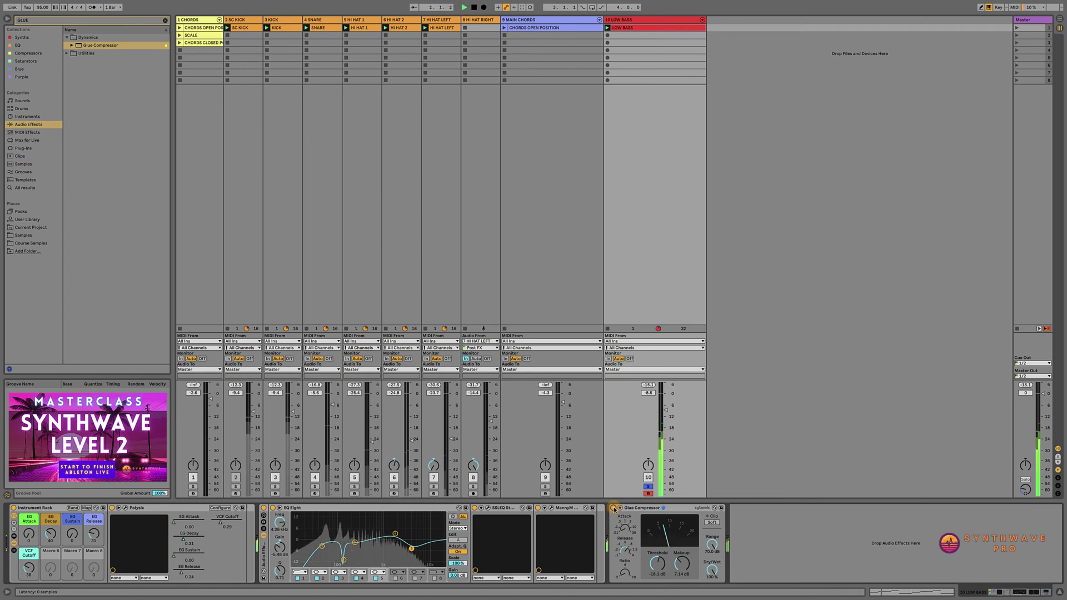
click(613, 508)
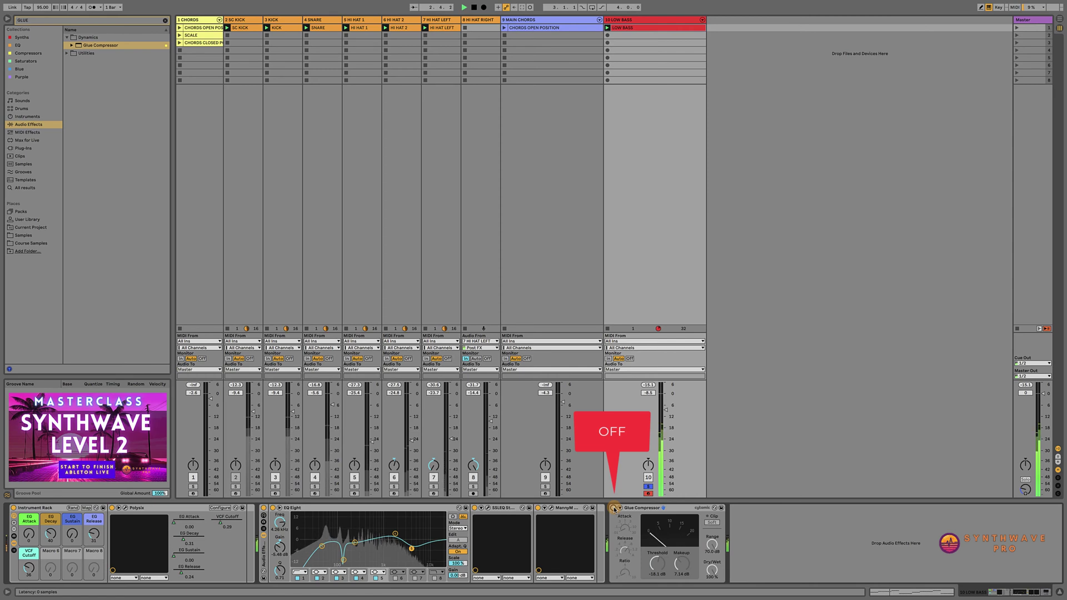
click(613, 508)
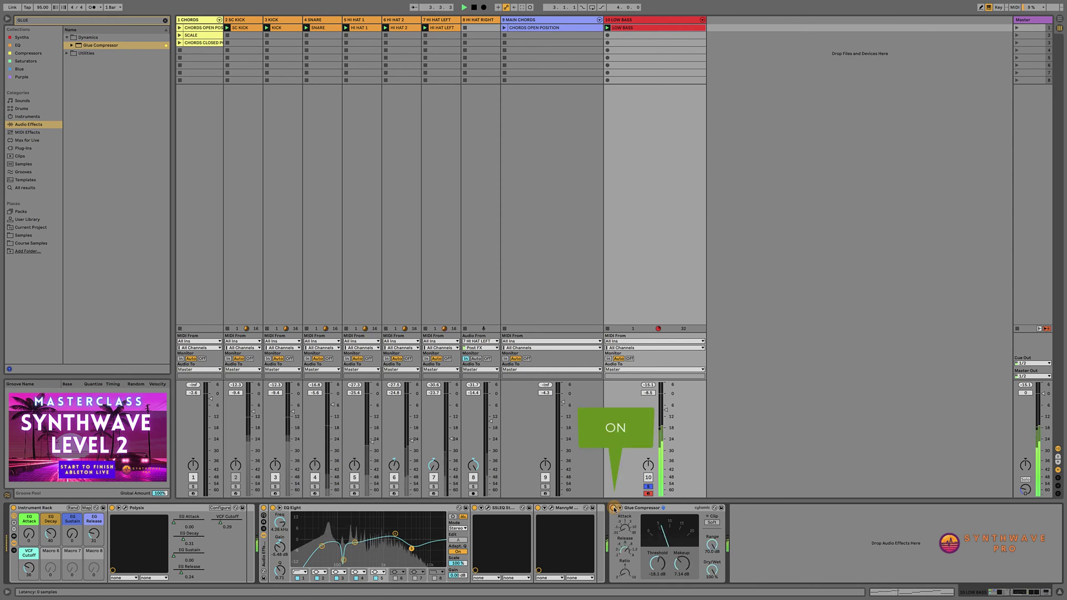
Level-match Glue Compressor against its bypassed sound during playback, setting Threshold to about -20 dB and Makeup to about 6.3 dB, and leave it enabled.
key(space)
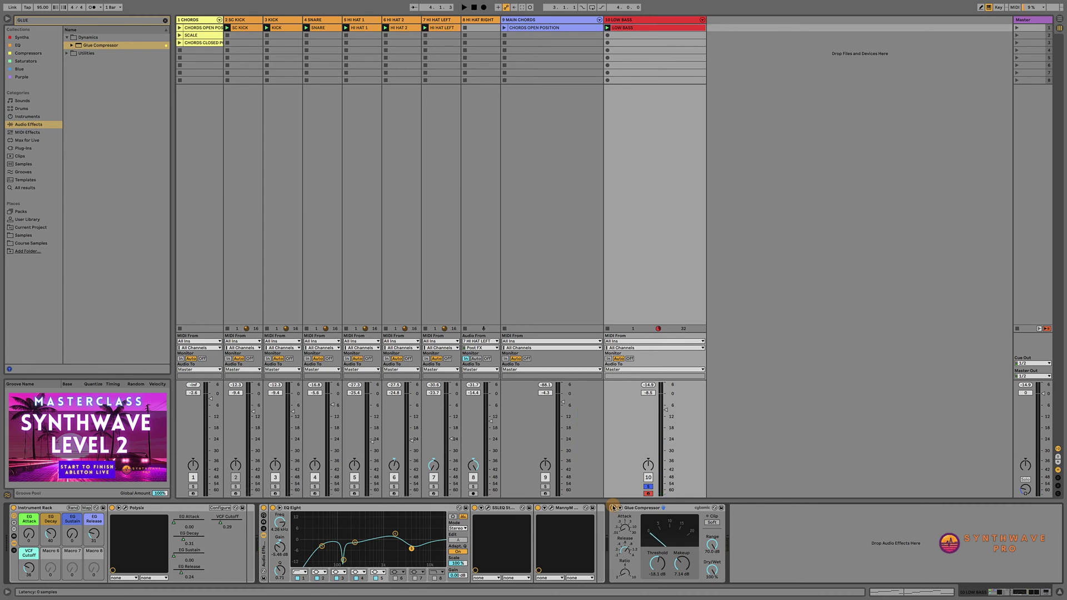
key(space)
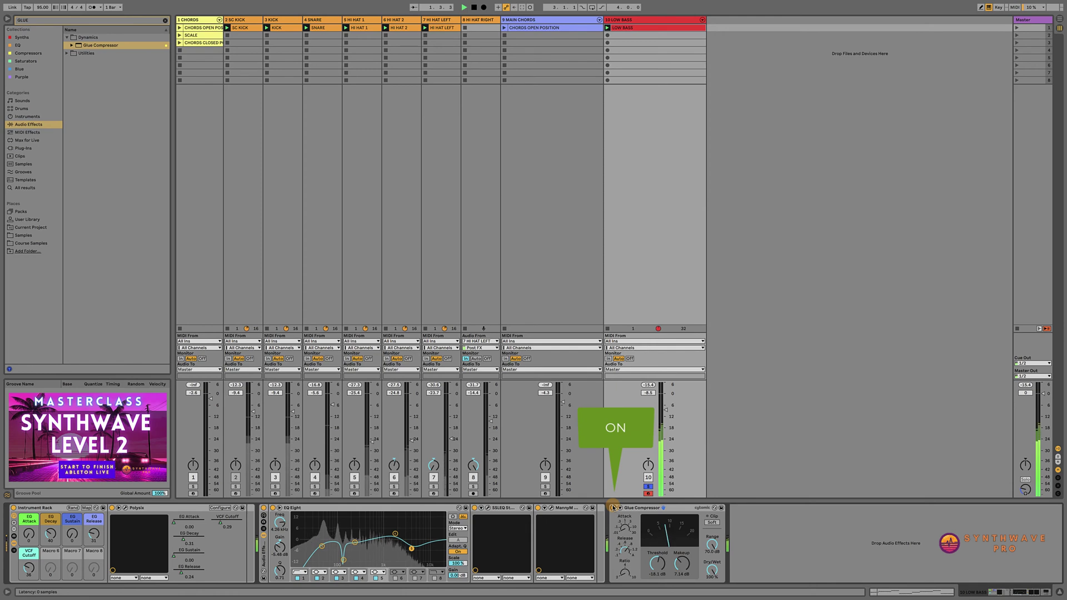
click(613, 508)
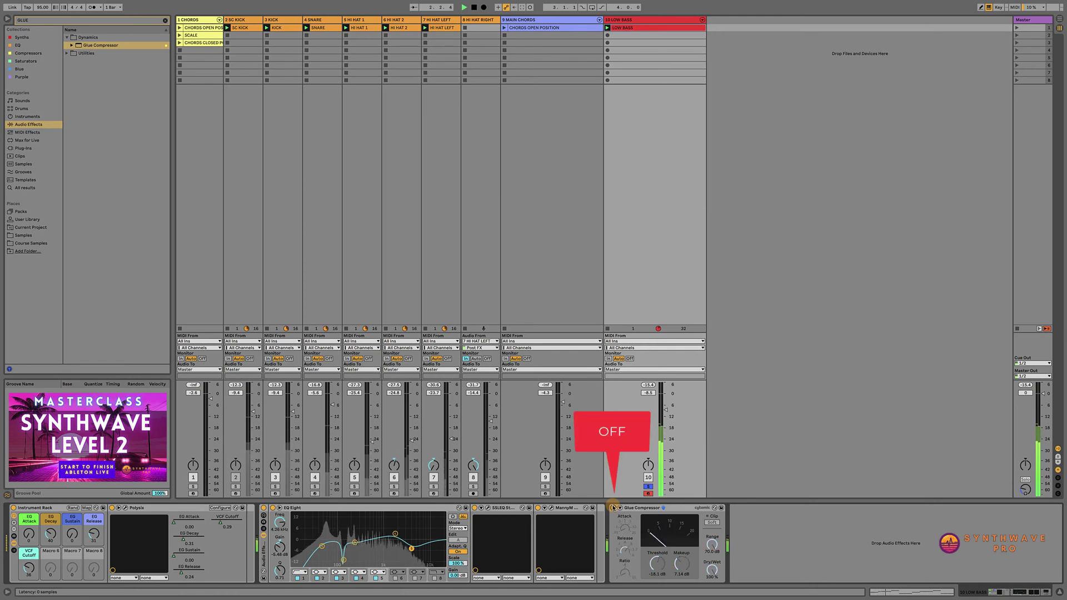
click(612, 508)
drag(657, 563, 681, 559)
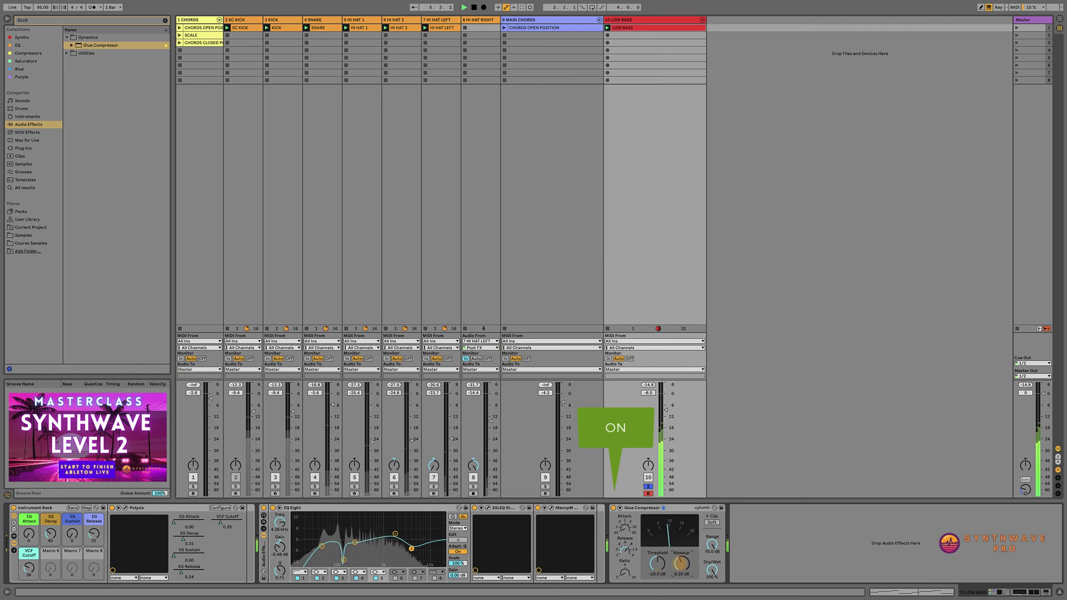
click(613, 508)
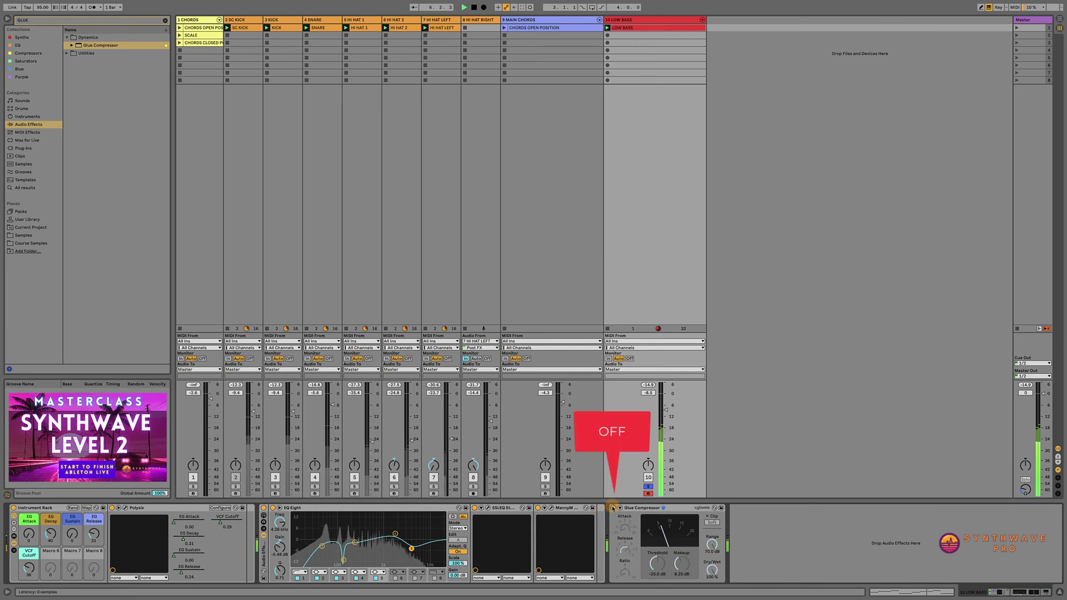
click(614, 508)
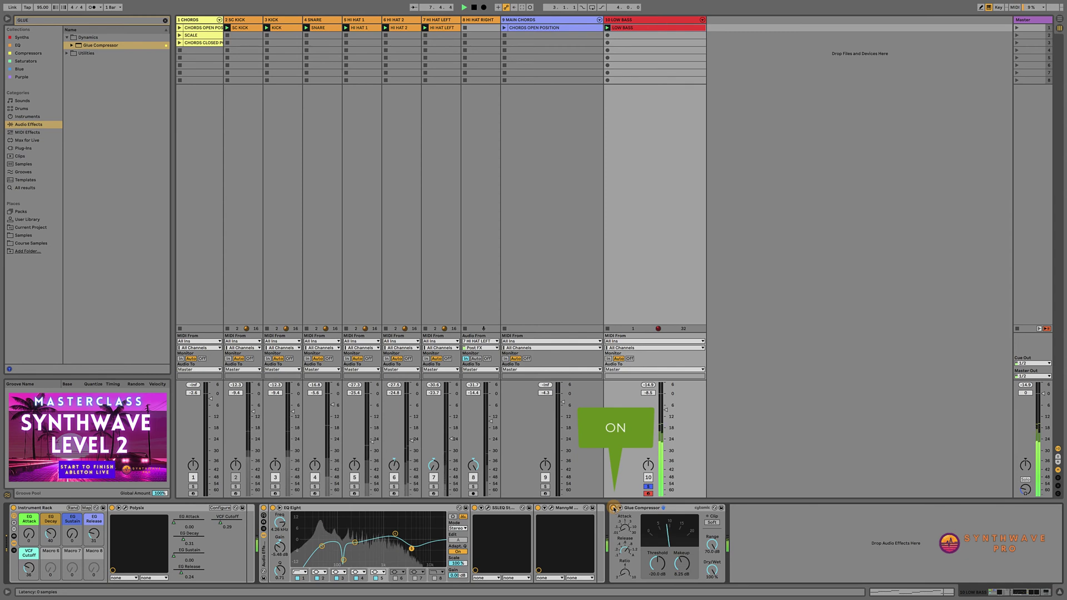
key(space)
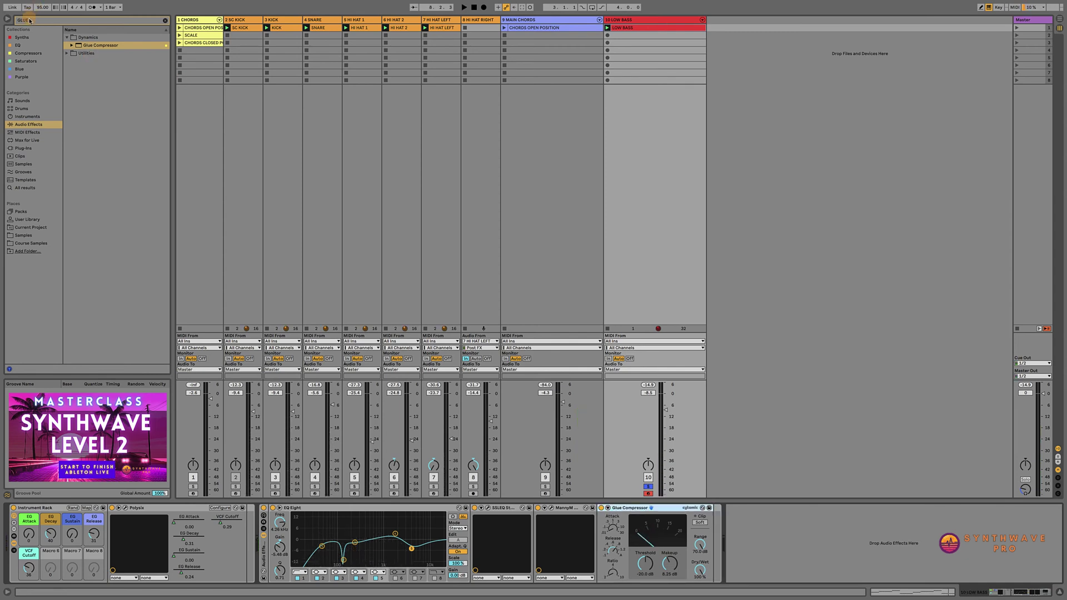
Find Chorus-Ensemble among the audio effects and add it to the LOW BASS track after Glue Compressor.
double_click(30, 21)
text(CHORUS)
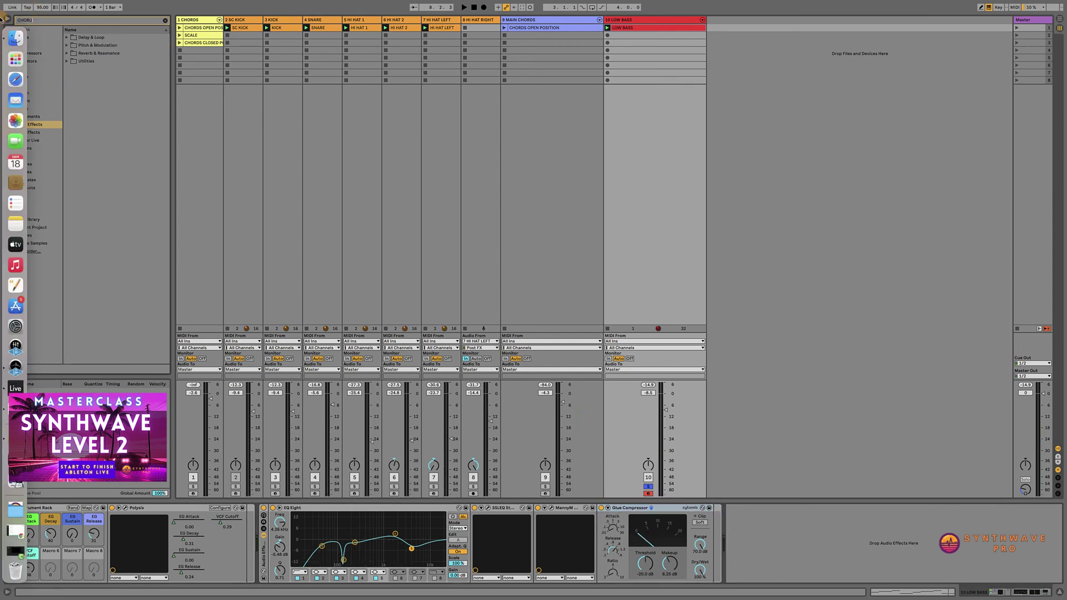
click(66, 38)
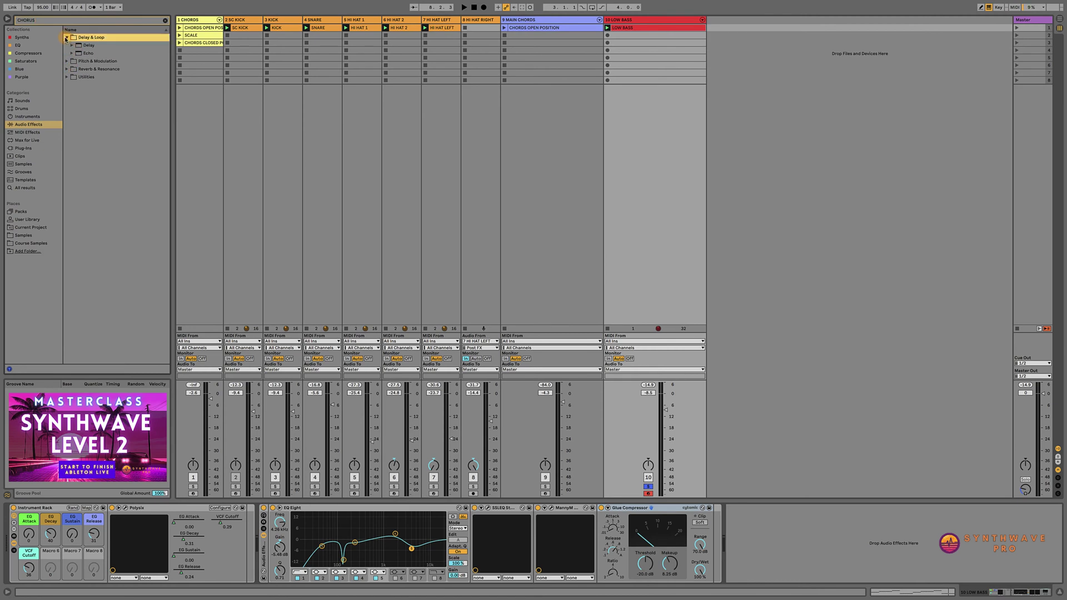
click(67, 61)
click(84, 53)
click(81, 46)
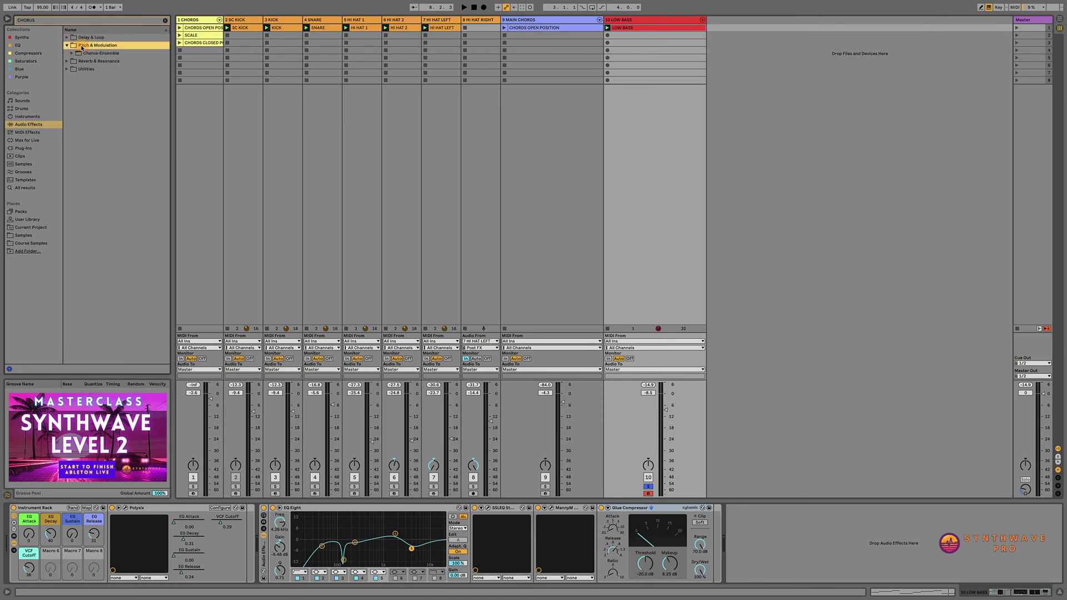
drag(85, 51, 724, 545)
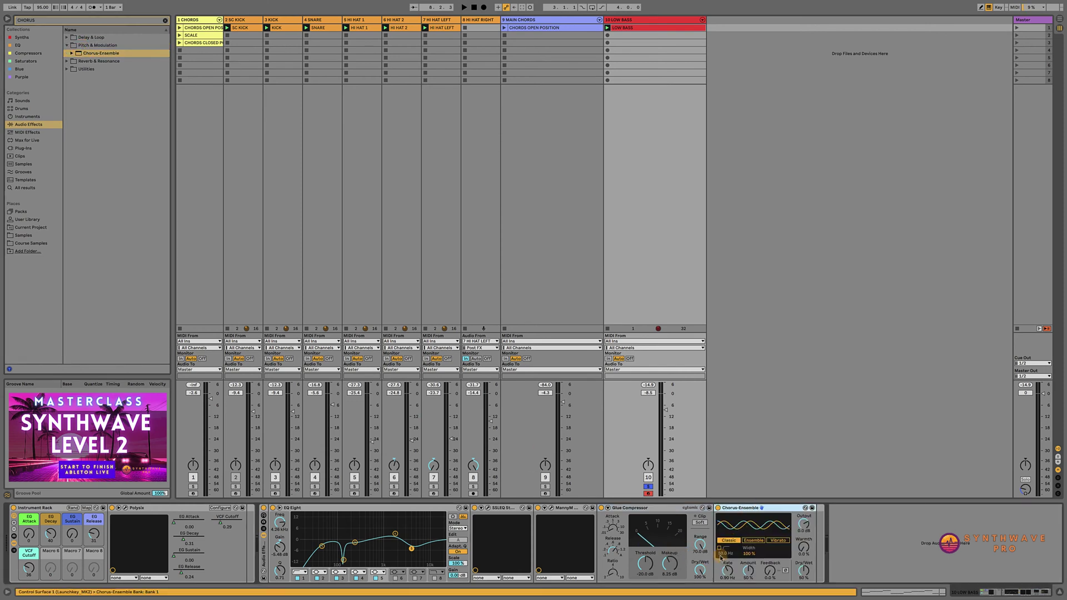
During playback, set Chorus-Ensemble's Dry/Wet to about 31%, enable its high-pass filter at about 103 Hz, and set Amount to about 30% and Rate to about 1.10 Hz.
key(space)
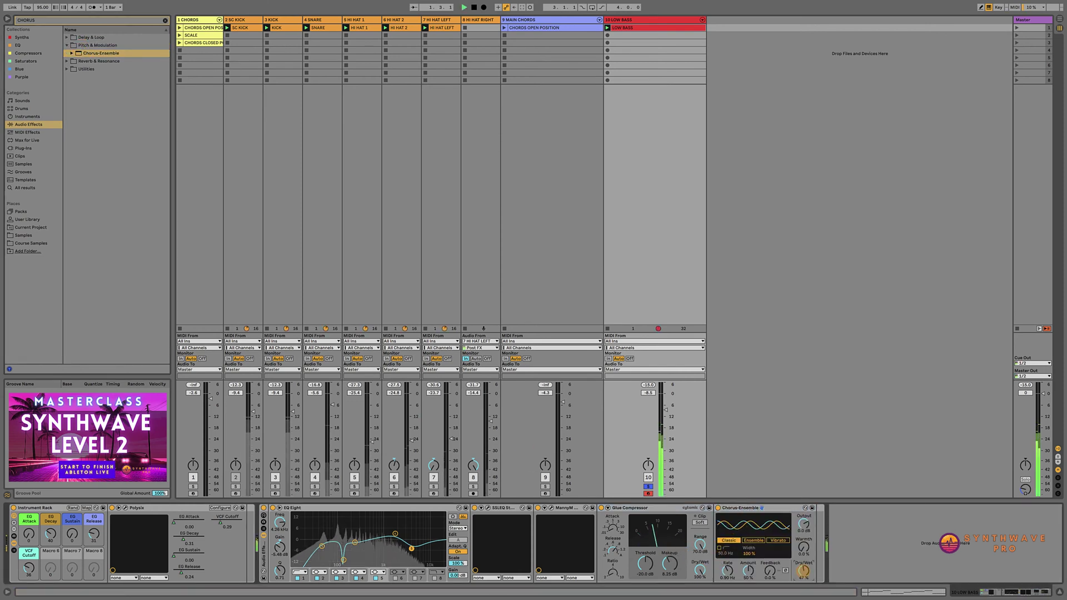
mouse_move(804, 571)
mouse_down()
mouse_move(804, 543)
mouse_move(803, 585)
mouse_up()
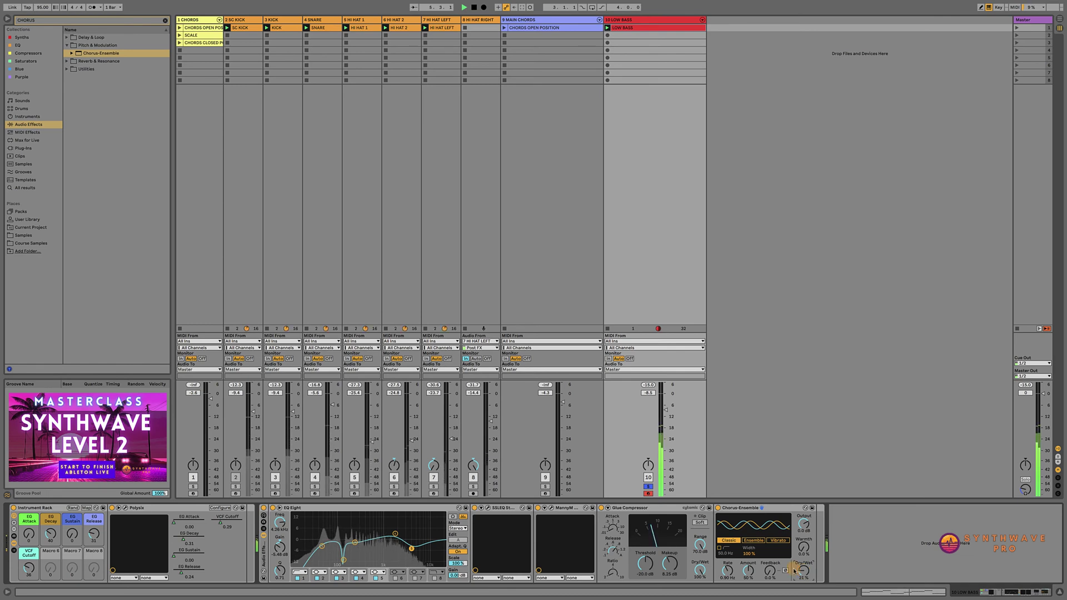
click(720, 548)
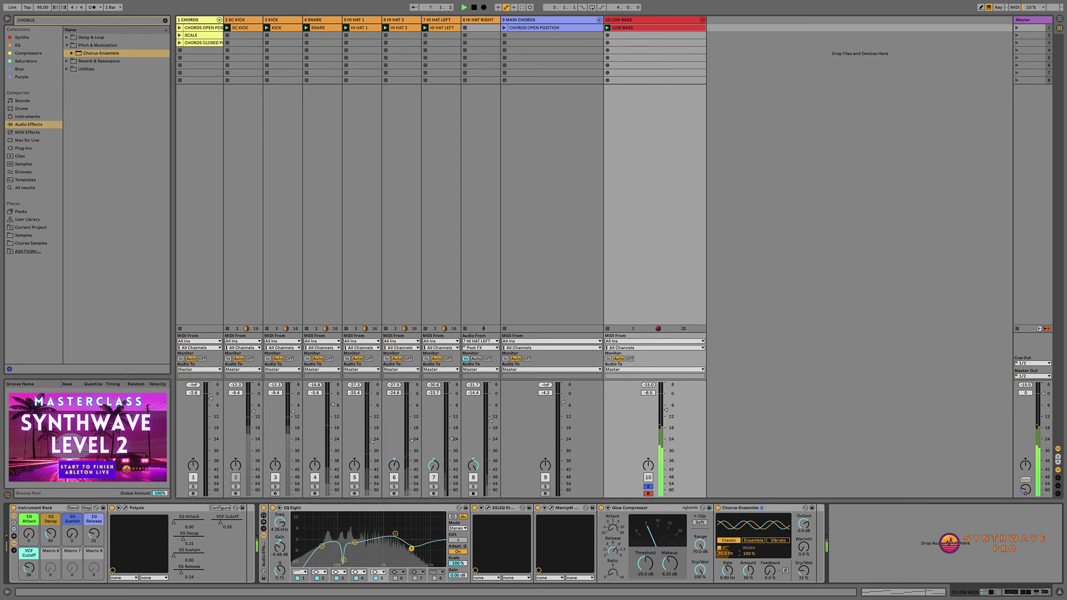
drag(725, 553, 725, 551)
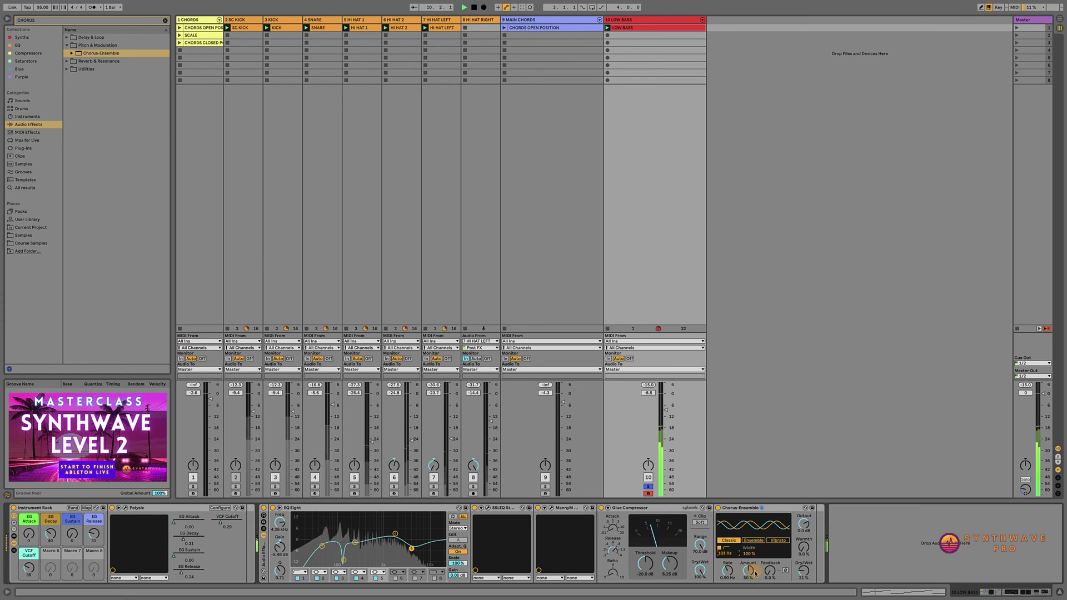
mouse_move(749, 570)
mouse_down()
mouse_move(749, 549)
mouse_move(748, 586)
mouse_up()
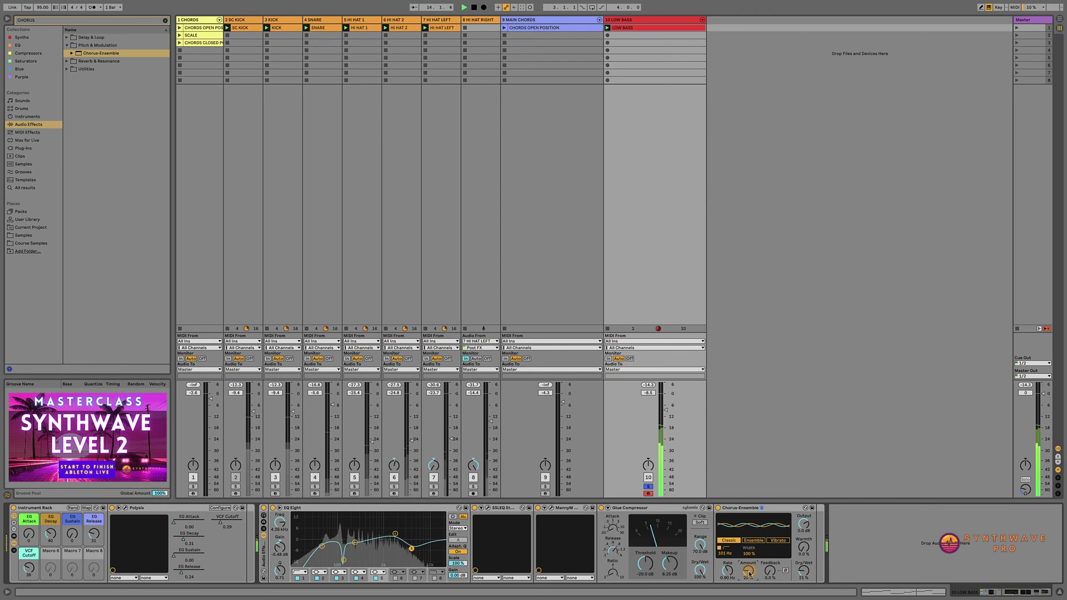
drag(729, 572, 729, 569)
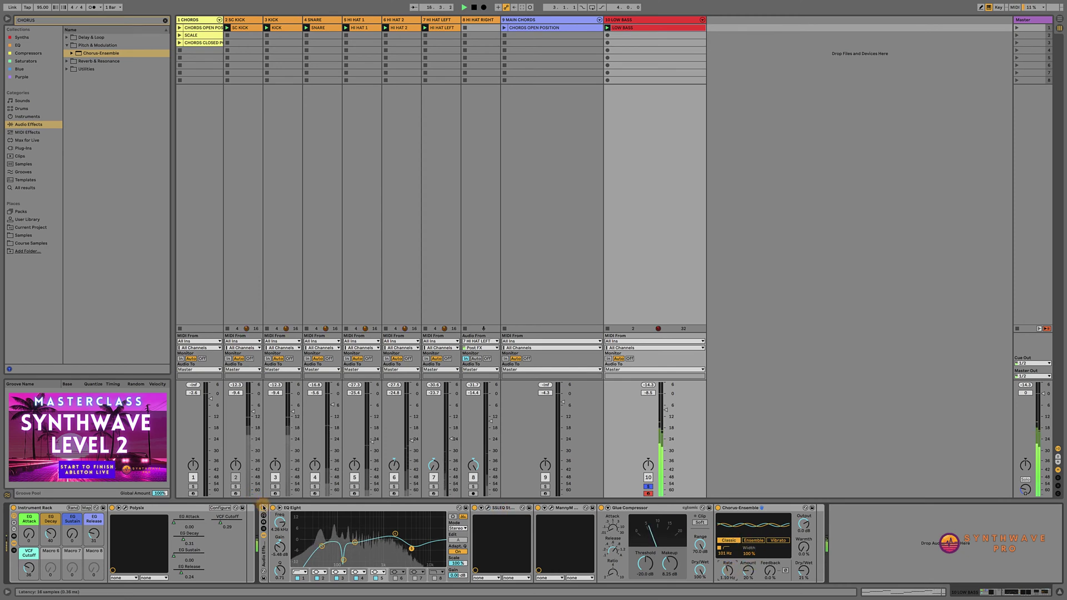
Compare the bass with the whole audio effect rack off and on during playback, leaving the rack enabled.
click(263, 508)
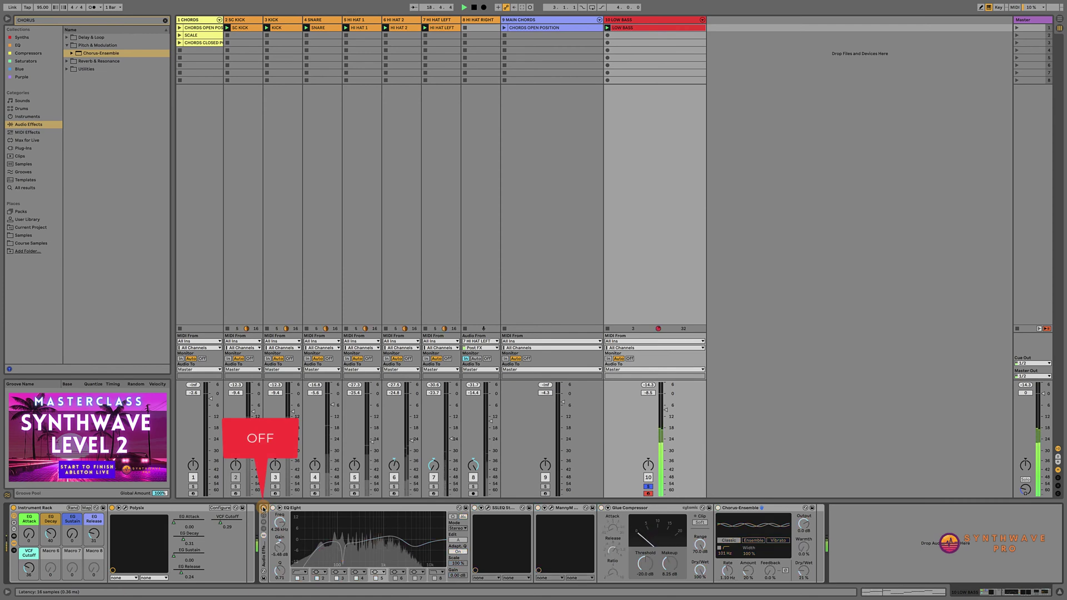
click(263, 508)
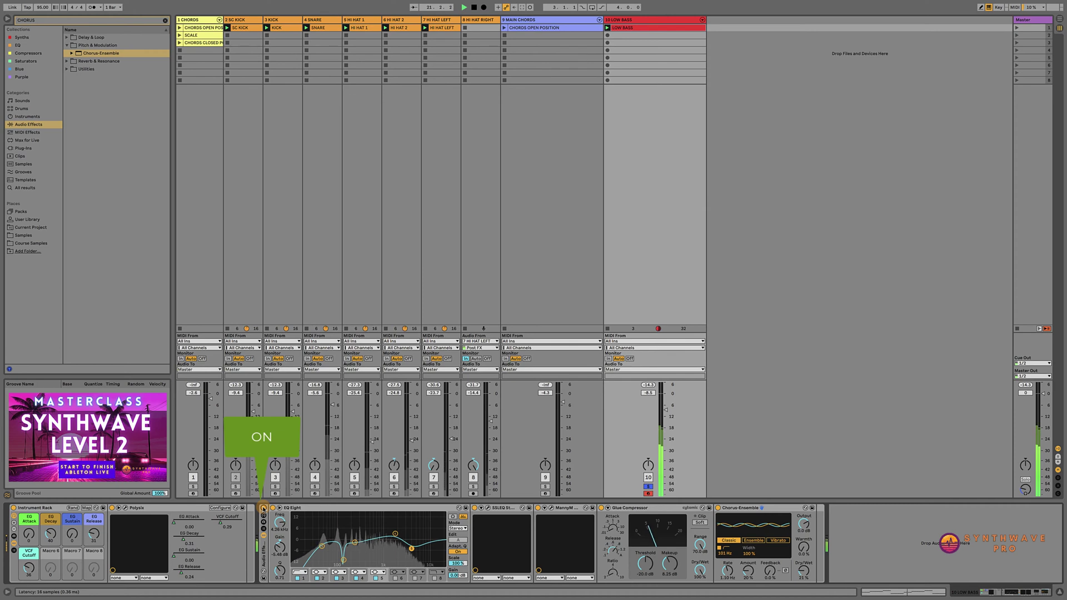
key(space)
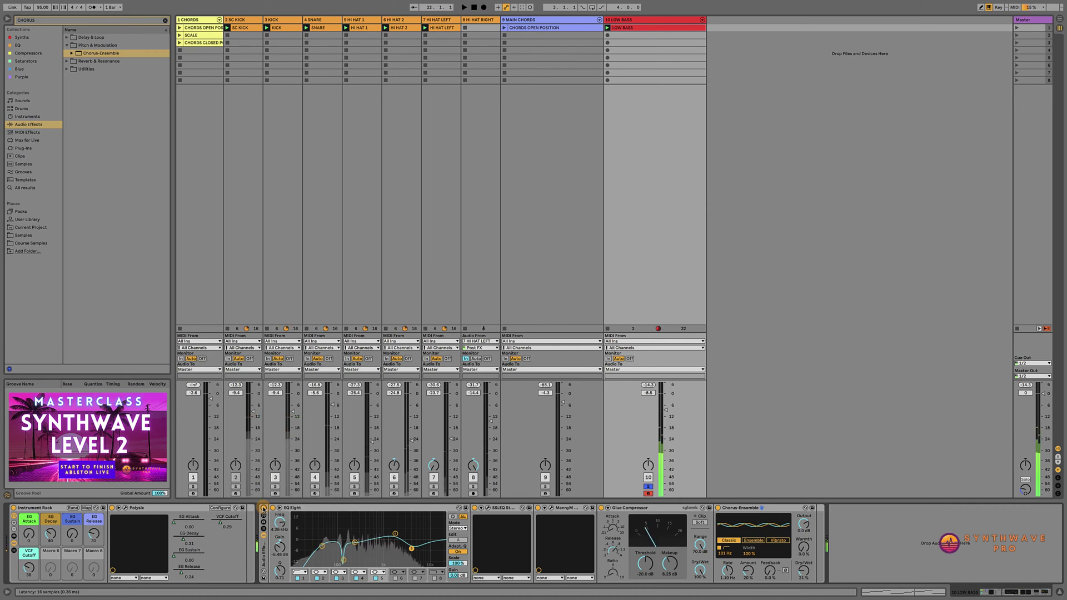
key(space)
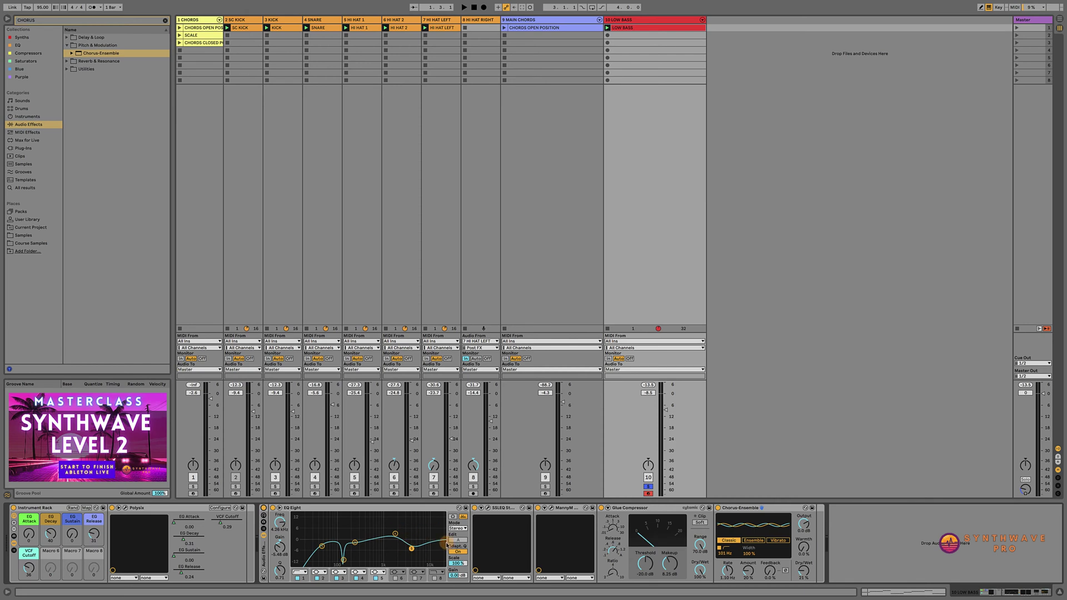
Search the plug-ins for J37 and add the VST3 J37 Stereo to the LOW BASS track after Chorus-Ensemble.
drag(55, 20, 1, 17)
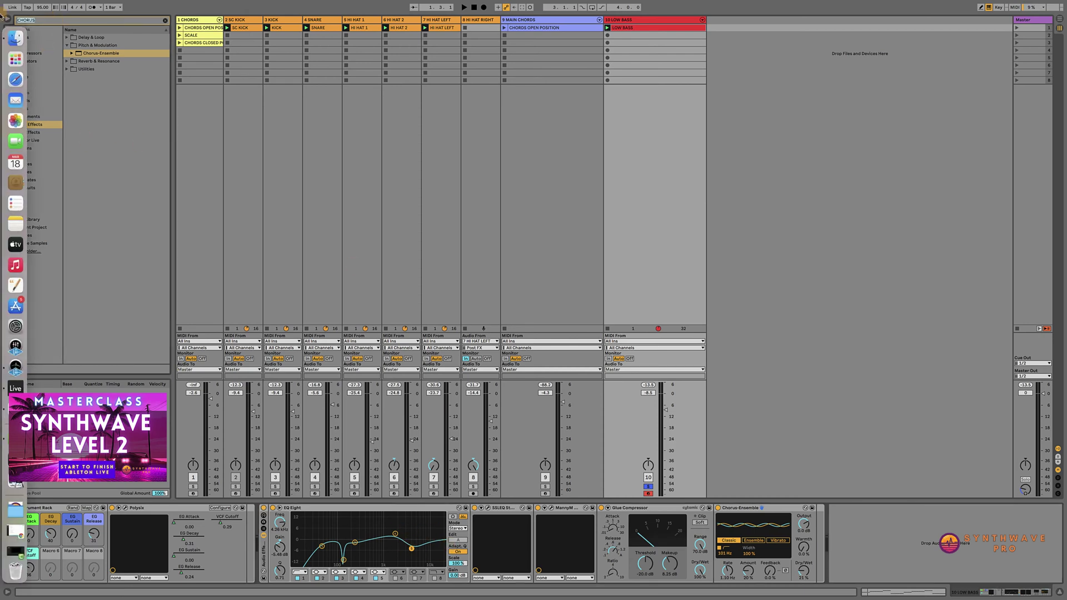
text(J37)
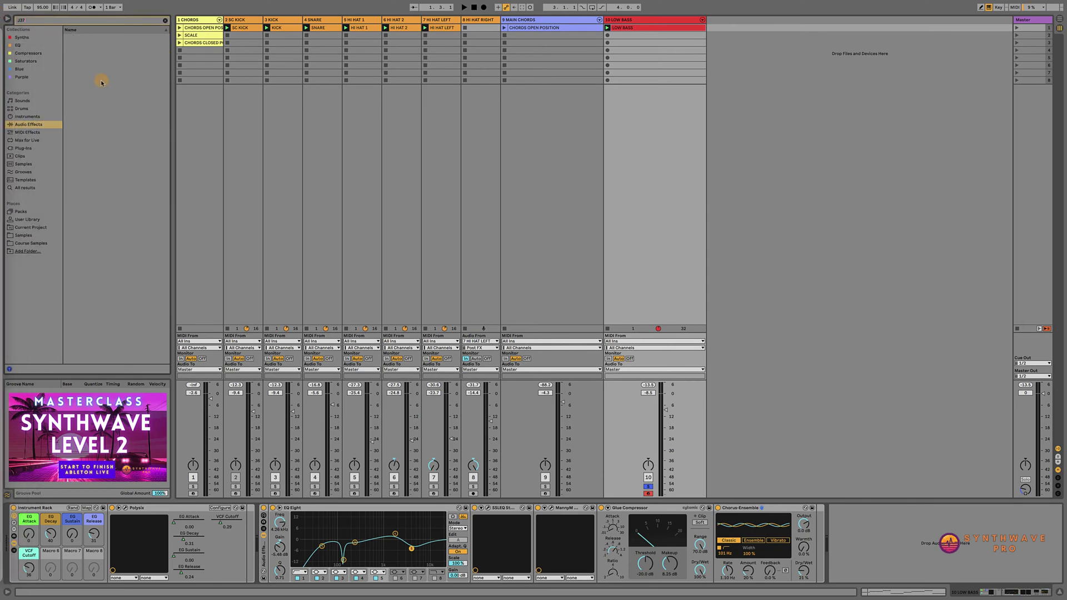
click(23, 148)
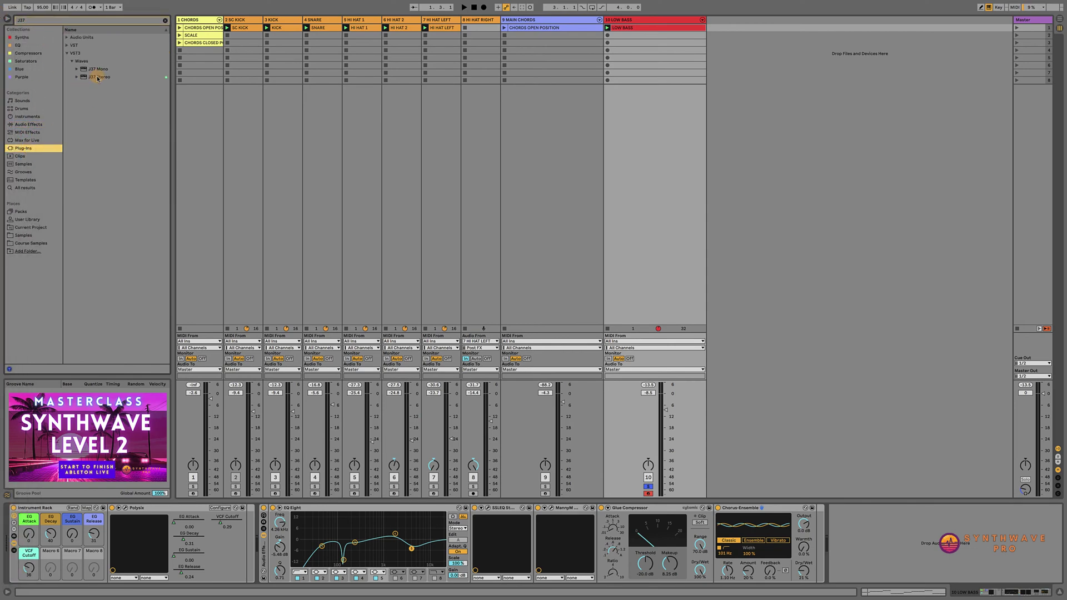
drag(98, 77, 915, 530)
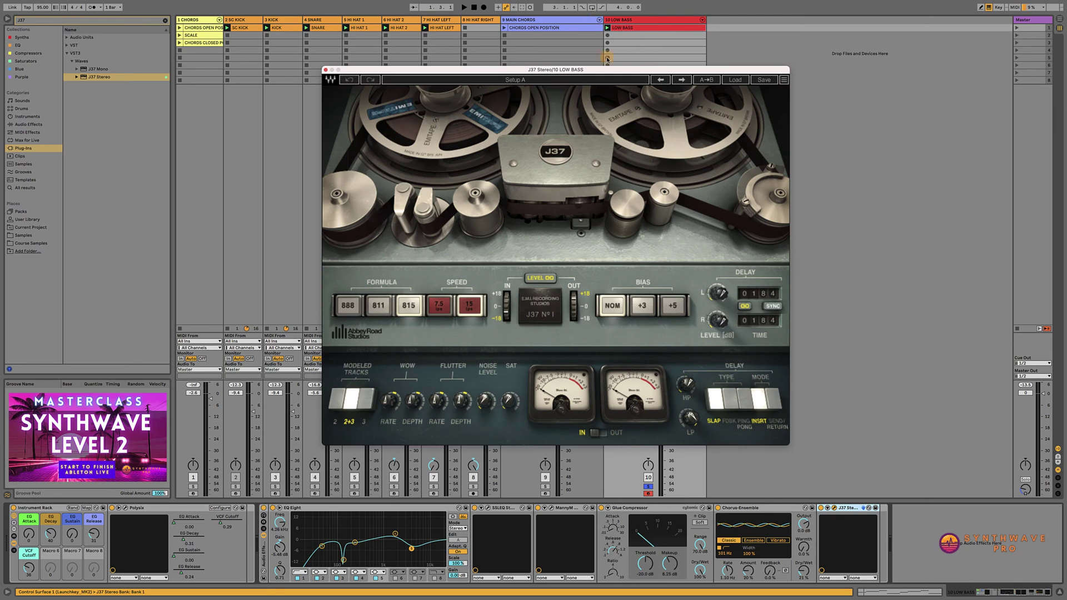
drag(613, 69, 638, 68)
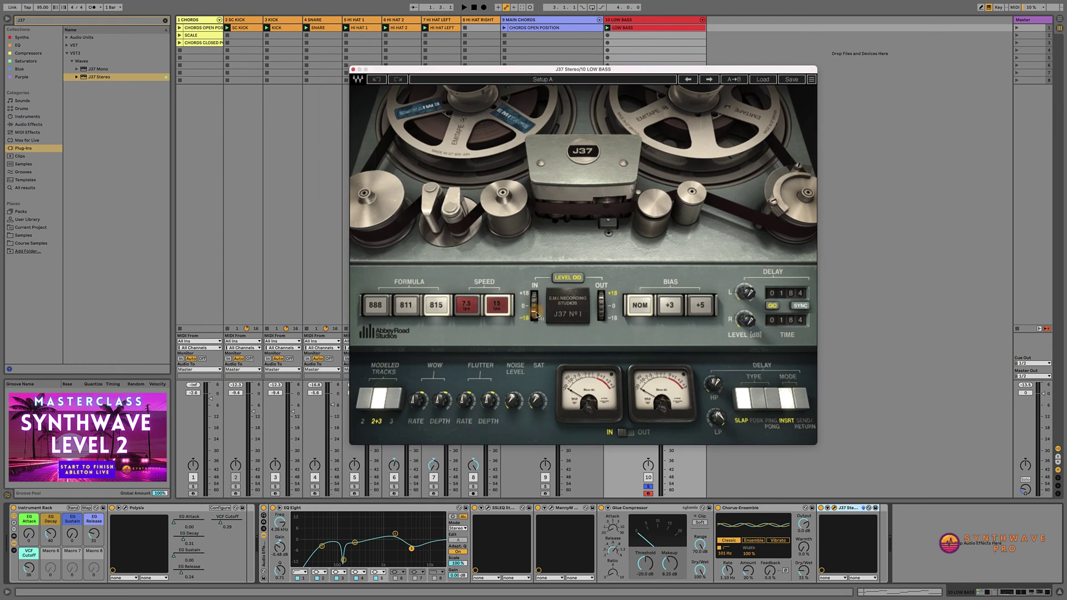
Adjust the J37's input level during playback and move its window clear of the LOW BASS track.
key(space)
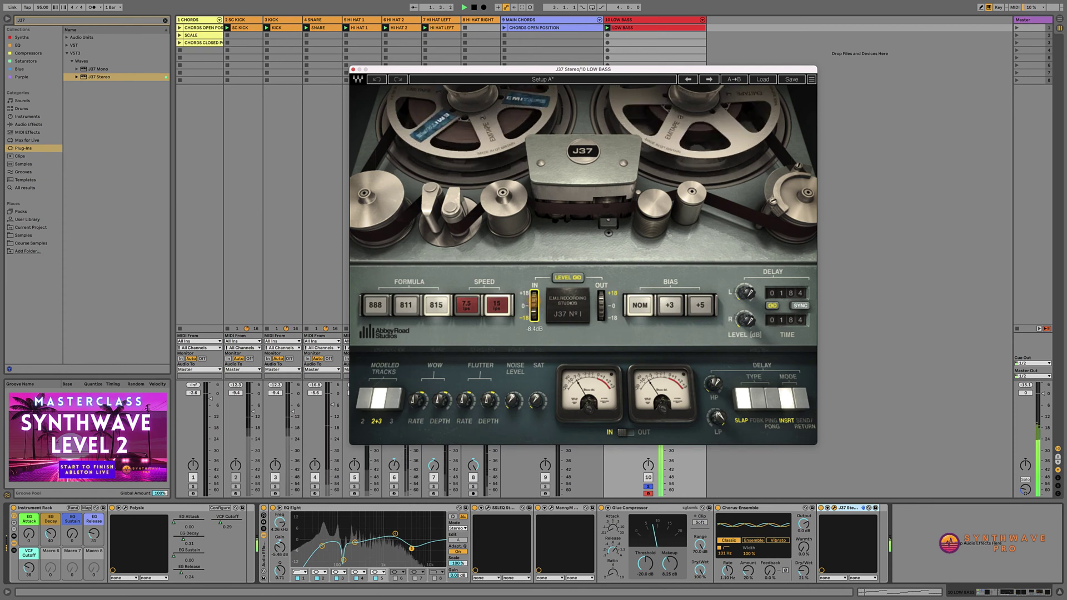
drag(535, 309, 585, 71)
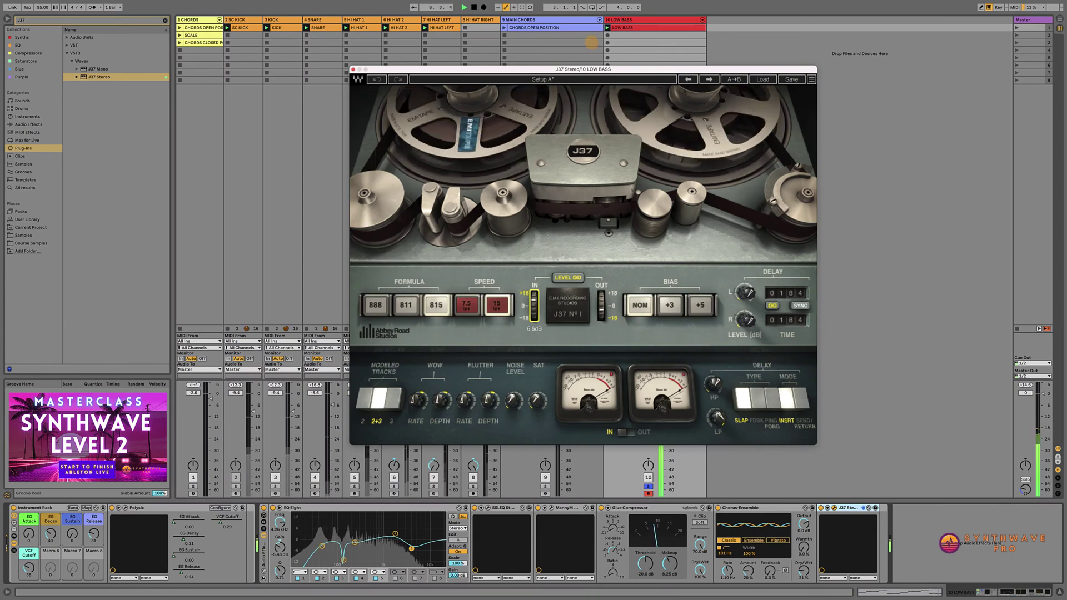
drag(592, 41, 597, 19)
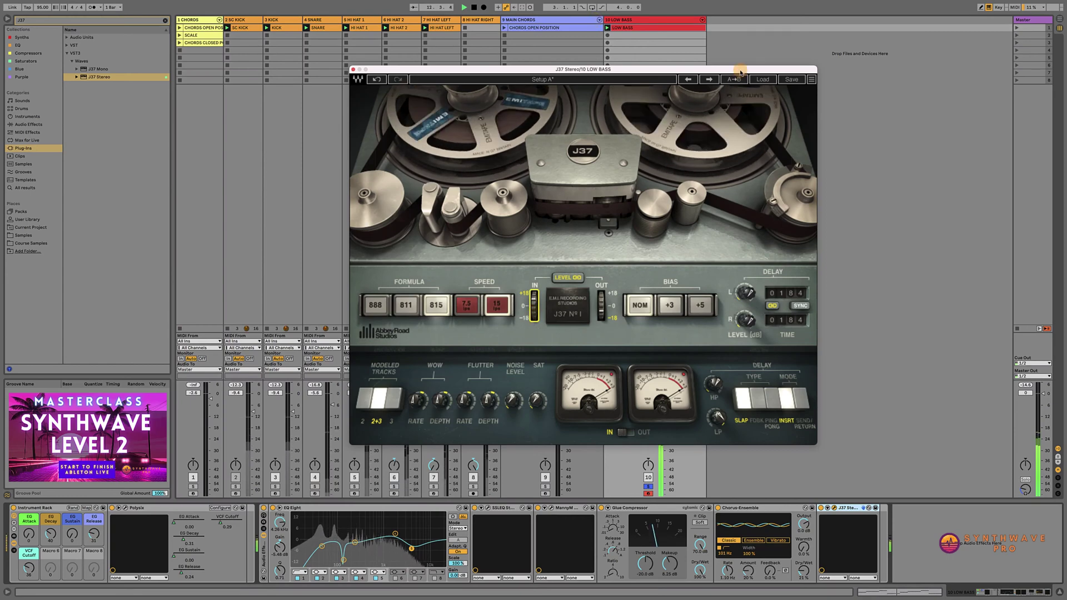
drag(751, 66, 528, 50)
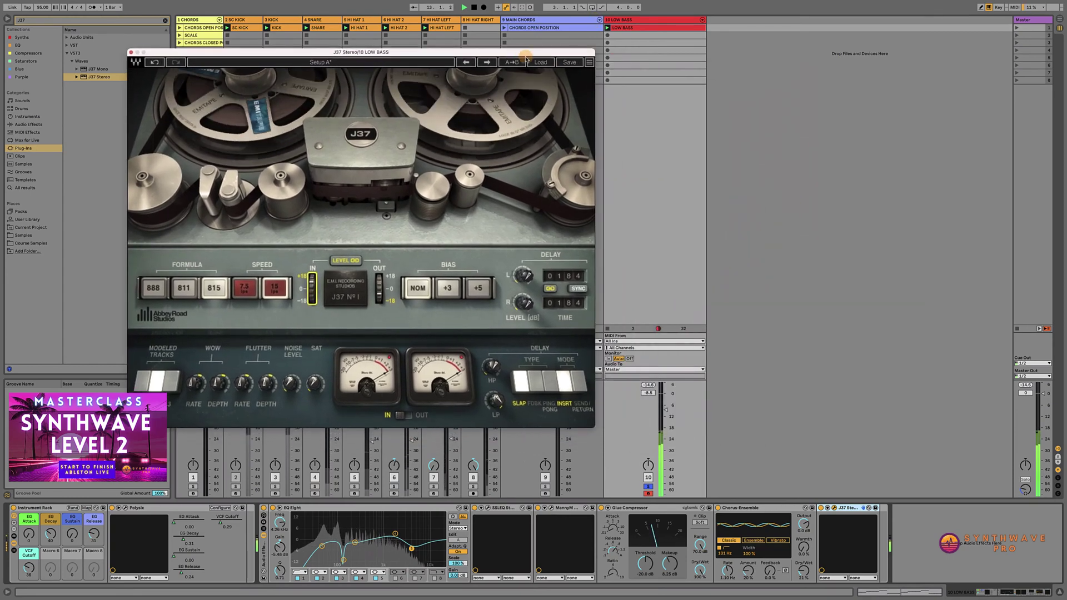
Unsolo LOW BASS, reset its peak level display, and launch the CHORDS OPEN POSITION clip on the MAIN CHORDS track to hear everything together.
click(648, 385)
click(648, 487)
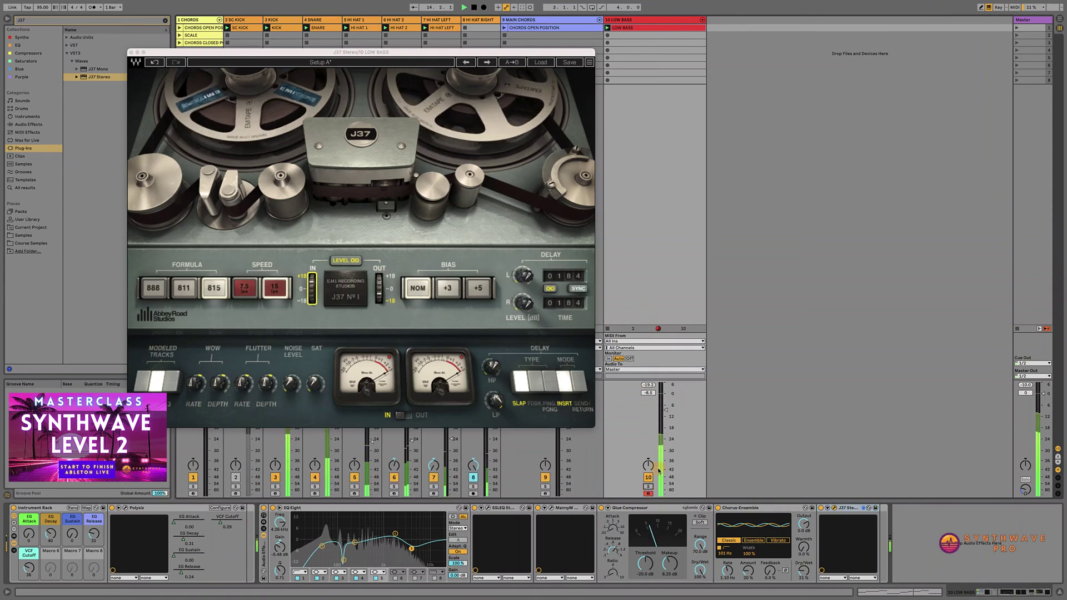
click(648, 385)
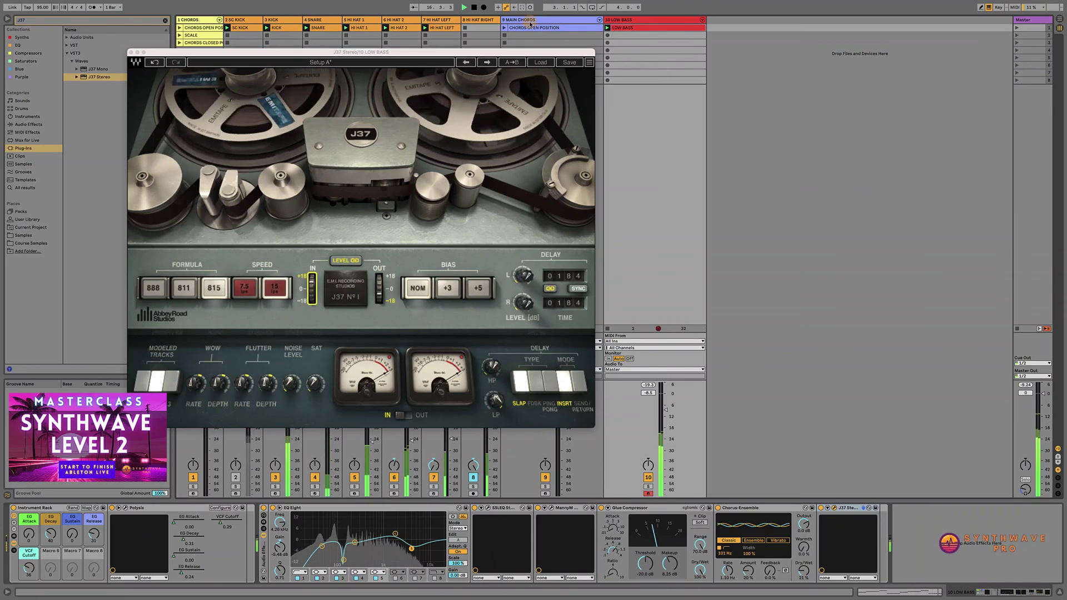
click(509, 29)
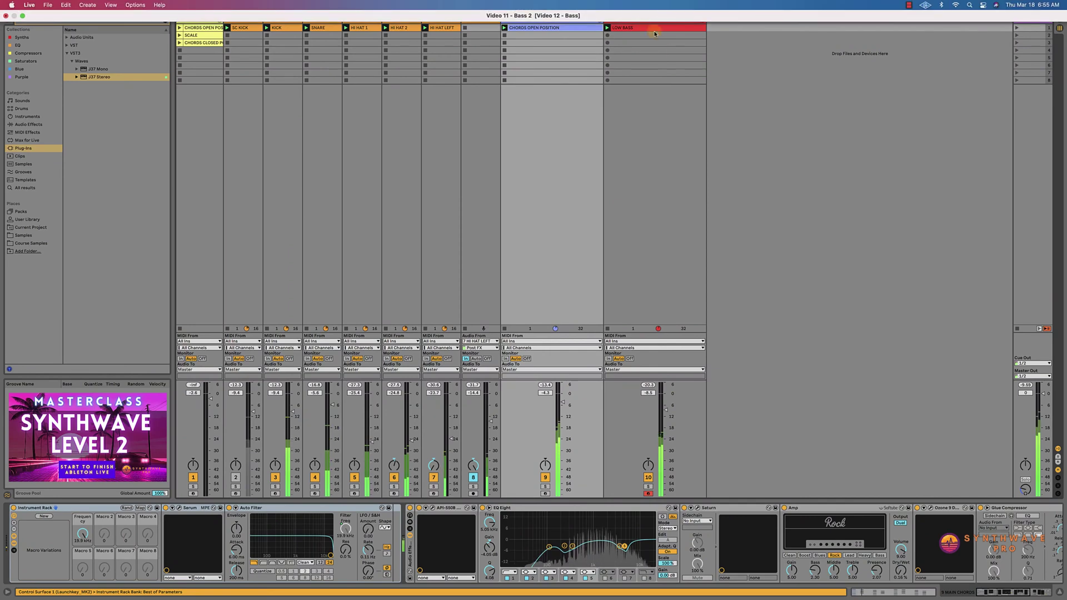
Return to the LOW BASS track's J37 and set its Bias to +5.
click(701, 116)
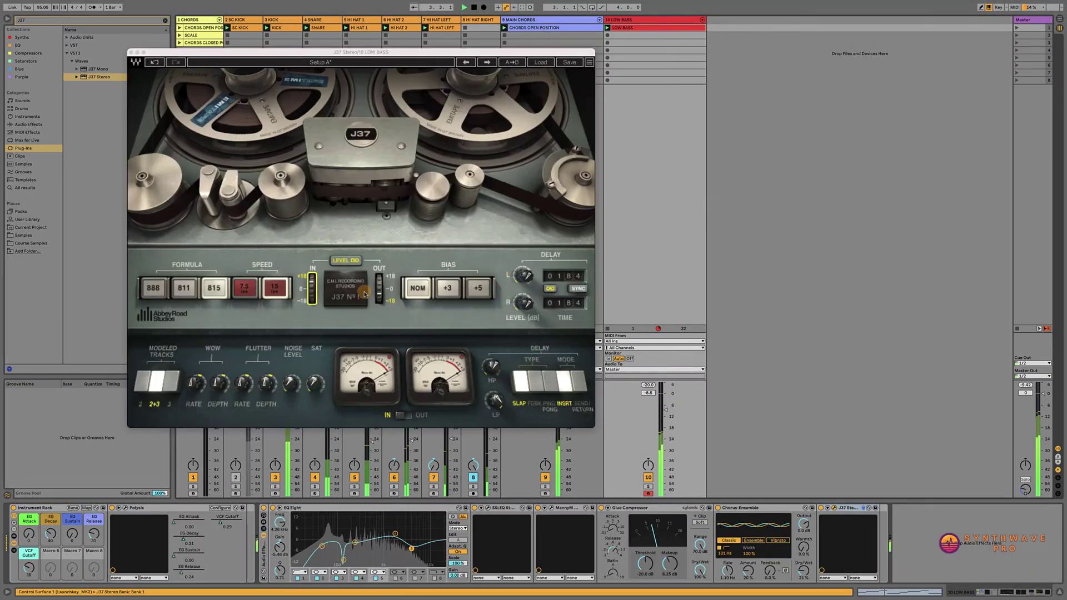
click(480, 289)
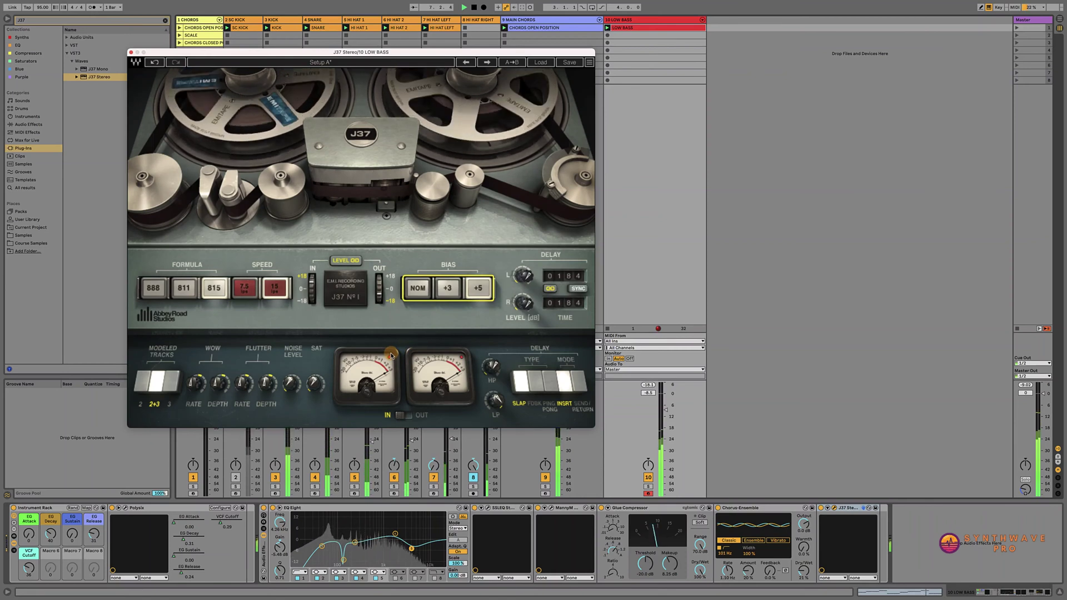
Compare LOW BASS in the full mix with the J37 switched off and on, restarting playback and leaving the device on.
click(821, 508)
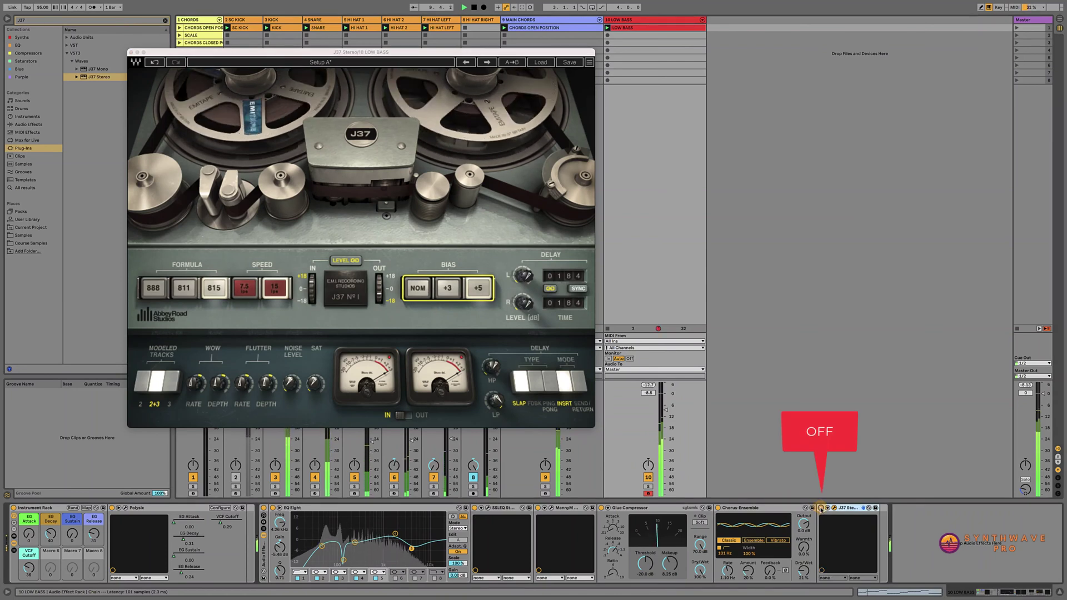
click(821, 508)
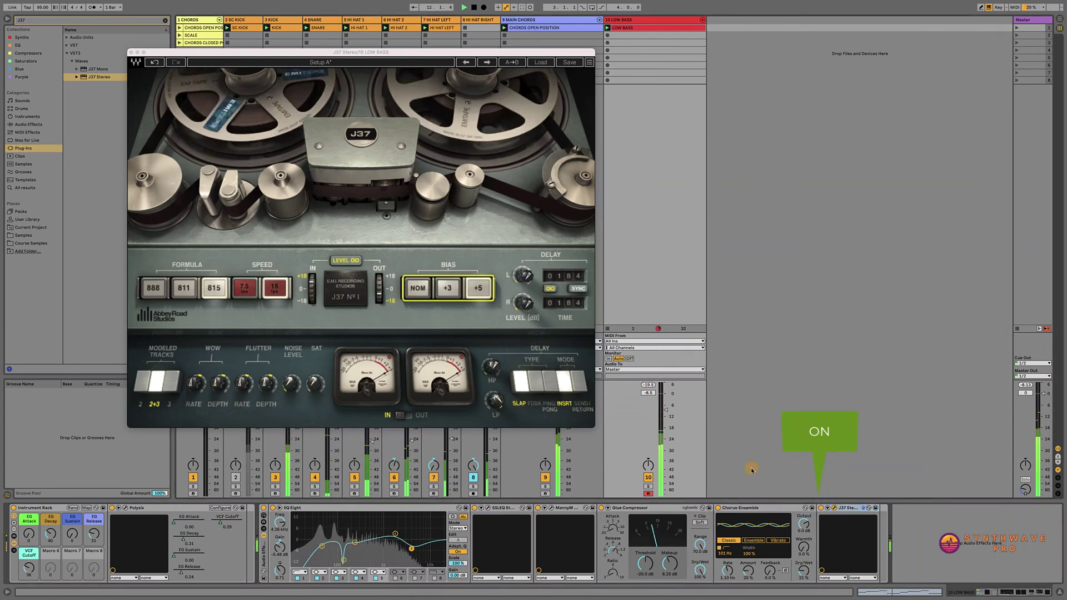
click(821, 508)
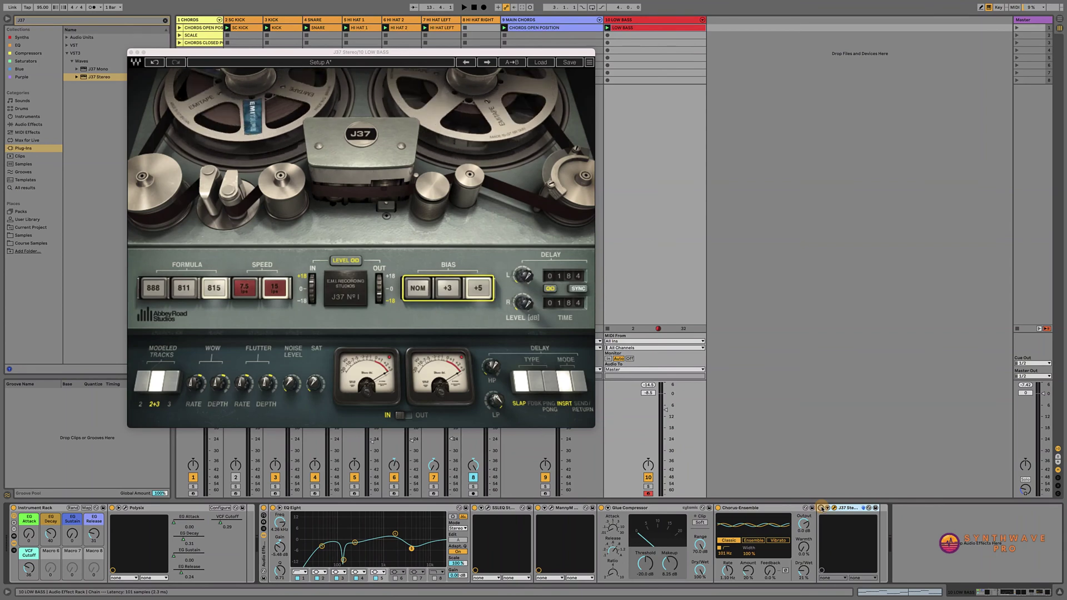
click(822, 508)
key(space)
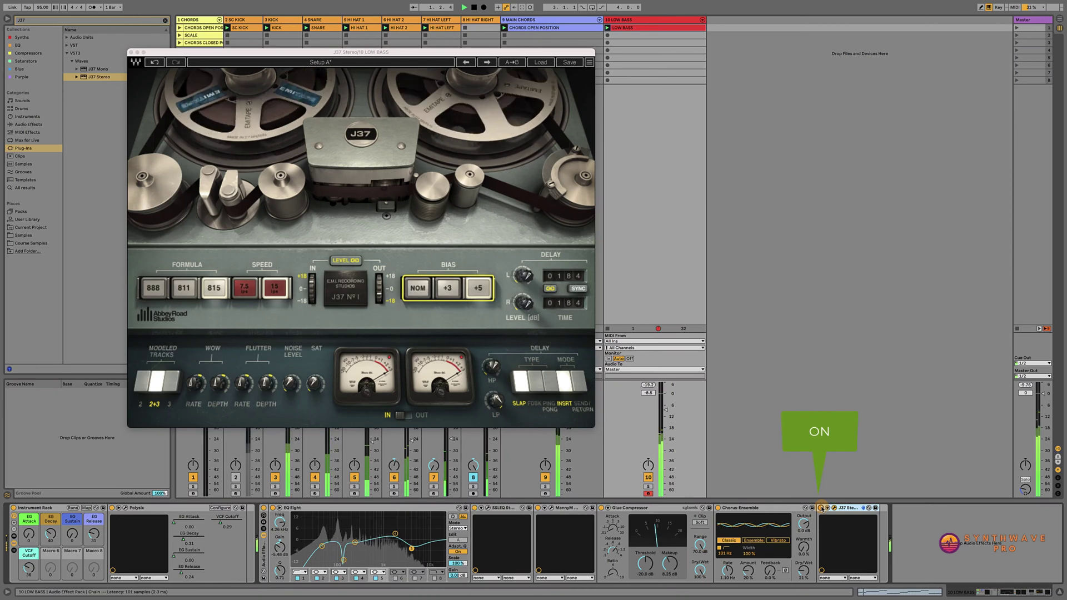
Solo LOW BASS and compare its sound with the J37 switched off and back on.
click(649, 486)
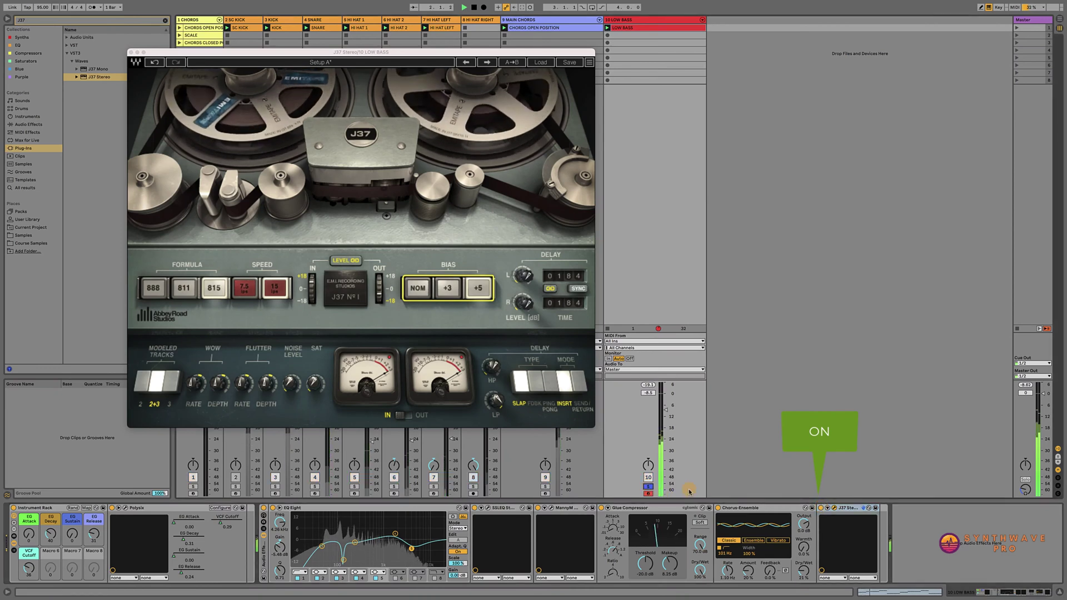
click(822, 508)
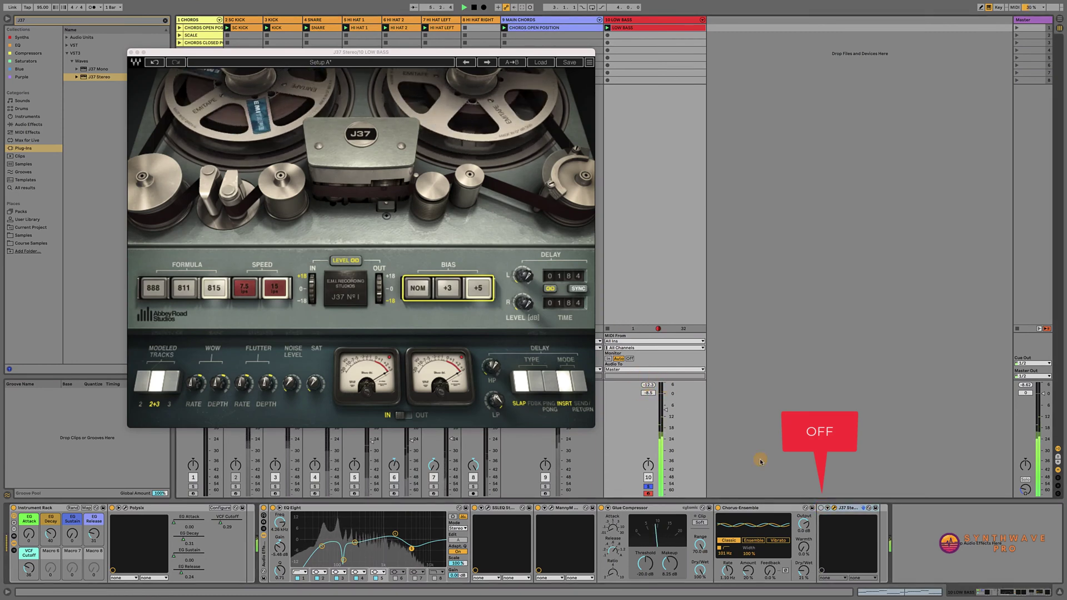
click(821, 508)
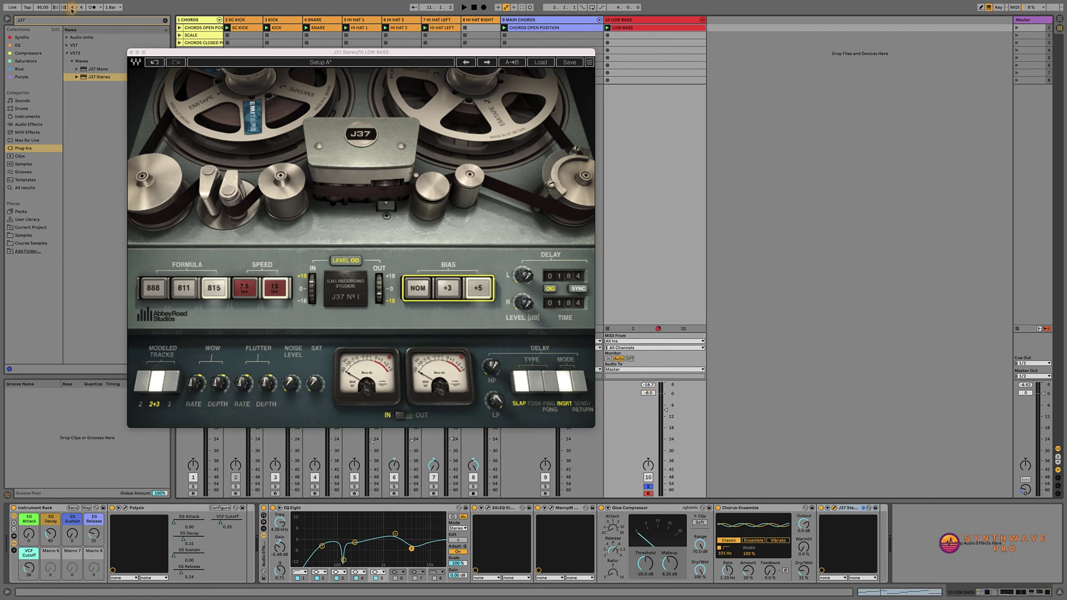
Close the J37 window, clear the browser search, and add Amp from the Saturators collection to the LOW BASS track.
click(131, 52)
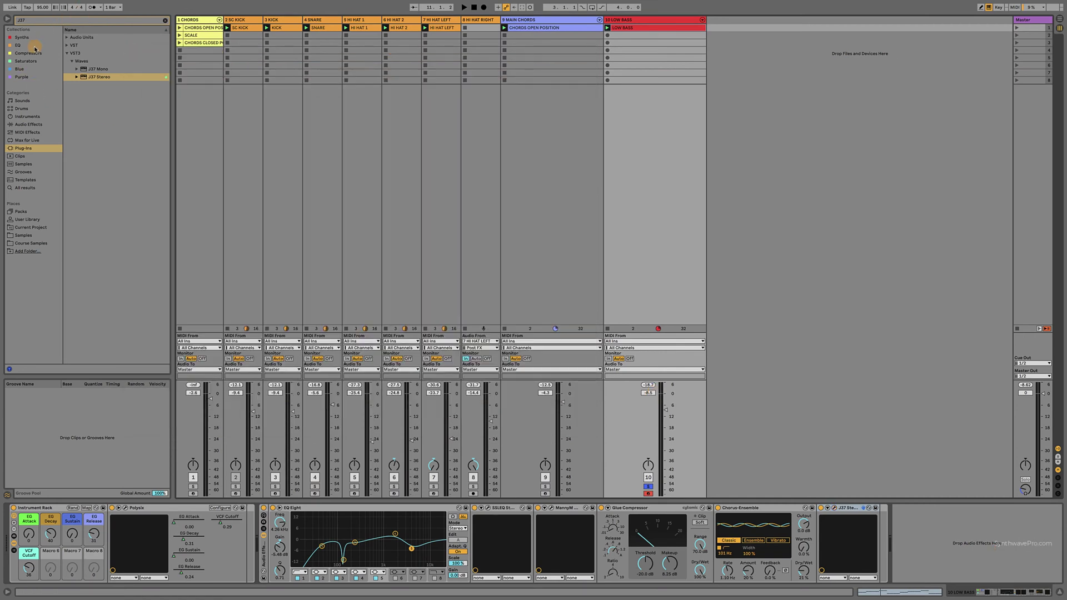
drag(33, 21, 5, 27)
key(BackSpace)
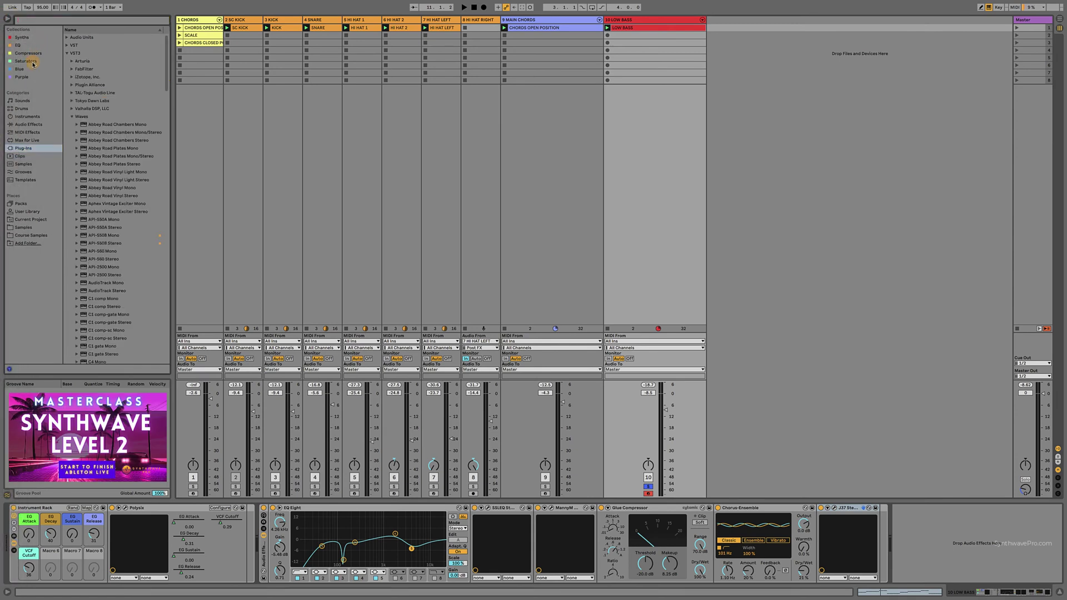
click(32, 61)
click(85, 37)
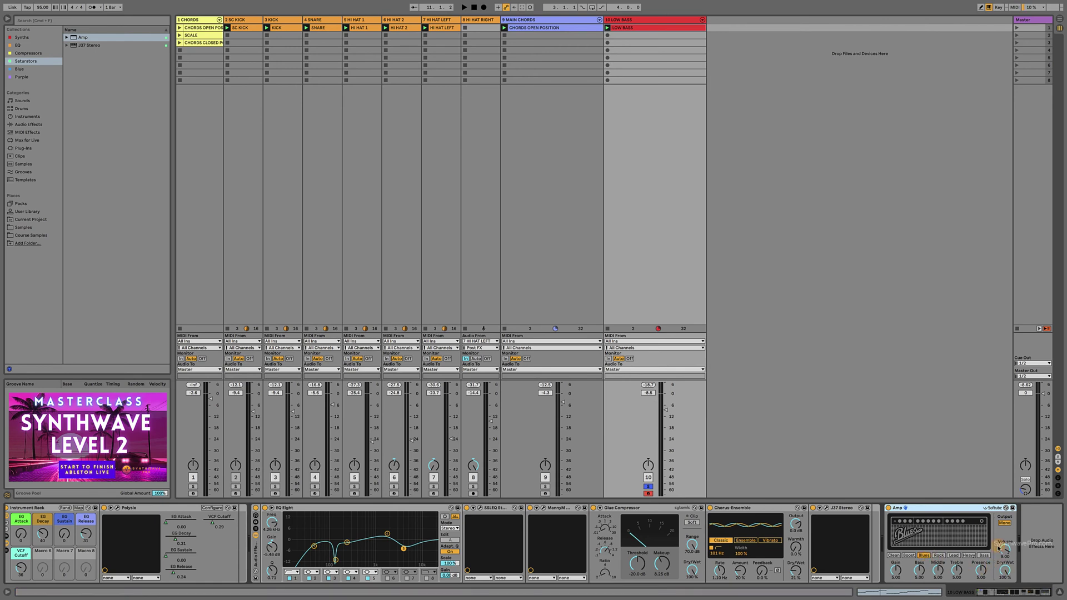
Set the Amp's Output to Dual, its Volume to about 4.9 and Dry/Wet to about 45%, and adjust Middle during playback.
drag(1005, 552, 1005, 558)
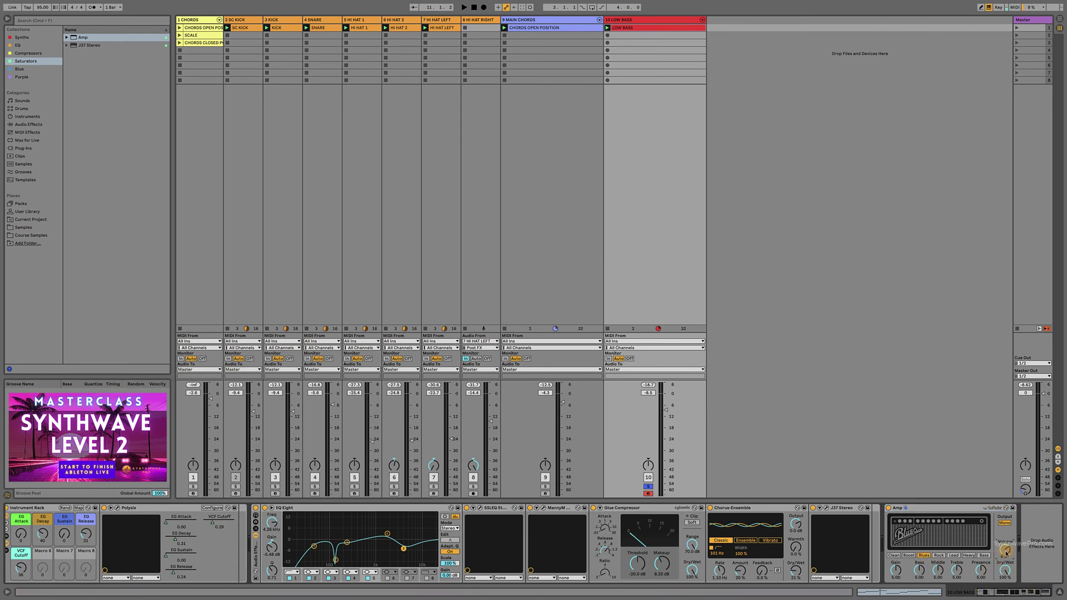
click(1005, 523)
drag(1007, 549, 1008, 562)
key(space)
mouse_move(1006, 570)
mouse_down()
mouse_move(1006, 557)
mouse_move(1006, 567)
mouse_up()
drag(1005, 548, 1005, 566)
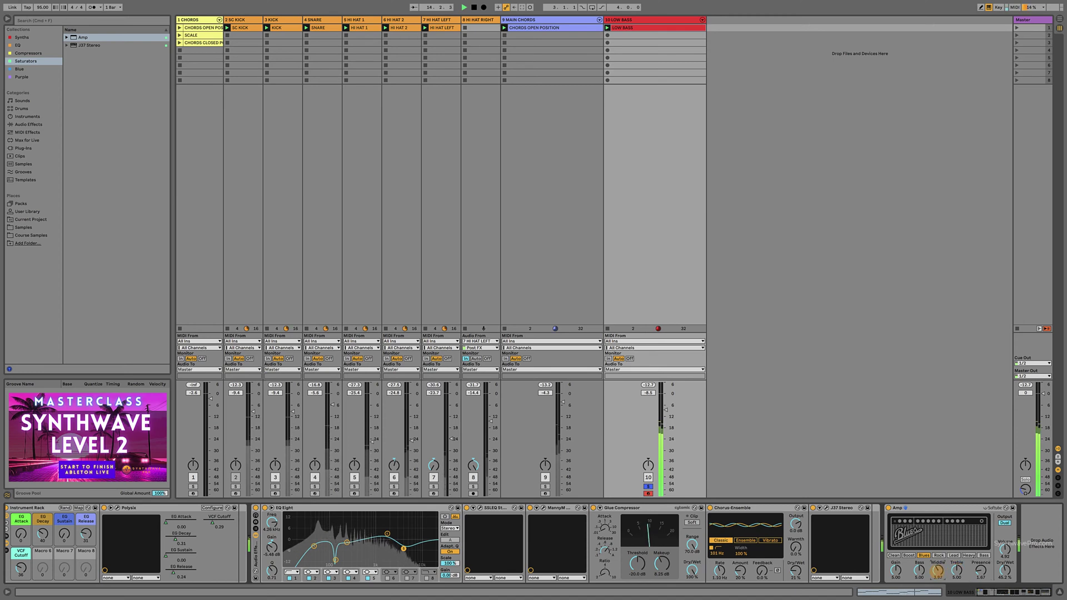
drag(937, 571, 937, 572)
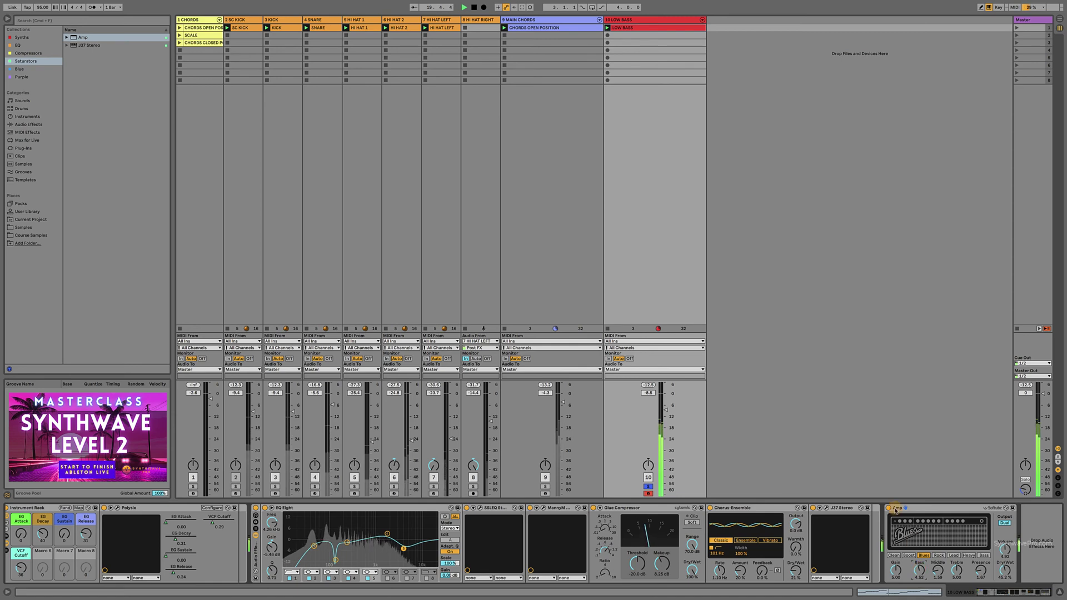
Unsolo LOW BASS, move Amp into the effect group after J37, and lower the track volume to about -10.3 dB.
click(648, 487)
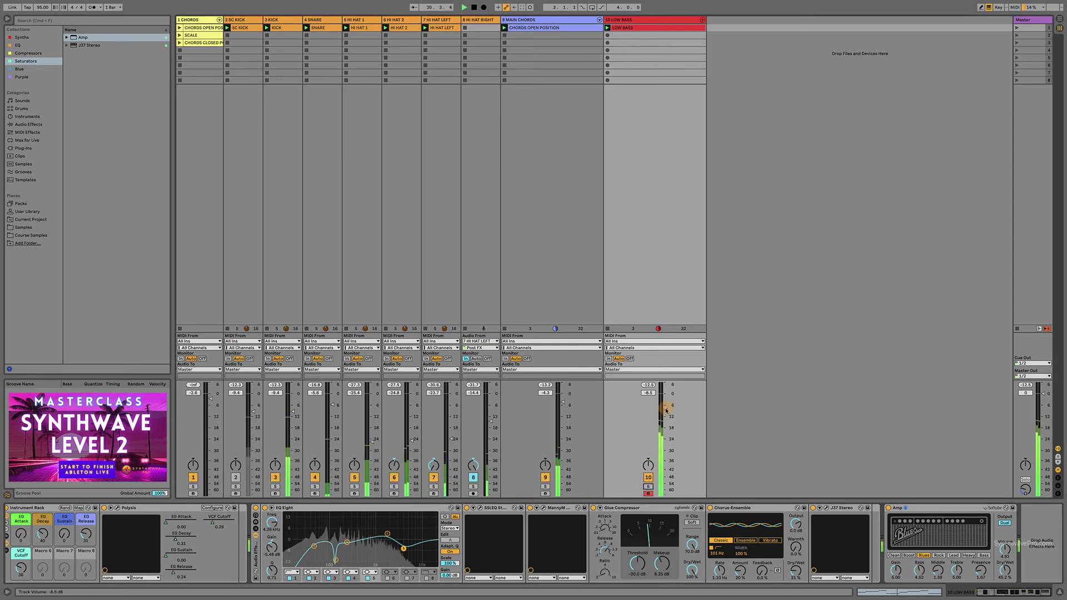
drag(665, 410, 665, 412)
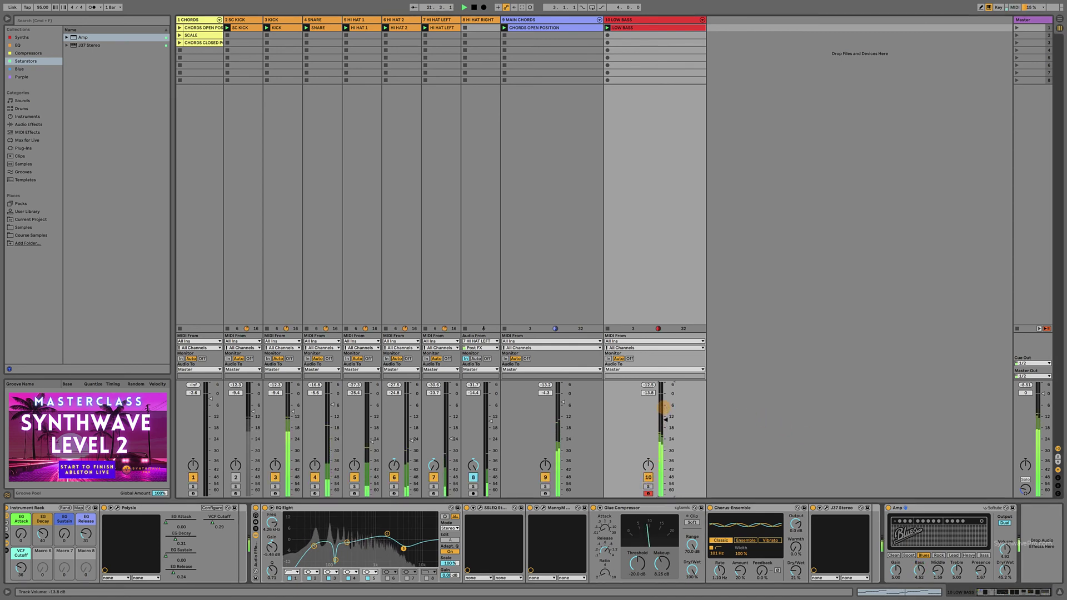
drag(664, 407, 664, 407)
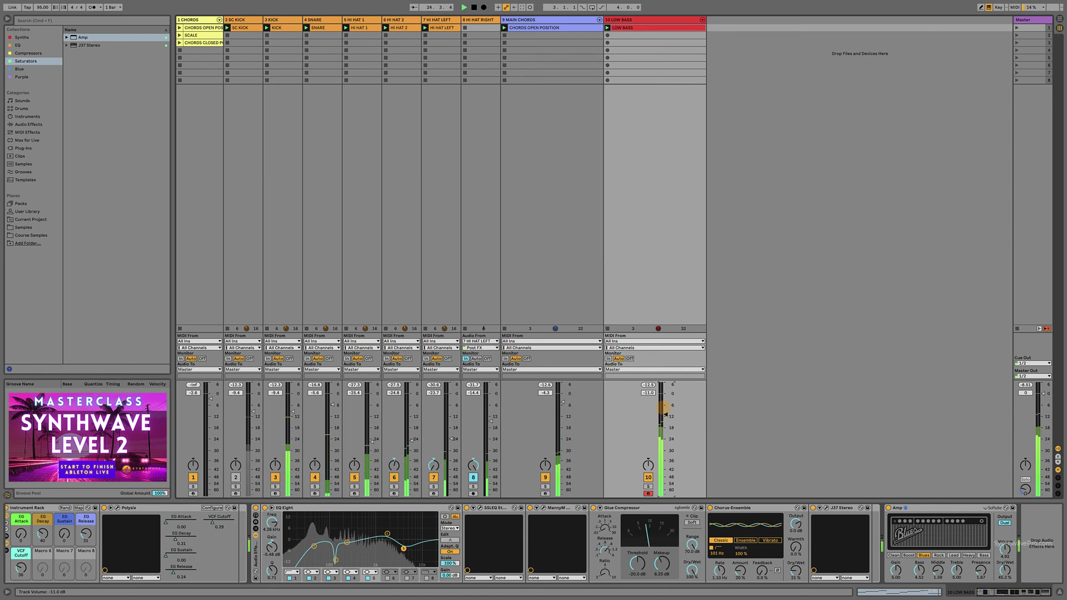
drag(918, 509, 872, 515)
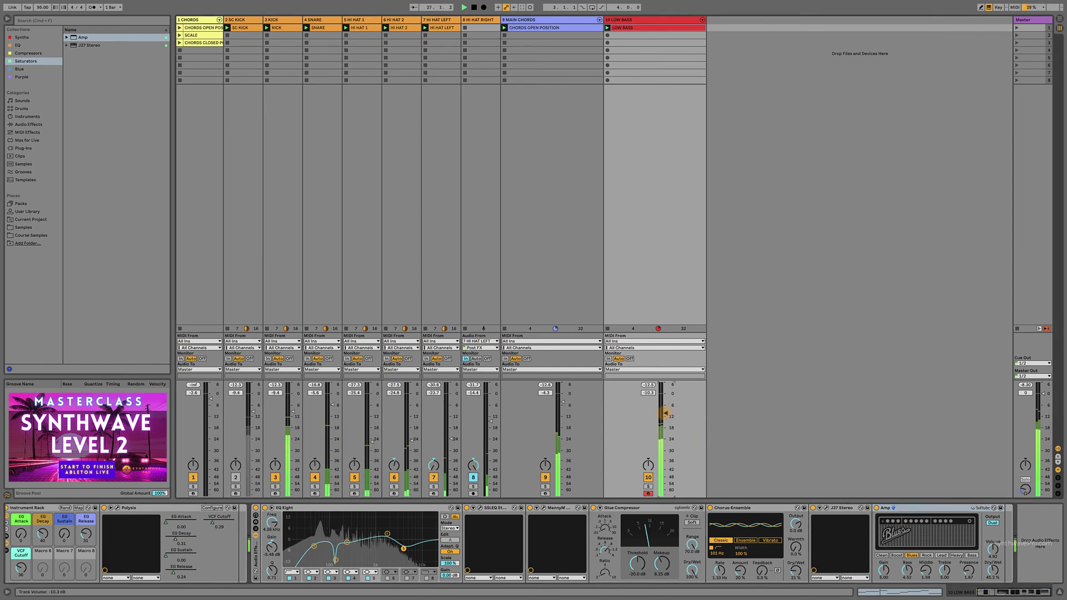
drag(667, 416, 665, 414)
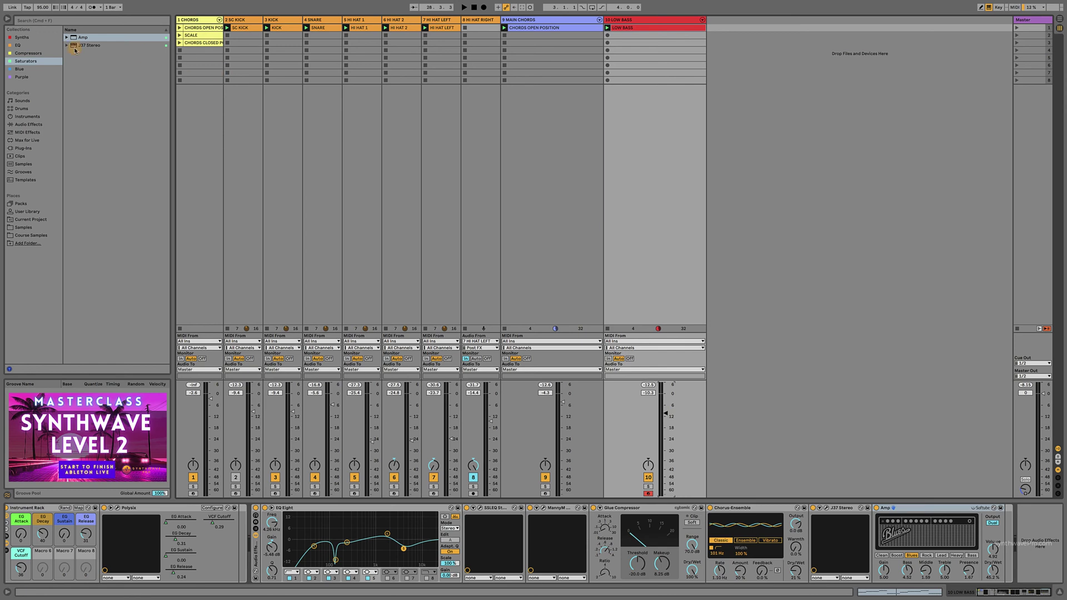
Add an EQ Eight from the EQ collection and move it into the effect group after Amp.
click(26, 46)
double_click(96, 37)
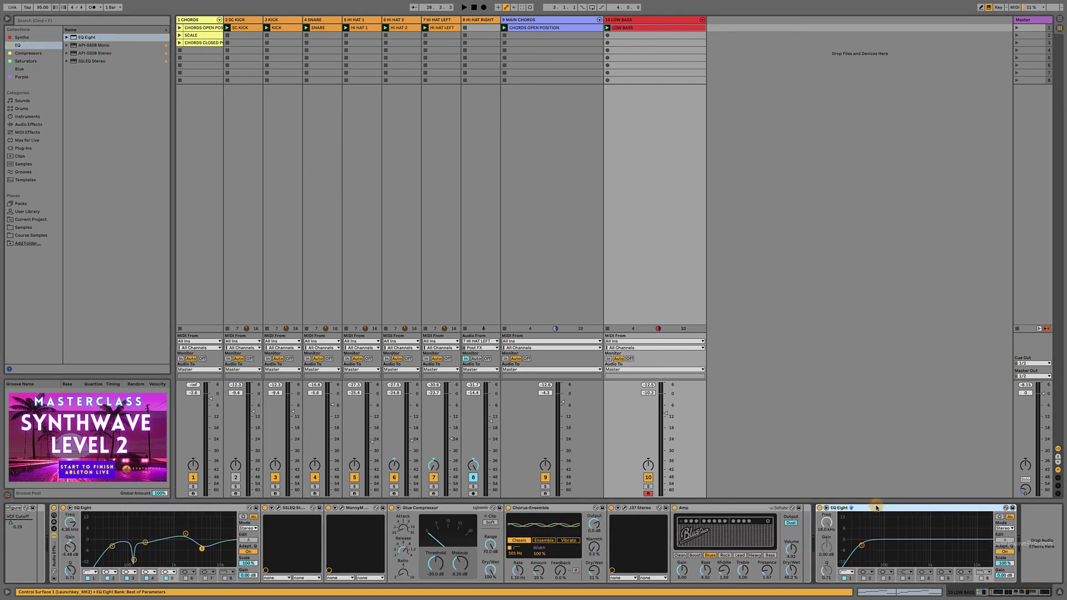
drag(877, 508, 806, 510)
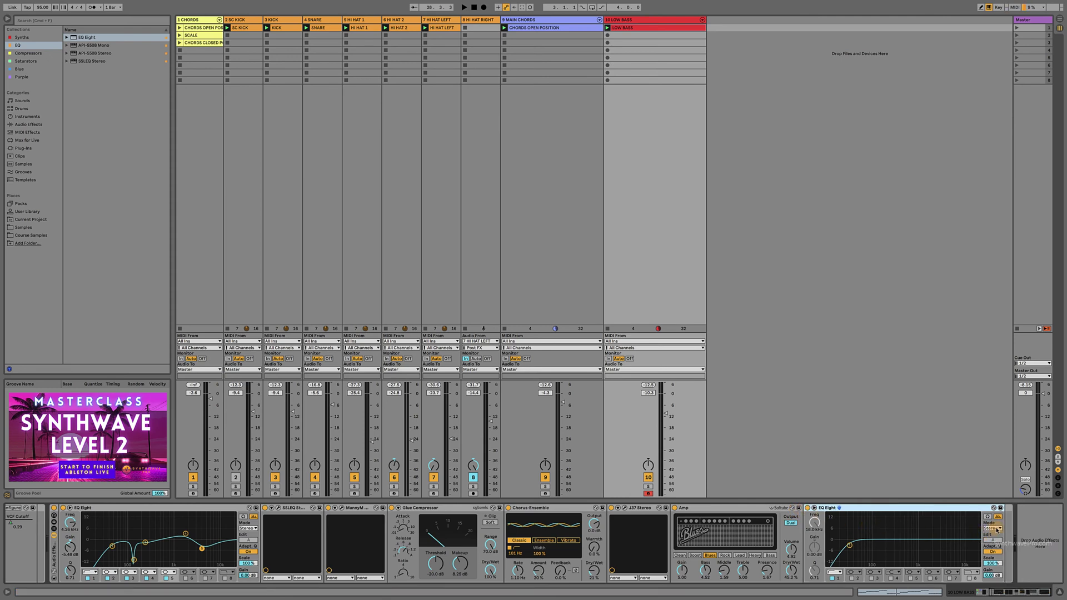
Set the new EQ Eight to M/S mode, disable the Mid channel's band 1, and turn off the Side channel's active bands.
click(993, 529)
click(997, 547)
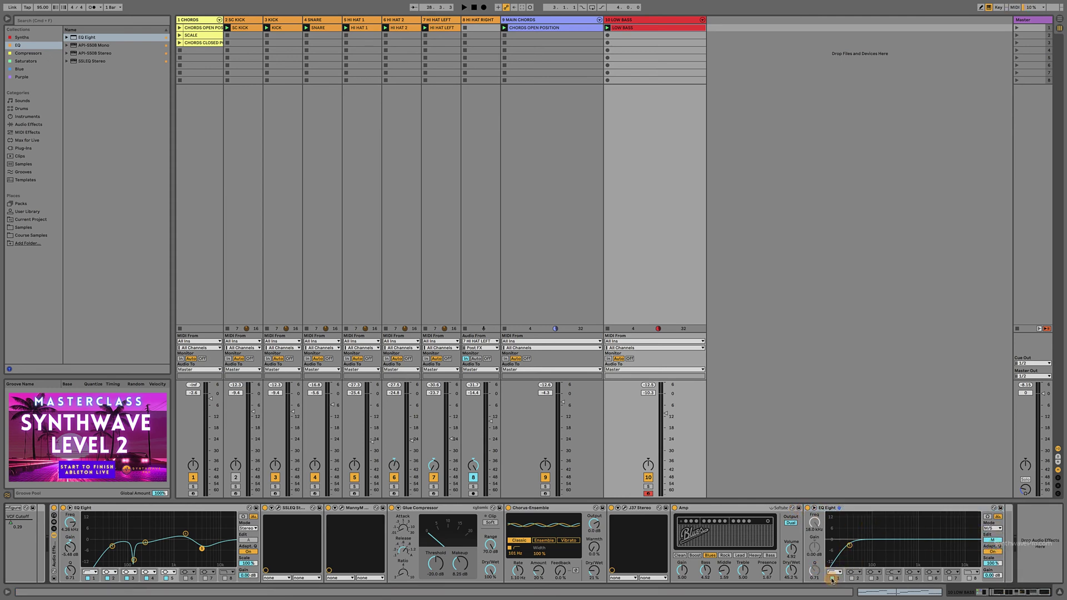
click(832, 579)
click(995, 542)
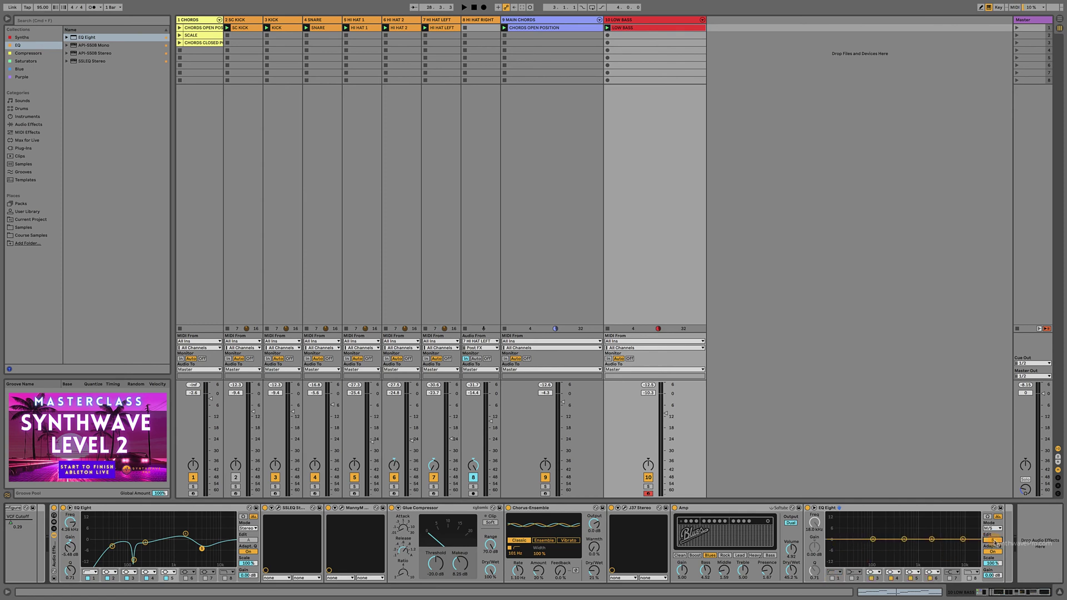
click(892, 578)
click(911, 578)
click(930, 578)
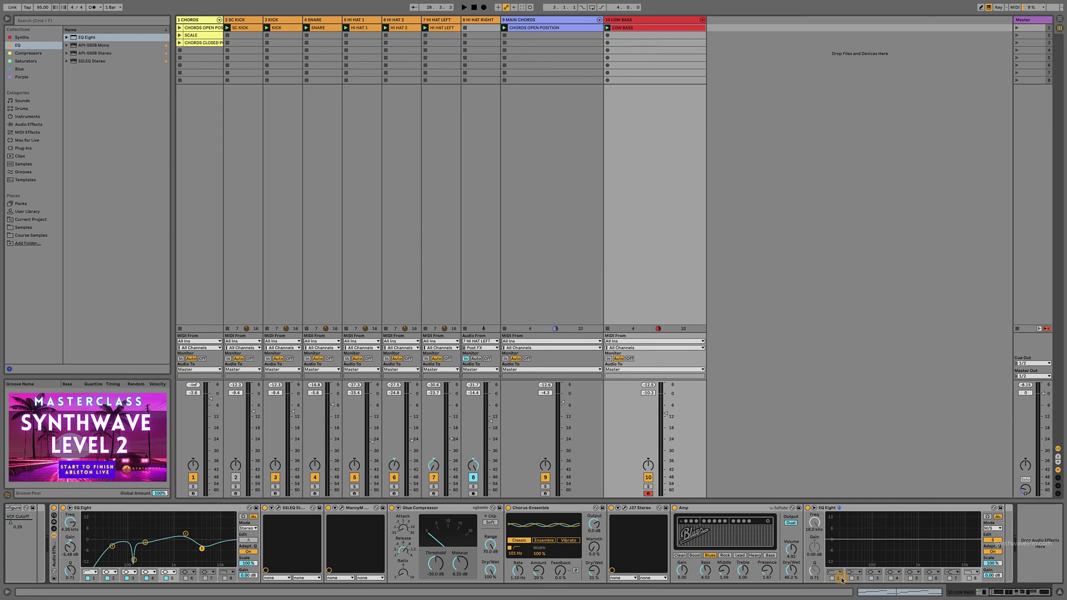
Enable the Side channel's band 1 low cut, tune it to about 75 Hz during playback, and adjust its Q.
click(838, 579)
click(832, 579)
drag(814, 523, 814, 526)
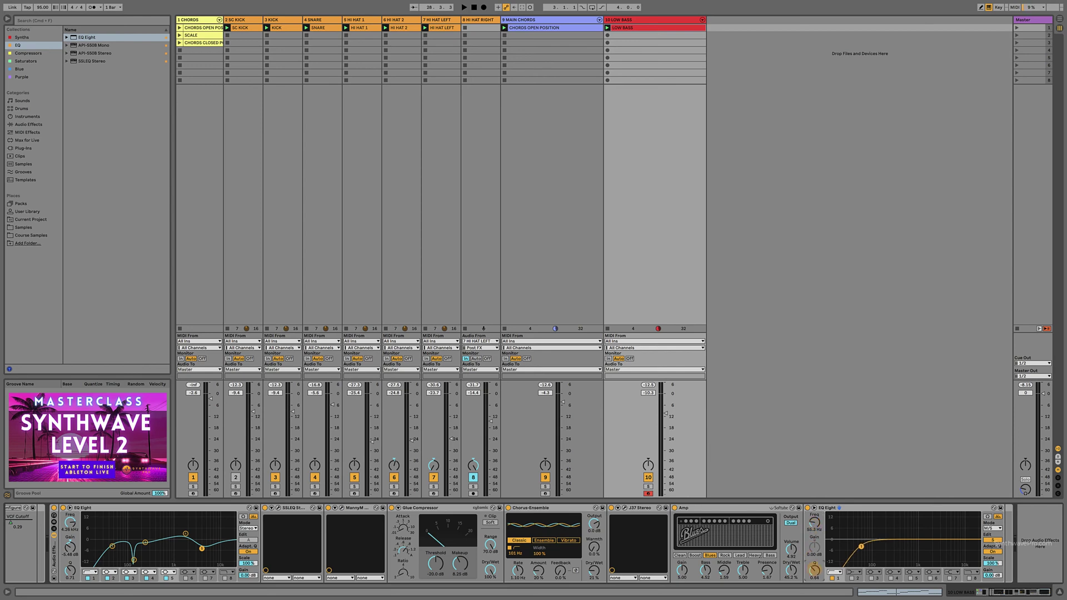
key(space)
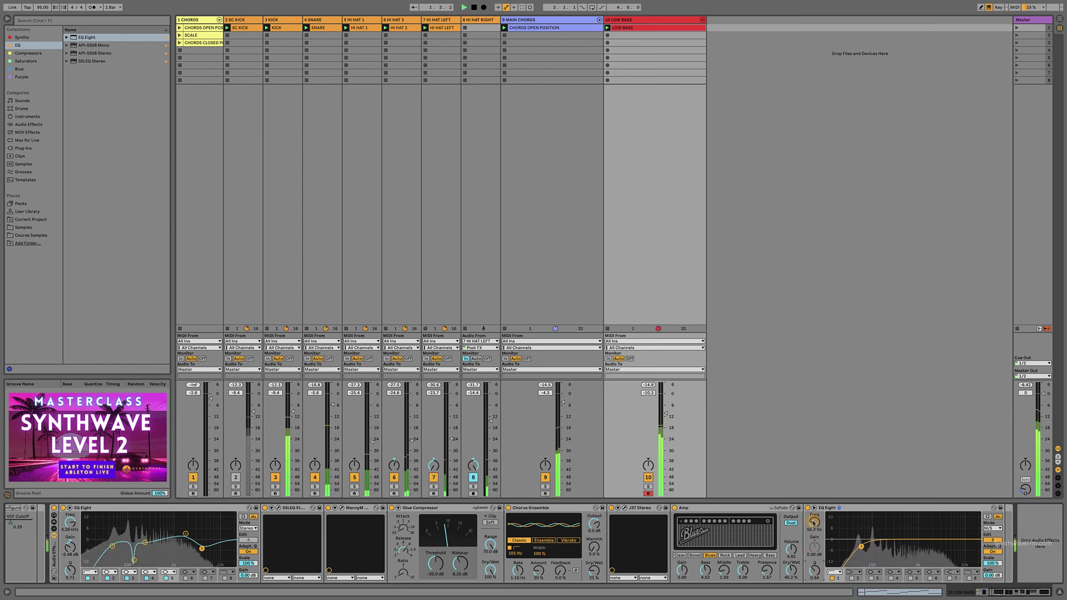
drag(813, 523, 813, 516)
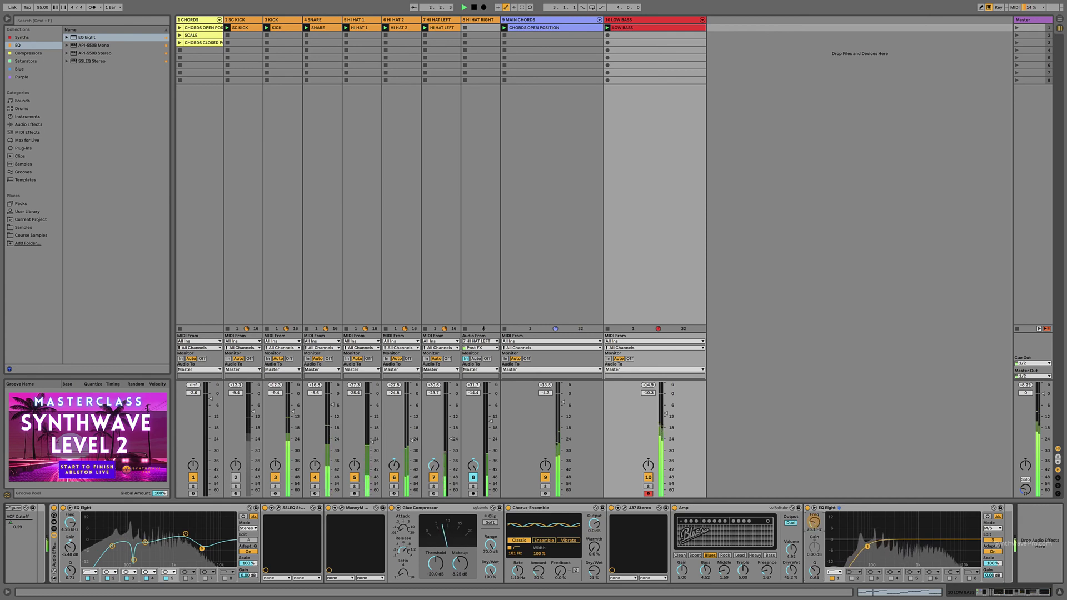
mouse_move(813, 516)
mouse_down()
mouse_move(813, 484)
mouse_move(813, 529)
mouse_up()
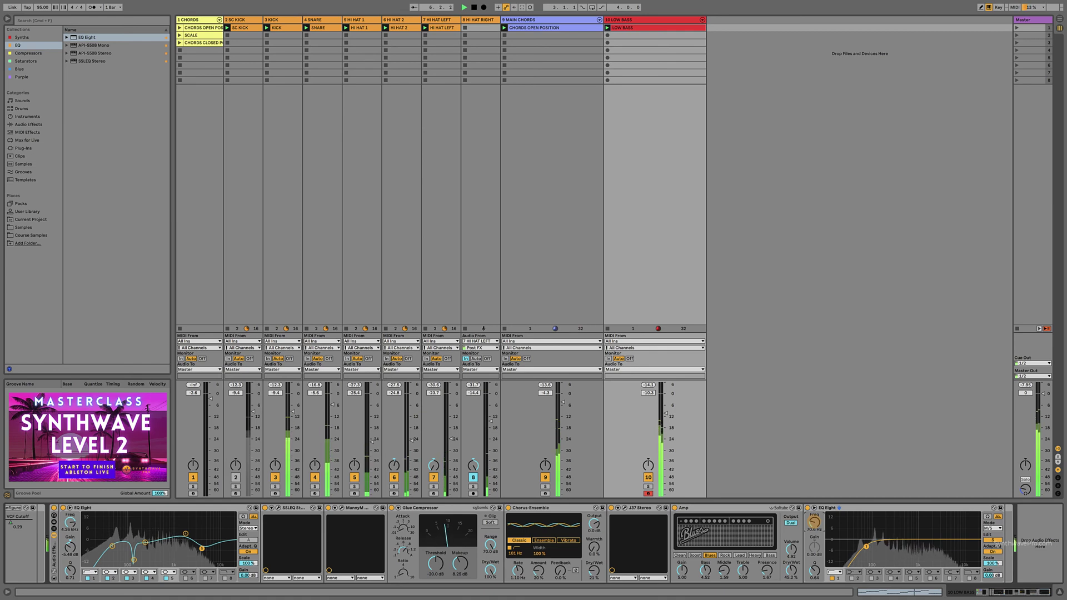
drag(816, 571, 815, 569)
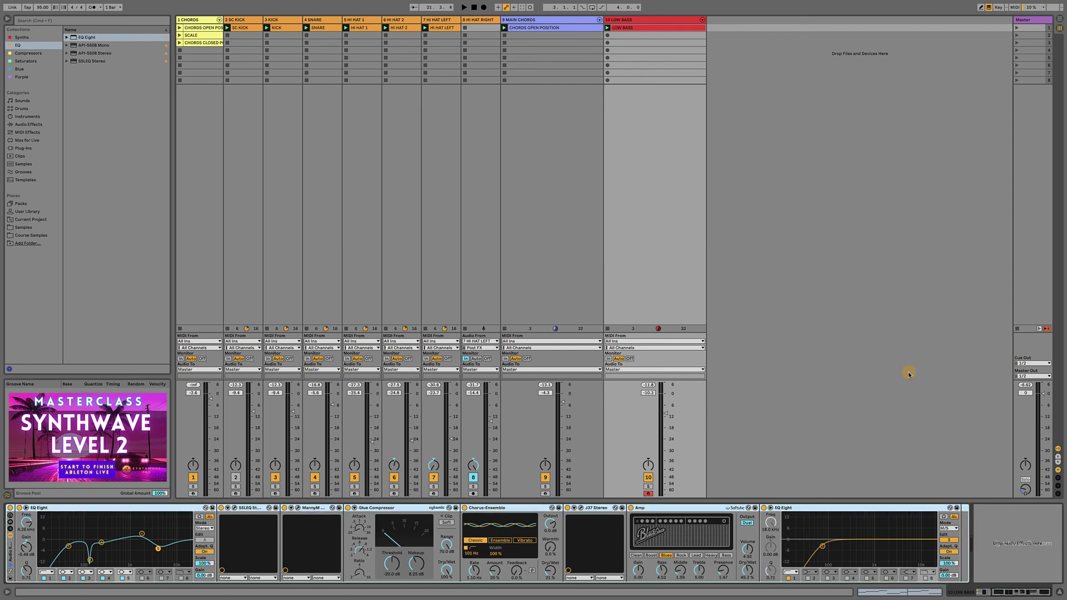
Add another EQ Eight after the effect group and, with LOW BASS soloed during playback, set its band 1 low cut to about 36 Hz.
drag(85, 36, 1016, 528)
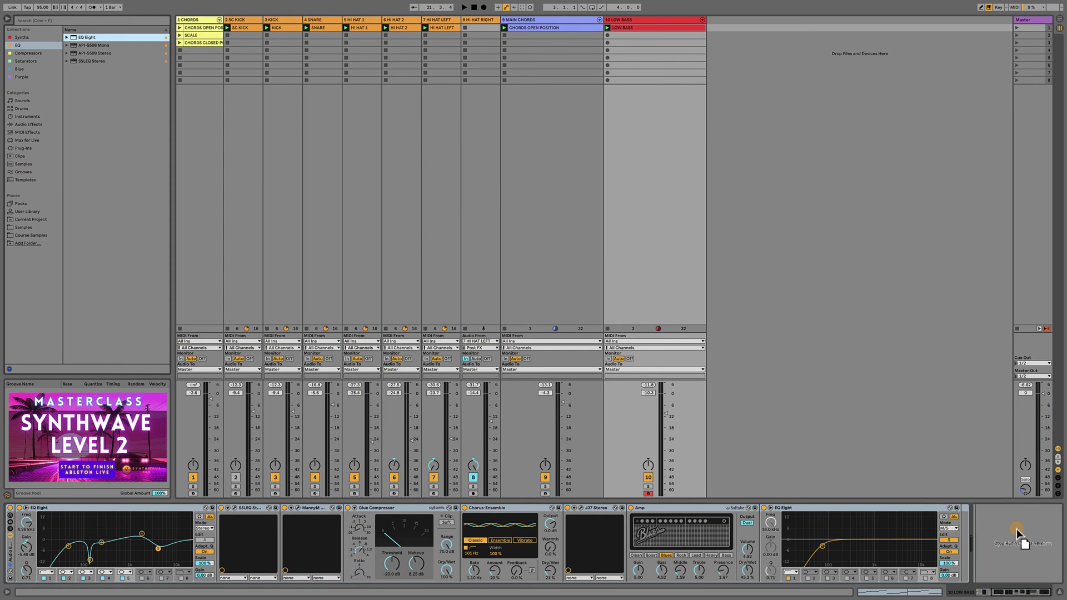
drag(990, 574, 990, 575)
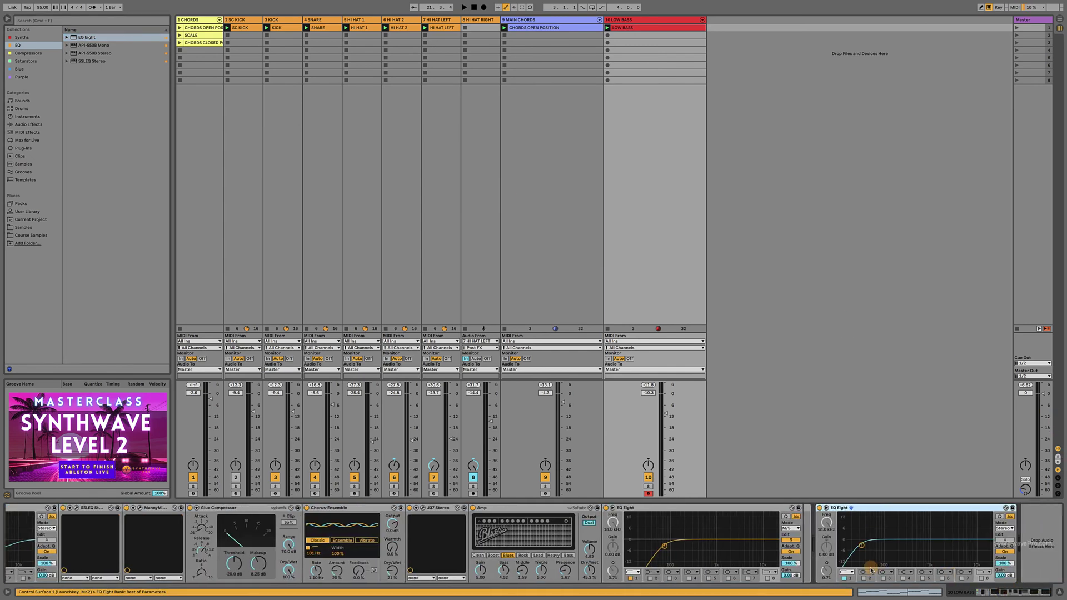
click(849, 582)
key(space)
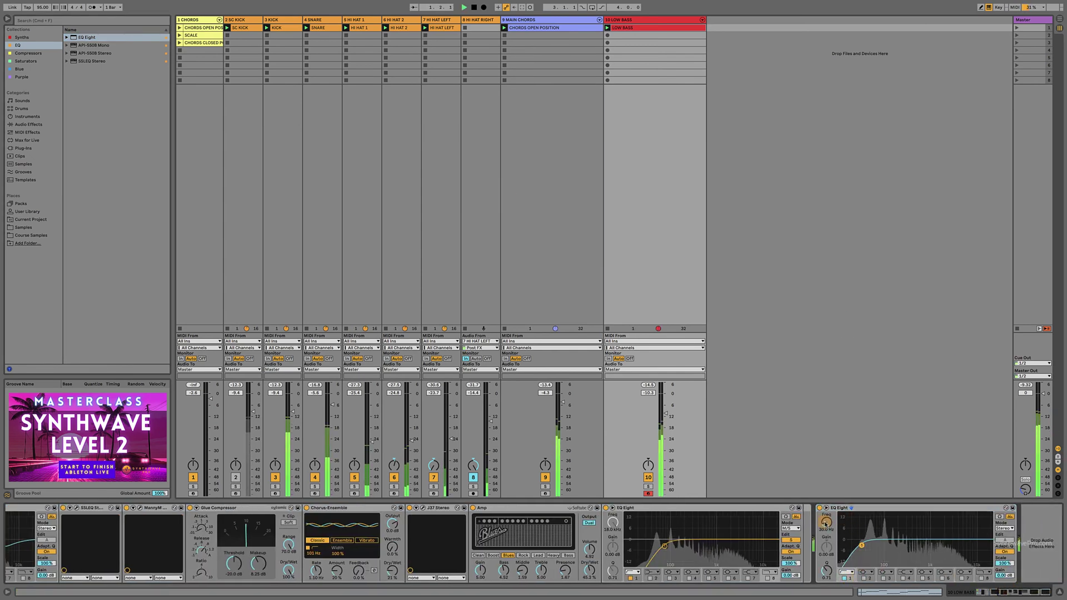
click(649, 486)
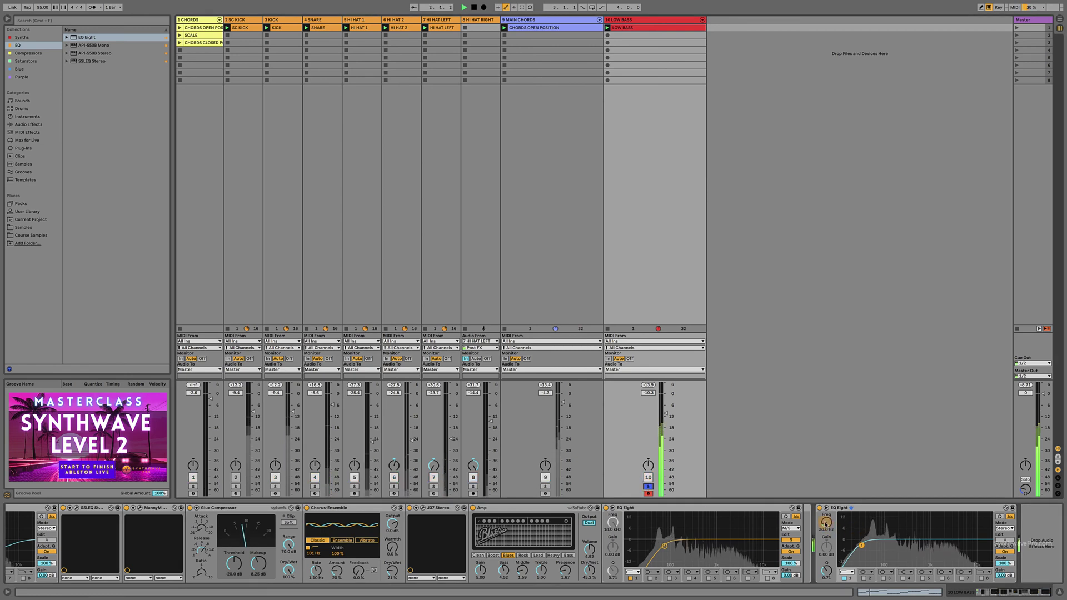
drag(826, 522, 826, 525)
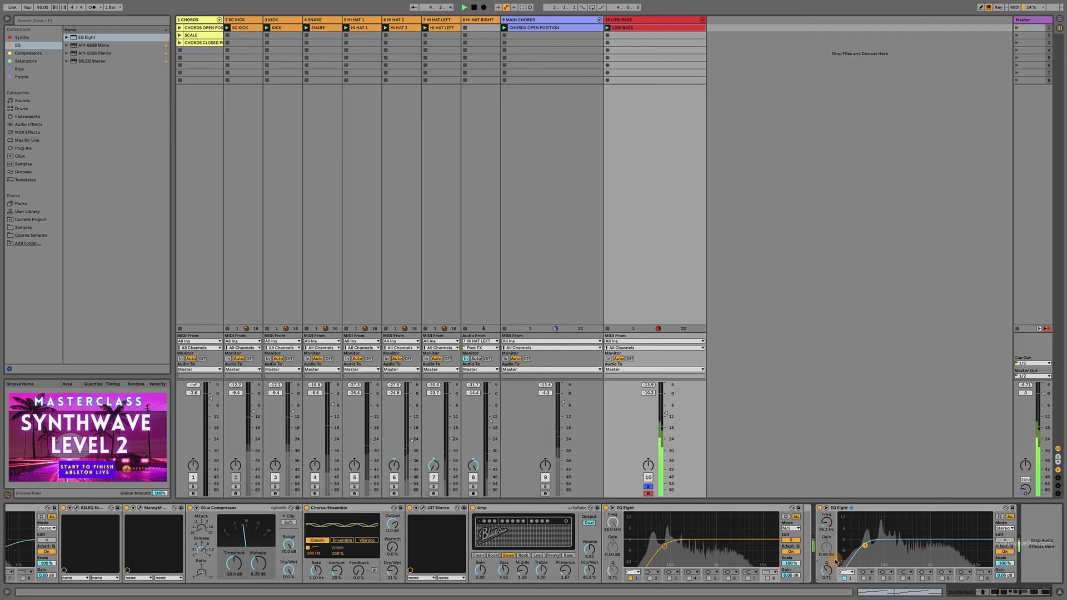
Enable band 2 on the last EQ Eight, move it to about 55 Hz, and lower its gain slightly during playback.
click(864, 579)
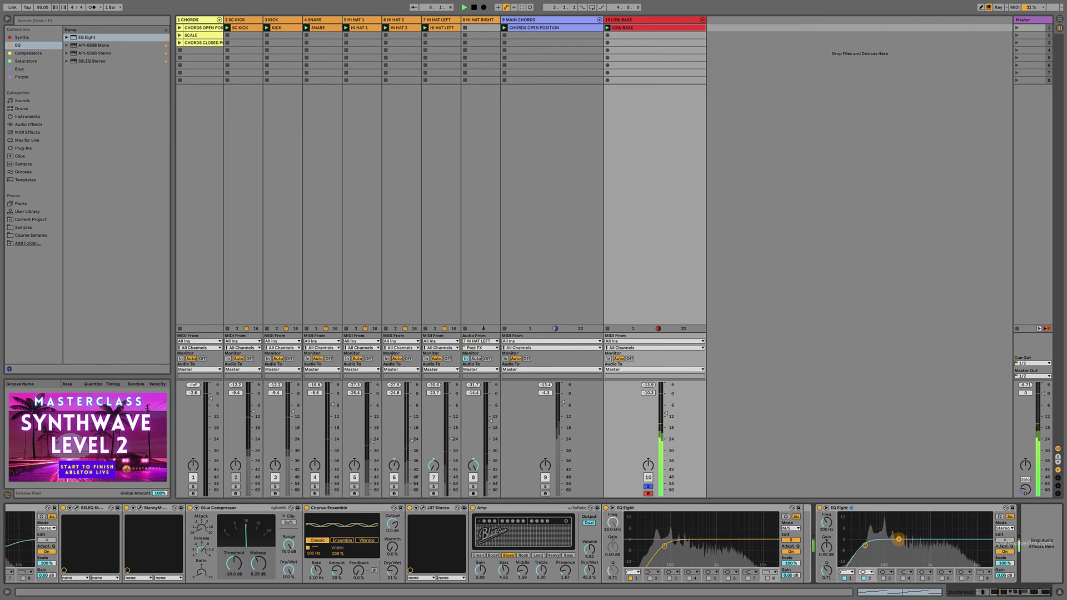
drag(897, 540, 827, 557)
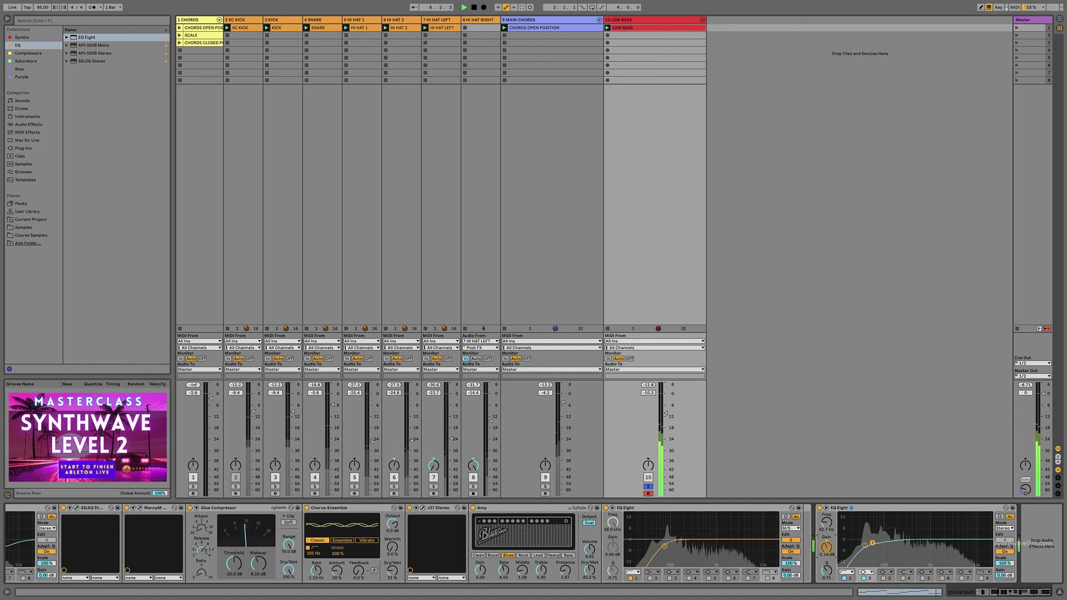
mouse_move(826, 547)
mouse_down()
mouse_move(826, 566)
mouse_move(826, 556)
mouse_up()
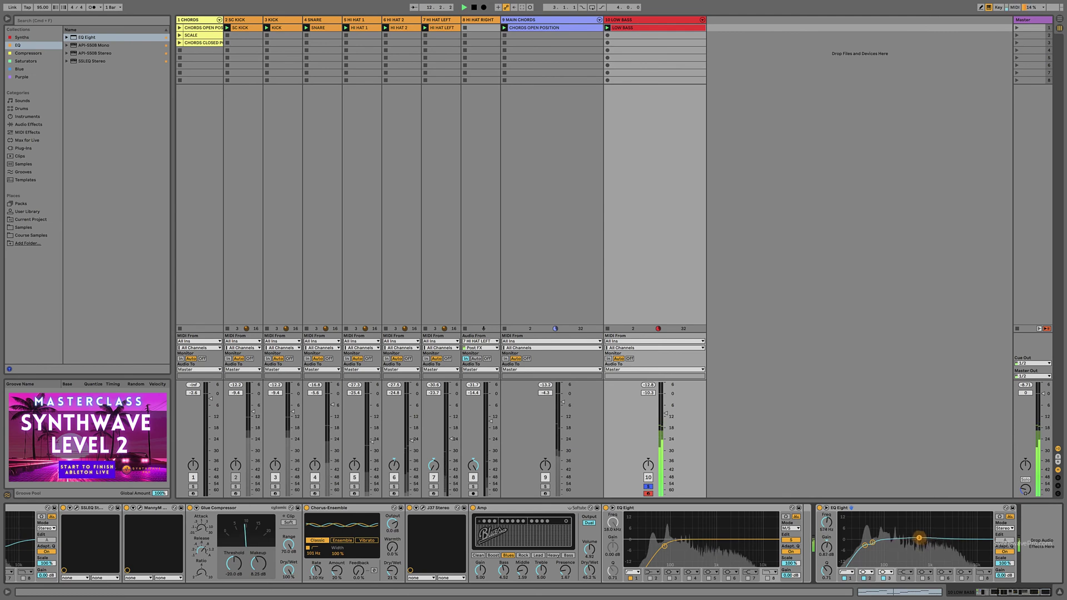
Place EQ Eight band 3 at about 102 Hz, cut it by about 2 dB, and narrow its Q.
drag(894, 534, 885, 531)
drag(825, 552, 826, 558)
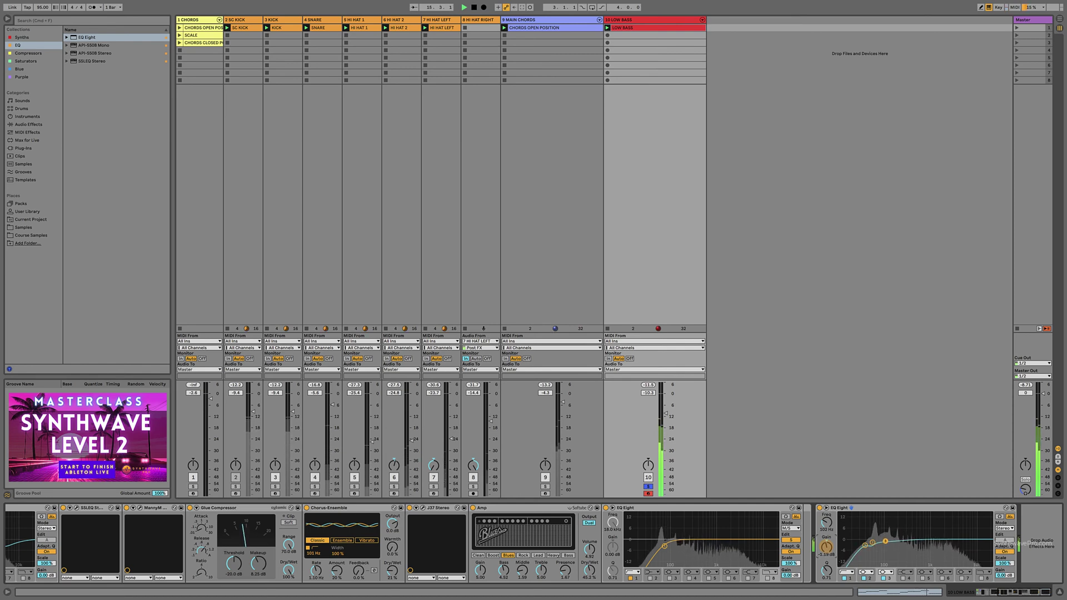
drag(826, 559, 827, 562)
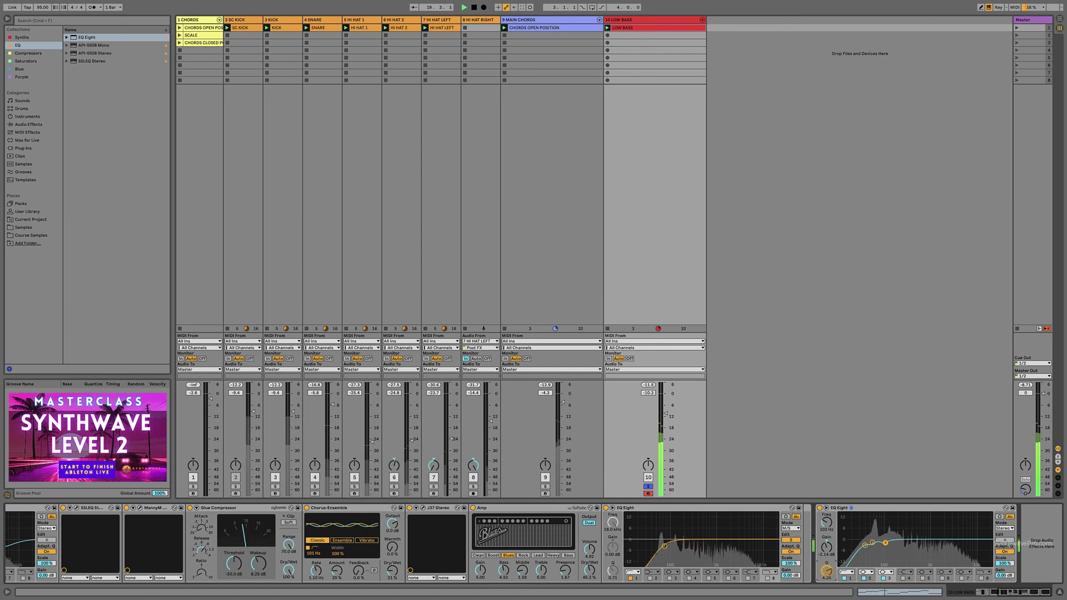
drag(827, 571, 826, 569)
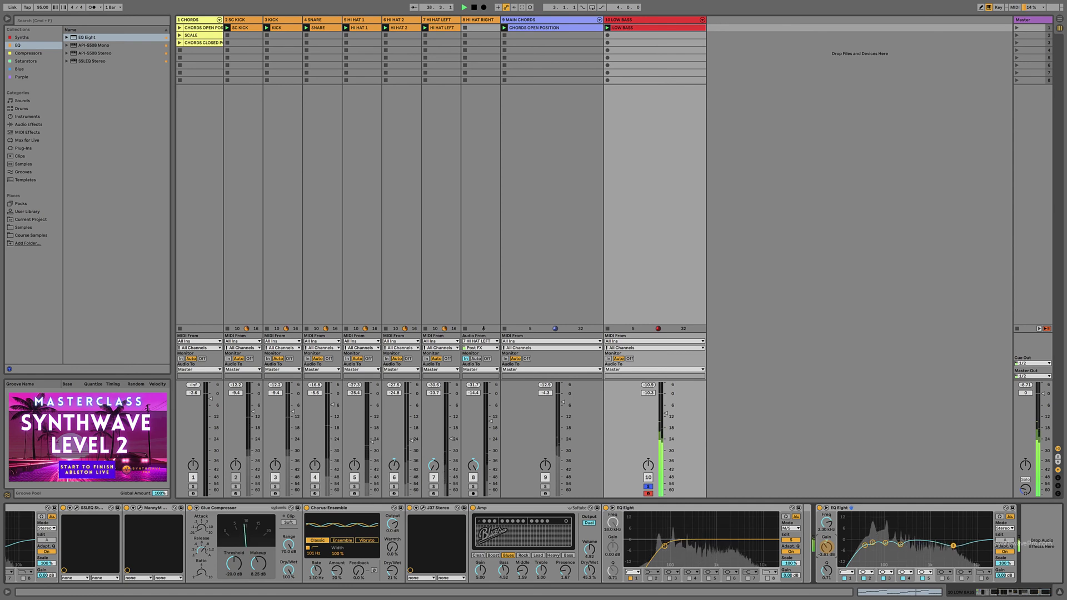
Dip the EQ Eight at about 3.3 kHz and move it into the effect group, comparing the sound with the EQ off and on.
drag(826, 548, 802, 512)
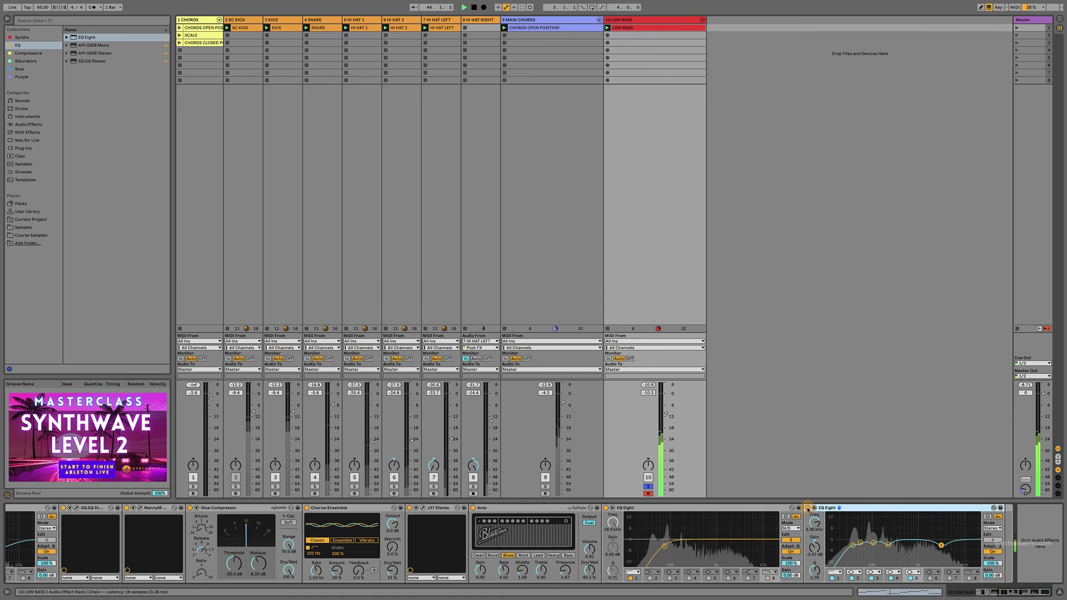
click(808, 508)
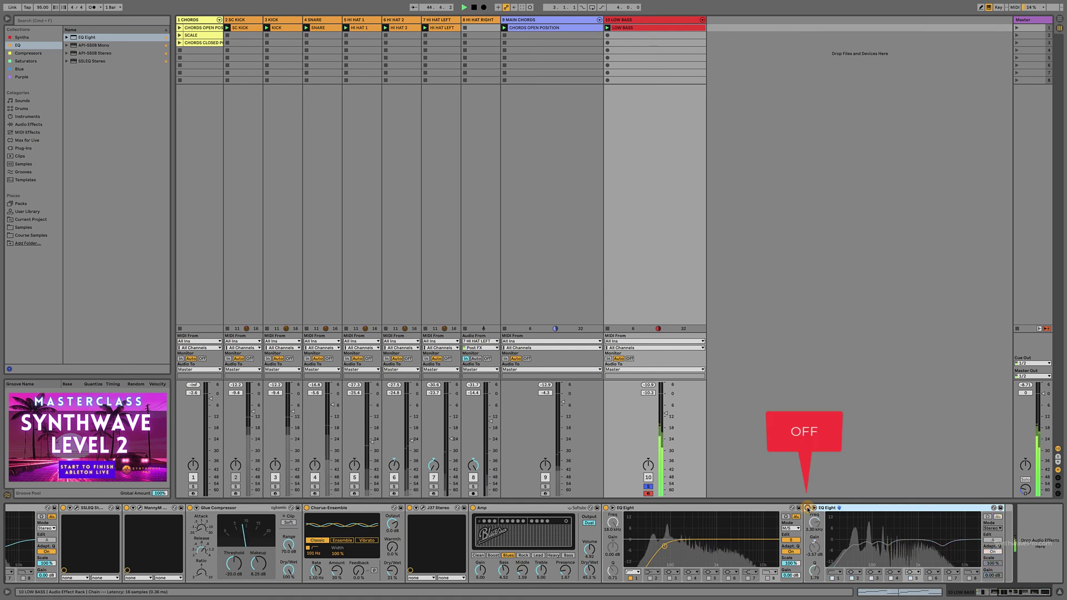
click(807, 508)
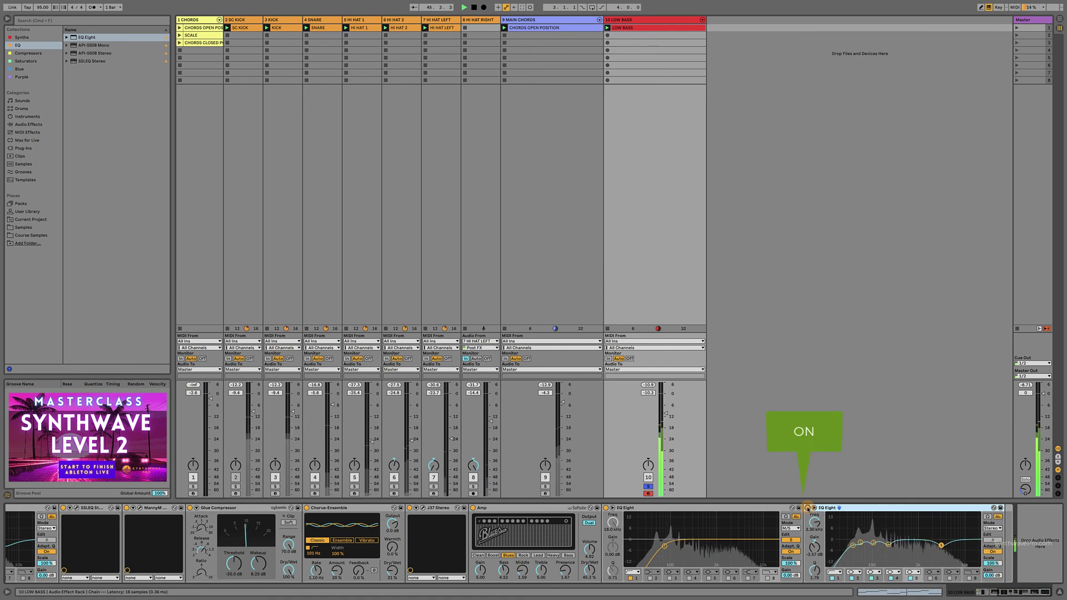
click(808, 508)
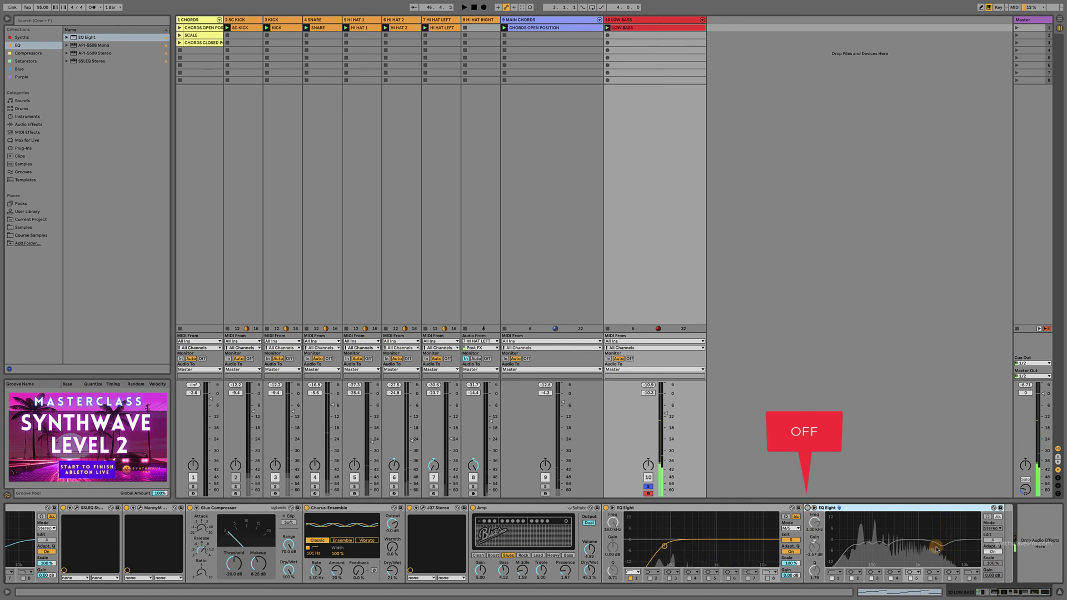
click(807, 508)
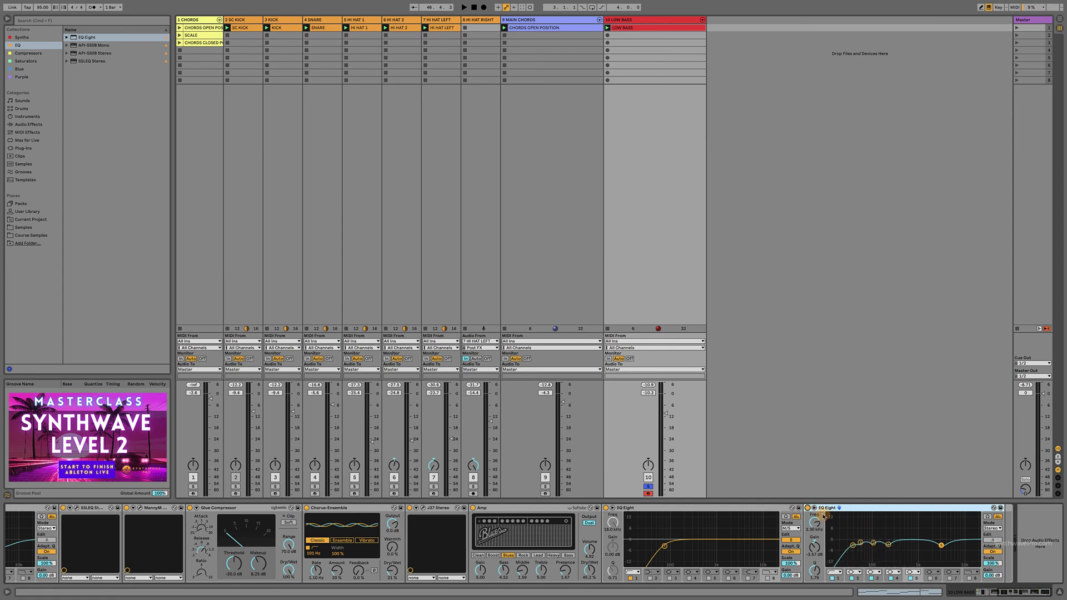
Enable EQ Eight band 8 at about 17.2 kHz, reduce its Q to about 0.34, and audition the band during playback.
click(968, 576)
key(space)
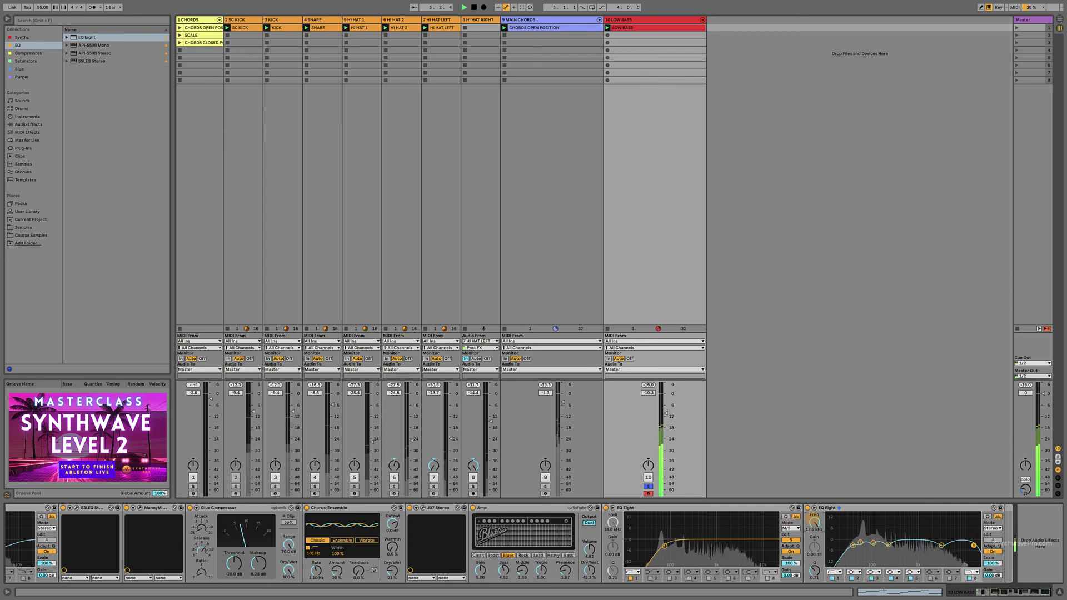
drag(815, 569, 815, 572)
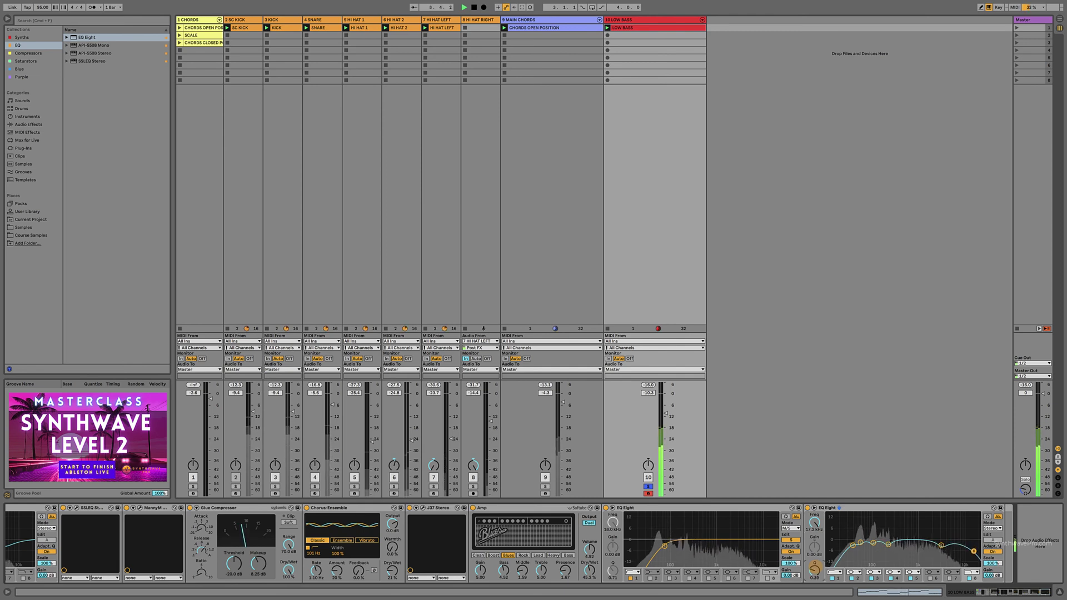
drag(815, 572, 815, 572)
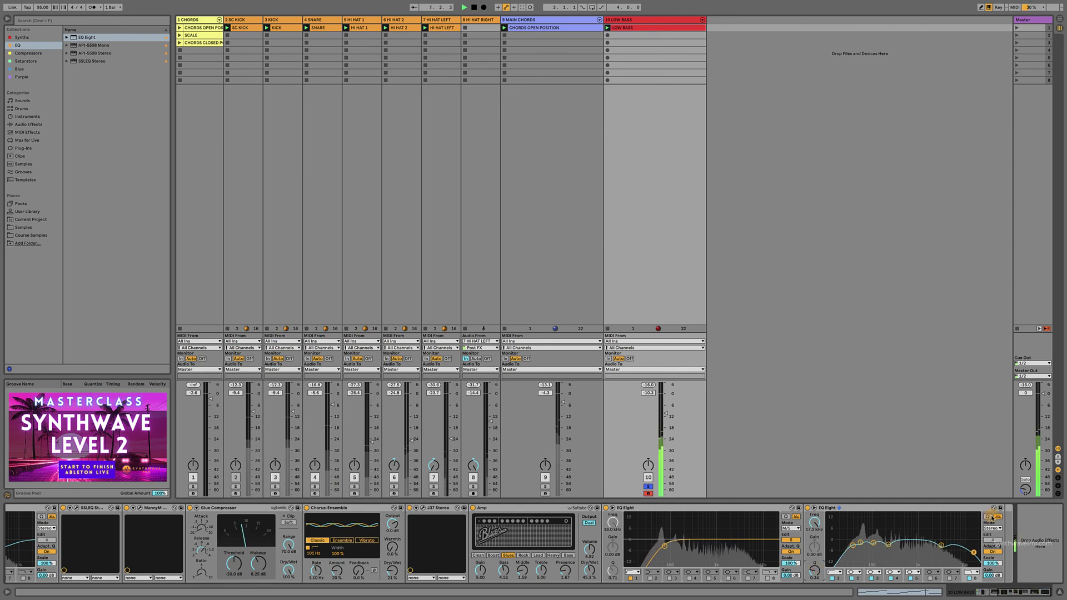
click(973, 552)
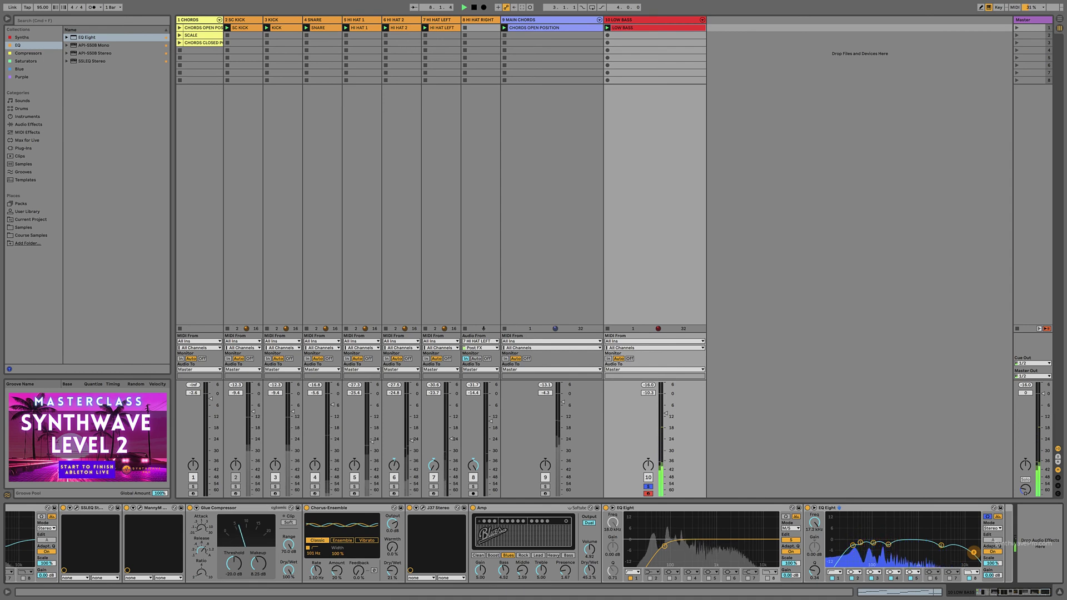
click(989, 517)
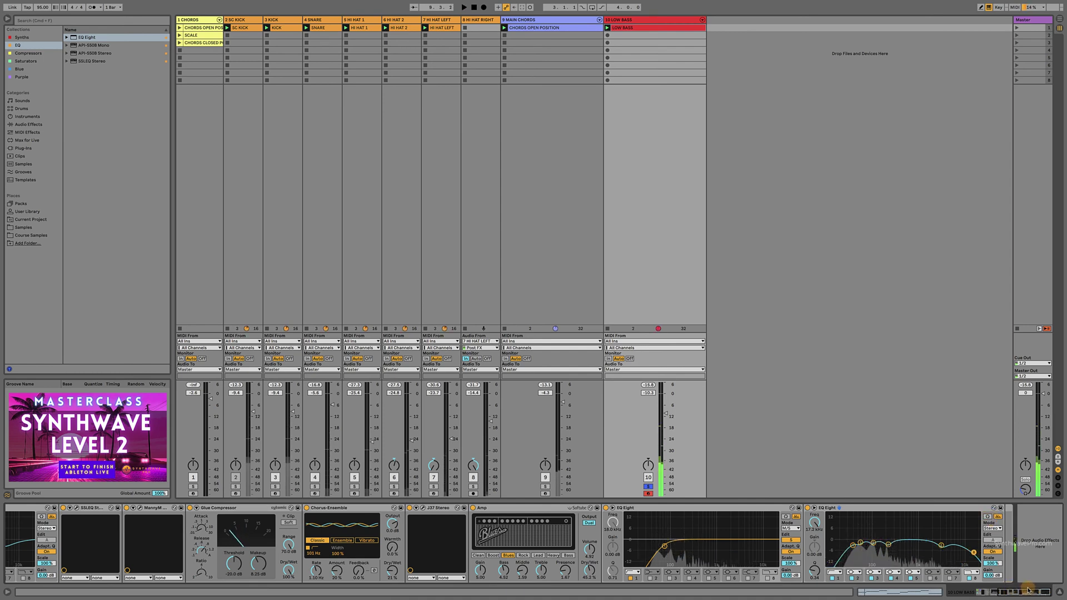
Search the plug-ins for "LFO", add the VST version of LFOTool to LOW BASS, and place its window over the empty session area.
click(102, 21)
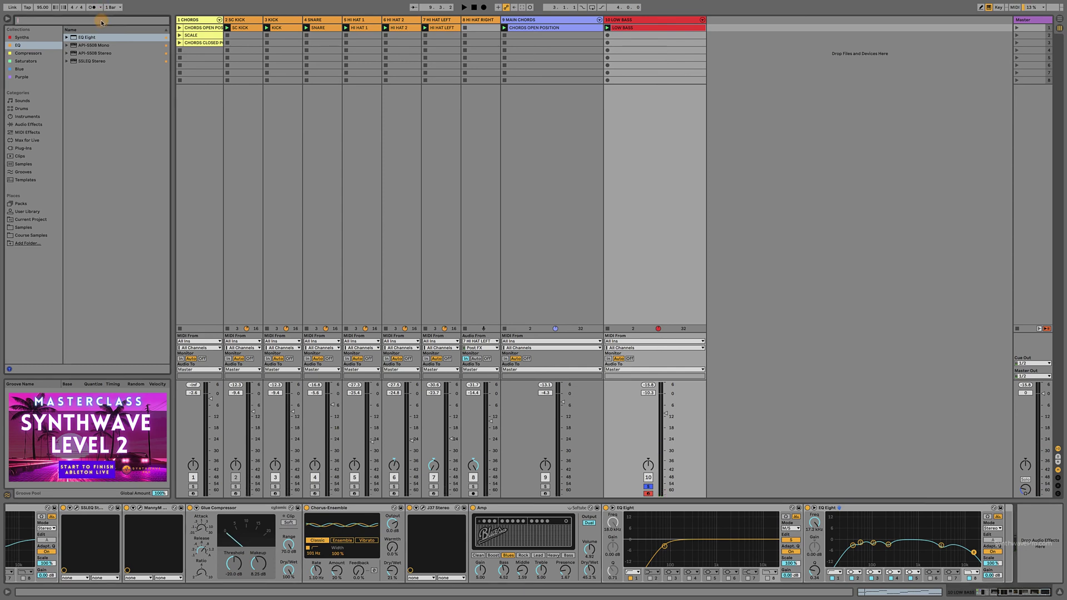
text(LFO)
click(12, 149)
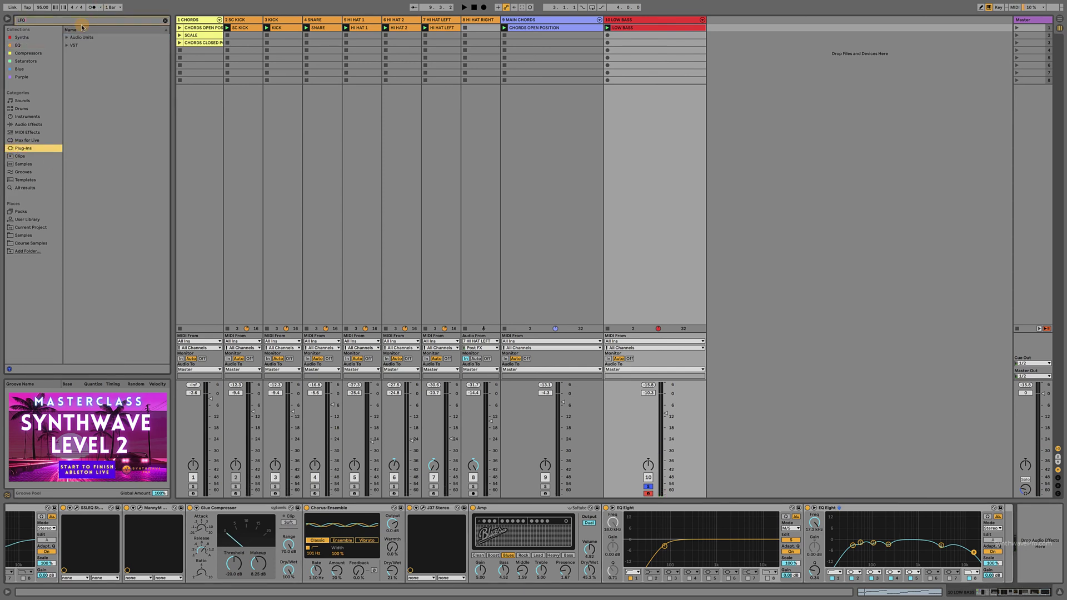
click(67, 37)
click(84, 46)
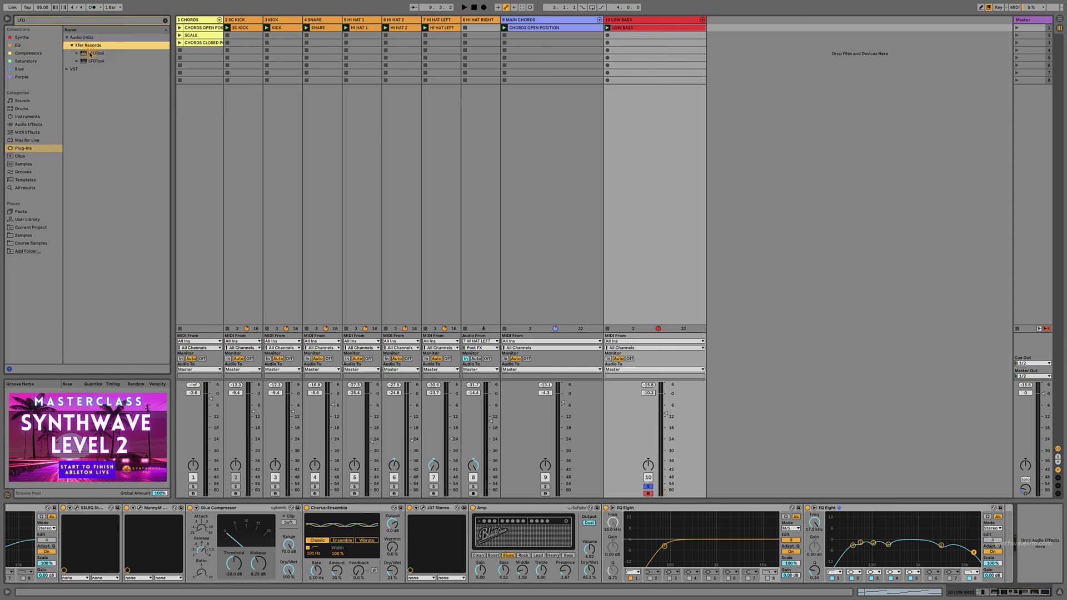
click(68, 38)
click(68, 46)
double_click(82, 53)
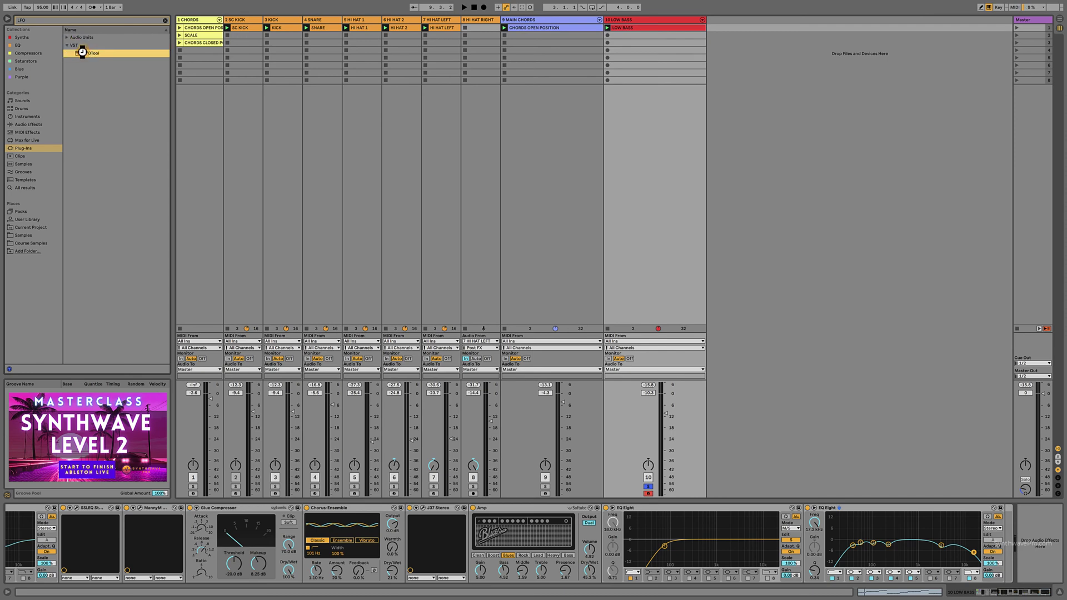
drag(278, 57, 759, 246)
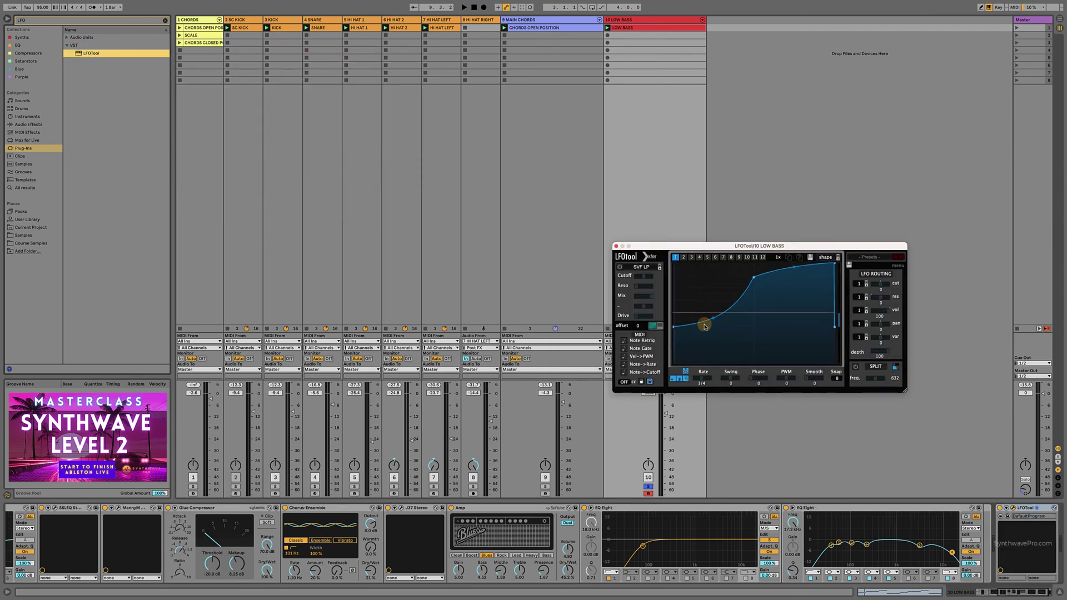
Deepen the LFOTool volume curve by lowering its start point, raise its middle point to the maximum, and set Smooth to 1.
drag(674, 327, 673, 354)
key(space)
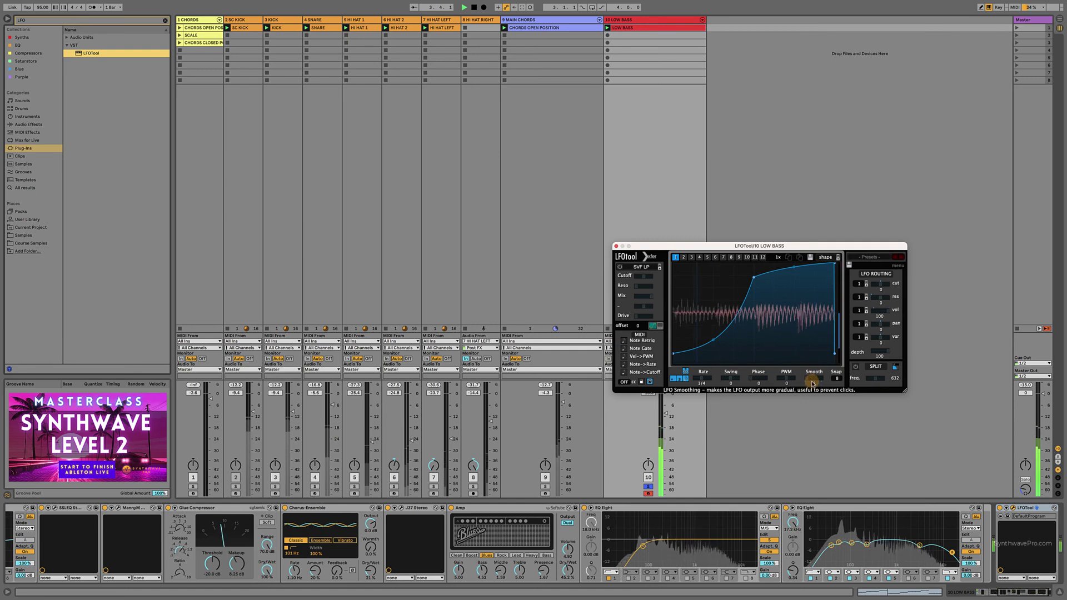
drag(753, 277, 752, 263)
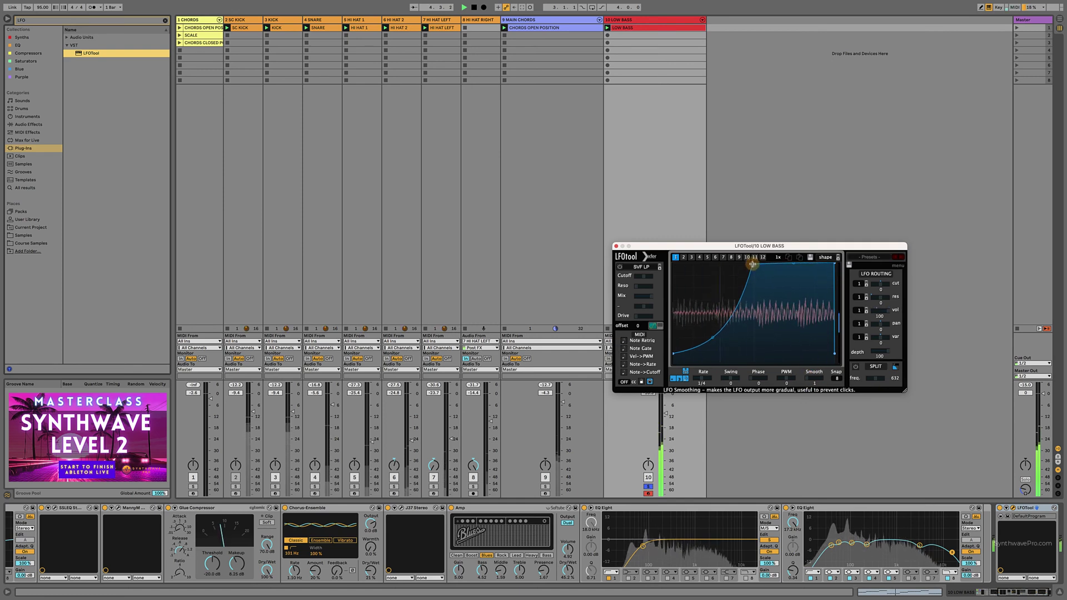
Unsolo LOW BASS, raise its volume in the full mix, and refine the LFOTool curve's end and start points.
click(648, 487)
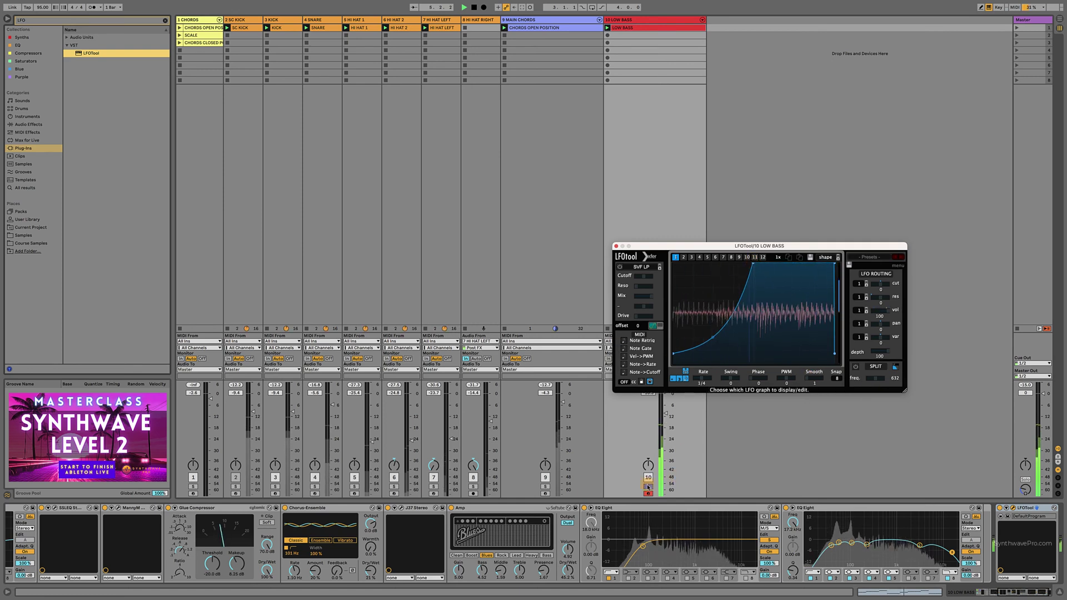
click(648, 486)
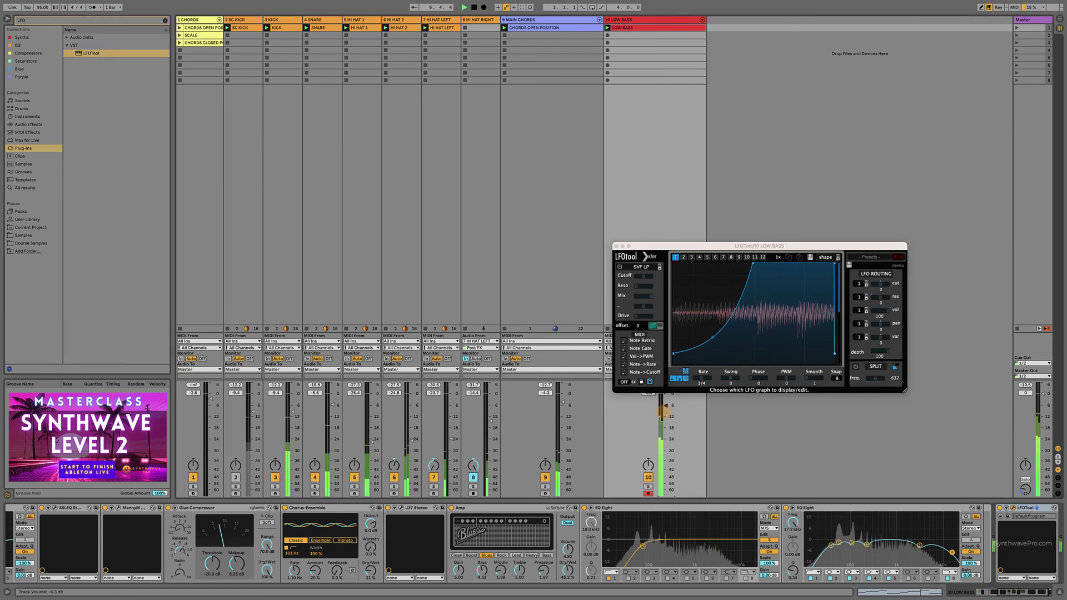
click(835, 265)
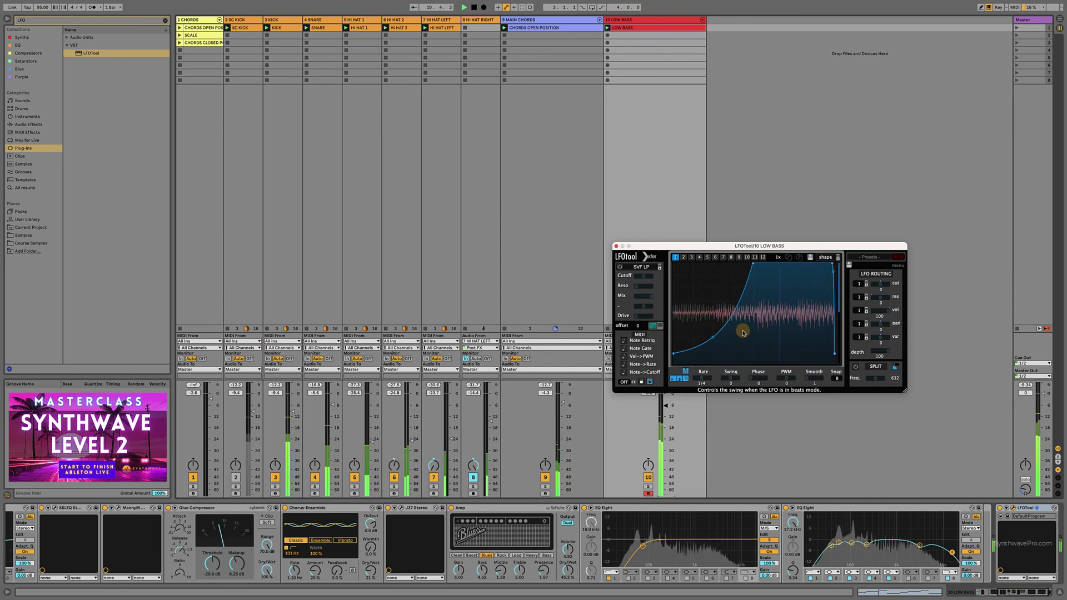
drag(673, 353, 673, 350)
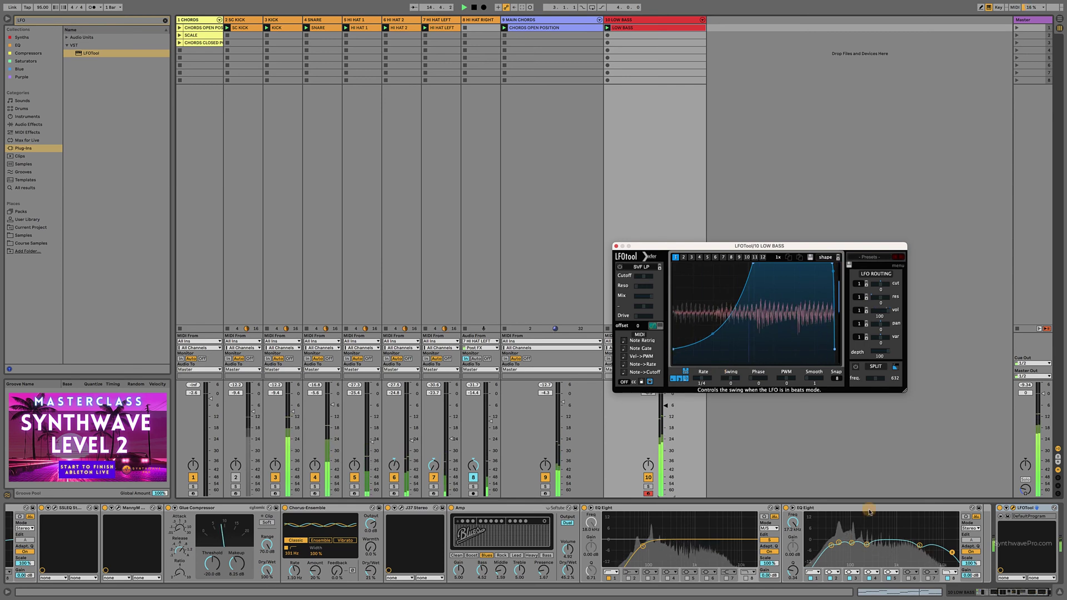
Reposition the LFOTool window, reset LOW BASS's peak level, and move the LFOTool device into the effect group after the EQ Eight.
click(1035, 590)
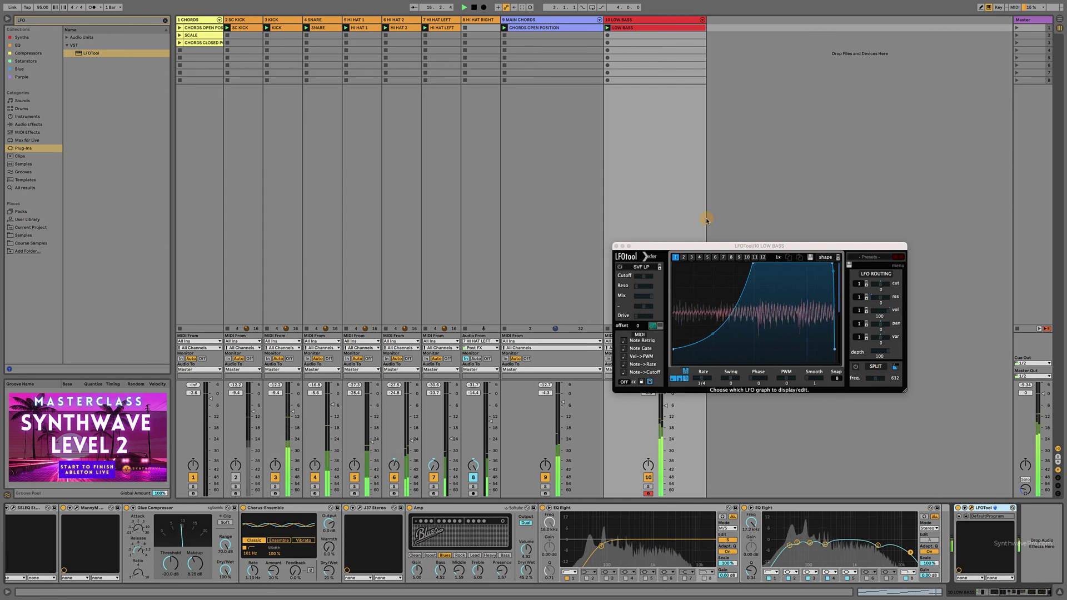
drag(719, 246, 799, 174)
click(650, 385)
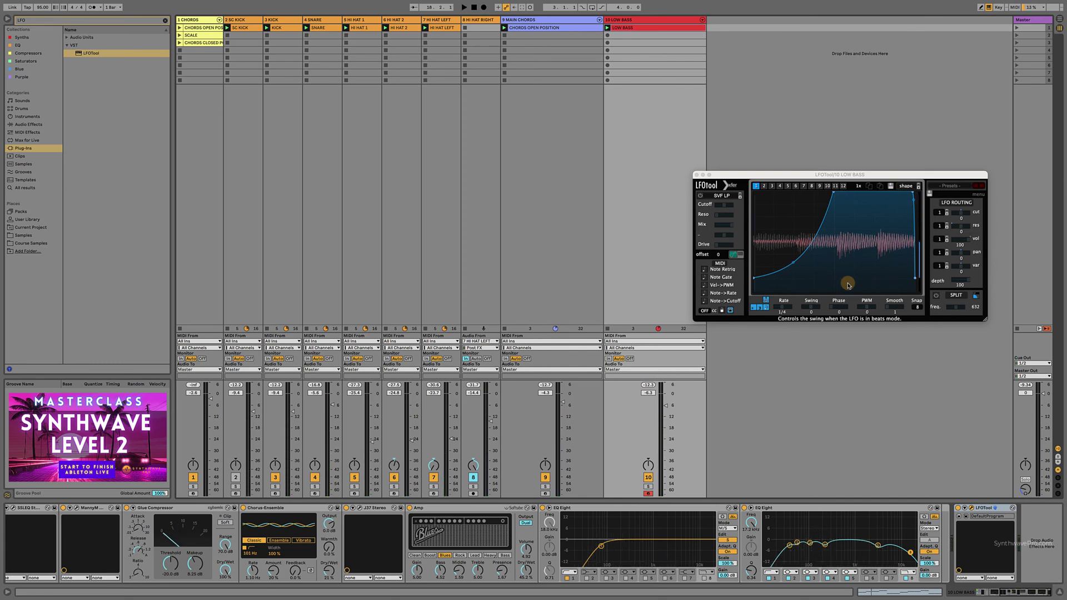
drag(989, 507, 940, 512)
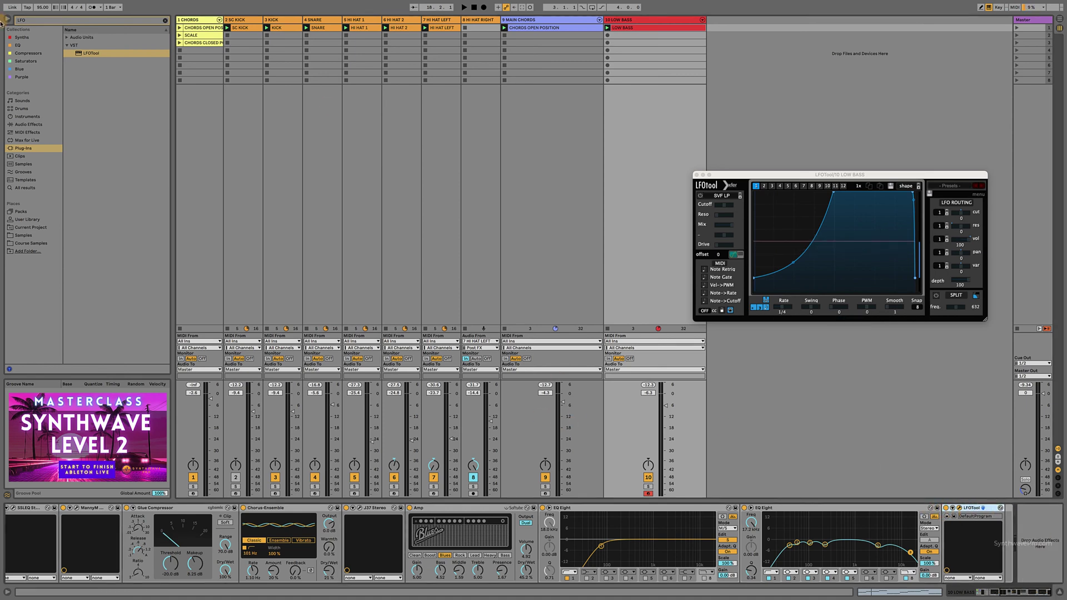
Search the audio effects for "utili", add Utility to the effect group after LFOTool, and enable its Bass Mono option.
drag(30, 21, 10, 22)
text(utili)
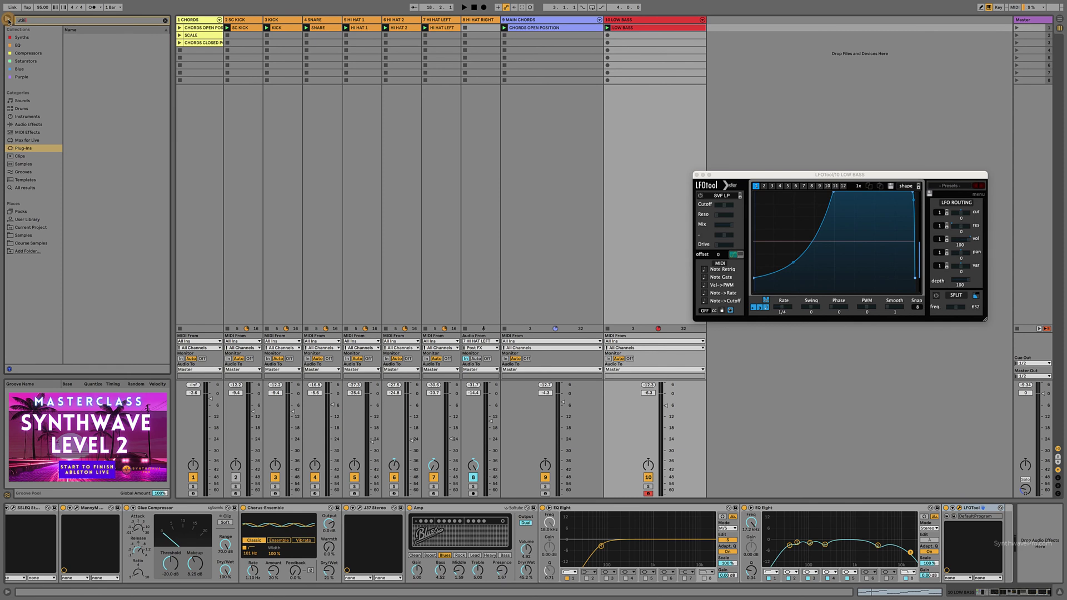
click(34, 125)
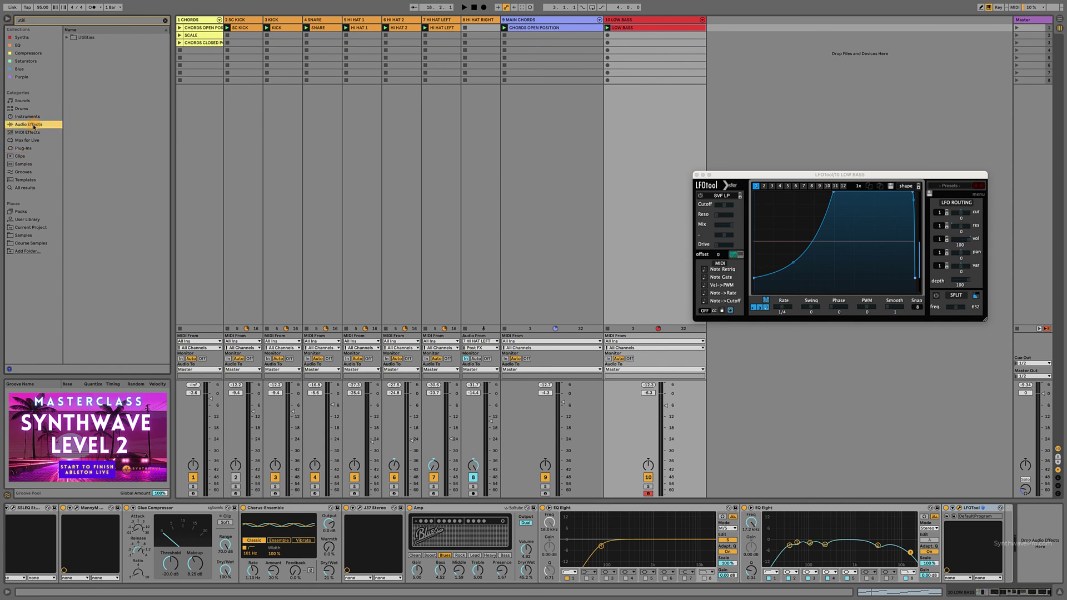
click(68, 37)
double_click(89, 117)
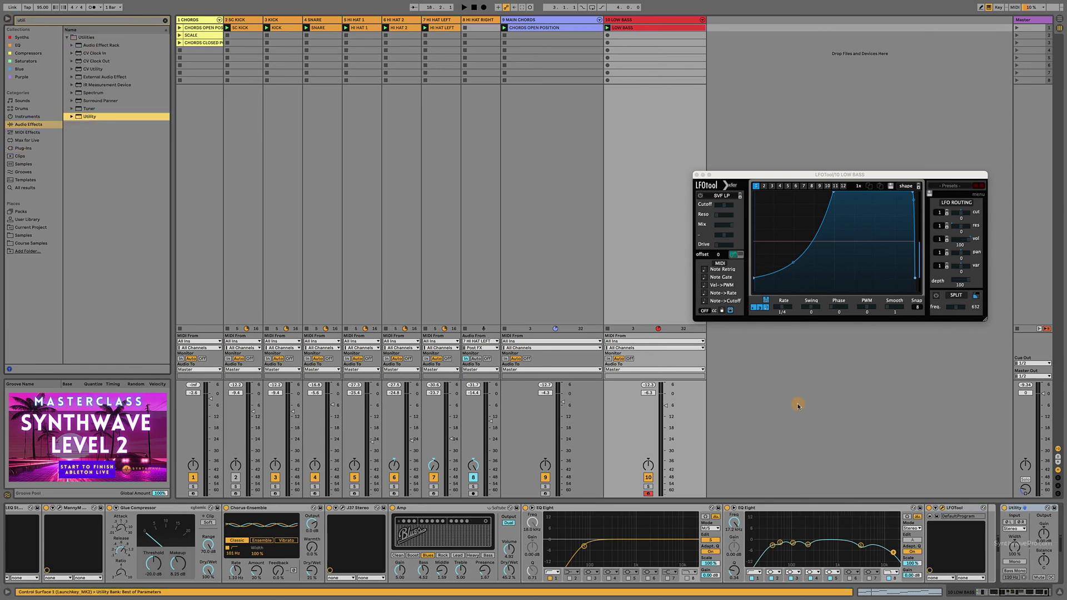
click(1002, 507)
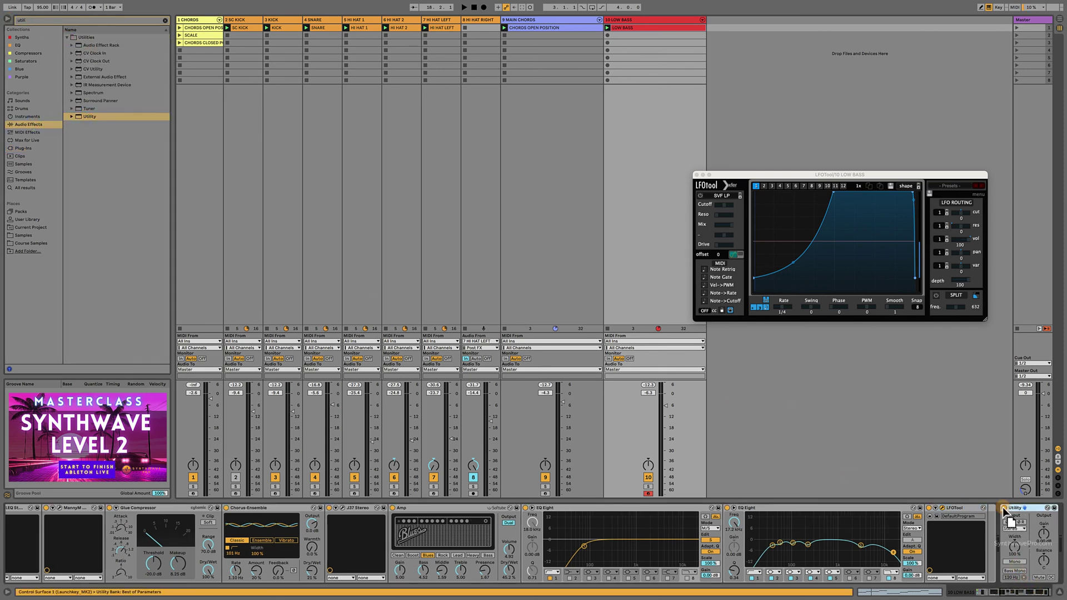
click(1003, 572)
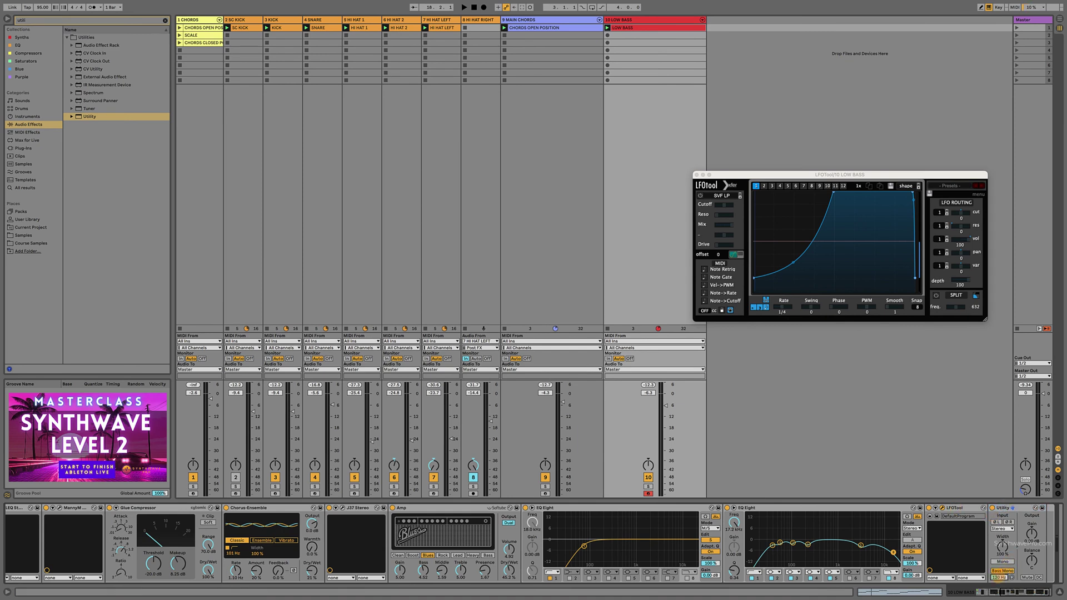
Lower Utility's Bass Mono frequency during playback, and add FabFilter Pro-L after Utility in the LOW BASS effect group.
key(space)
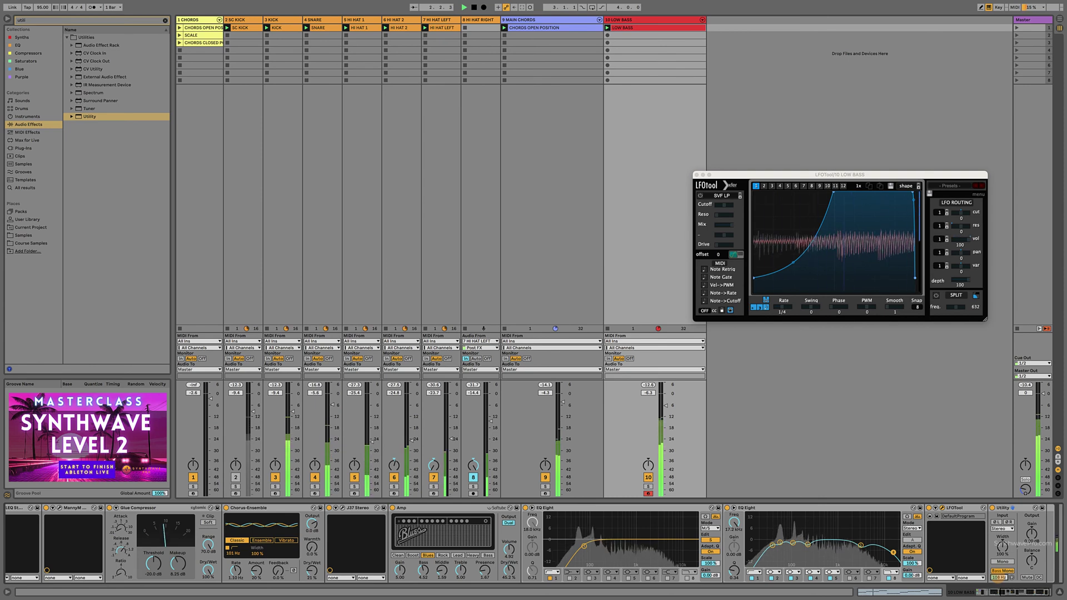
drag(999, 578, 999, 585)
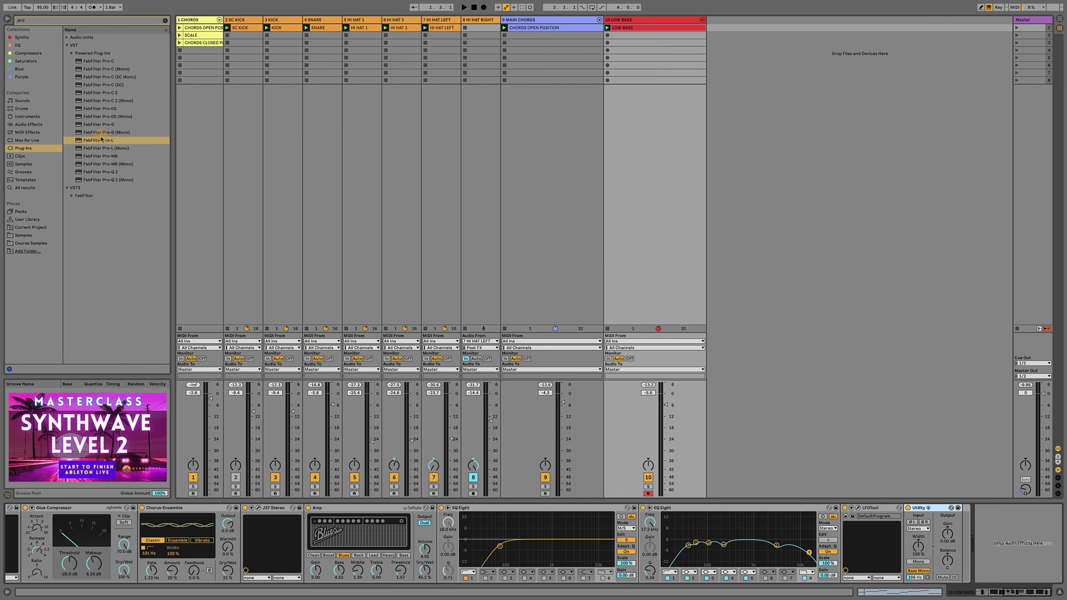
double_click(102, 139)
click(993, 508)
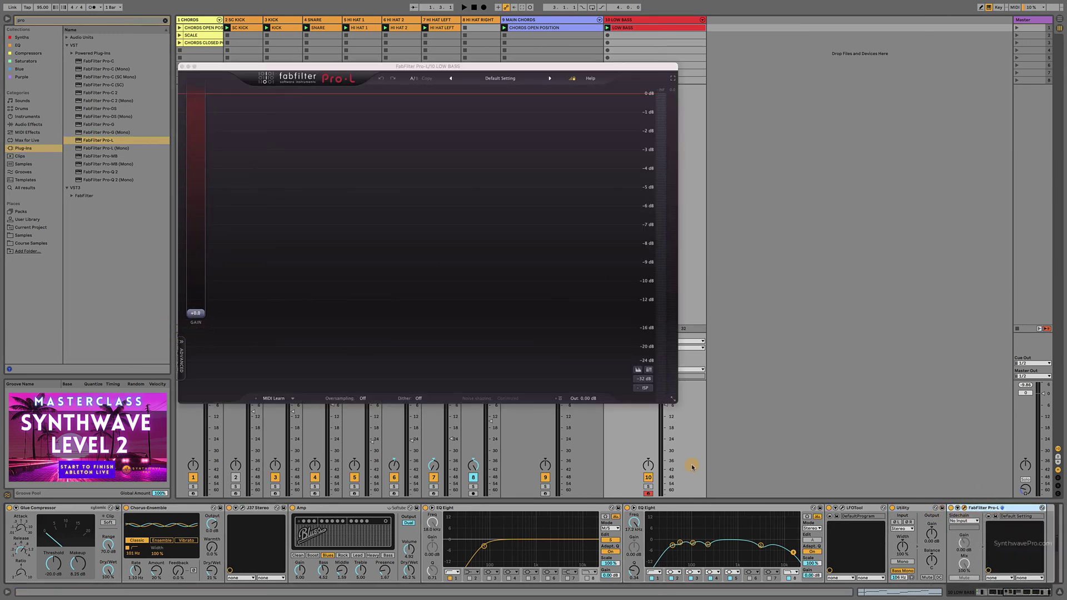
Solo LOW BASS, raise Pro-L's gain to about +11 dB, and lower its output level to -11.02 dB.
click(647, 488)
drag(545, 67, 439, 67)
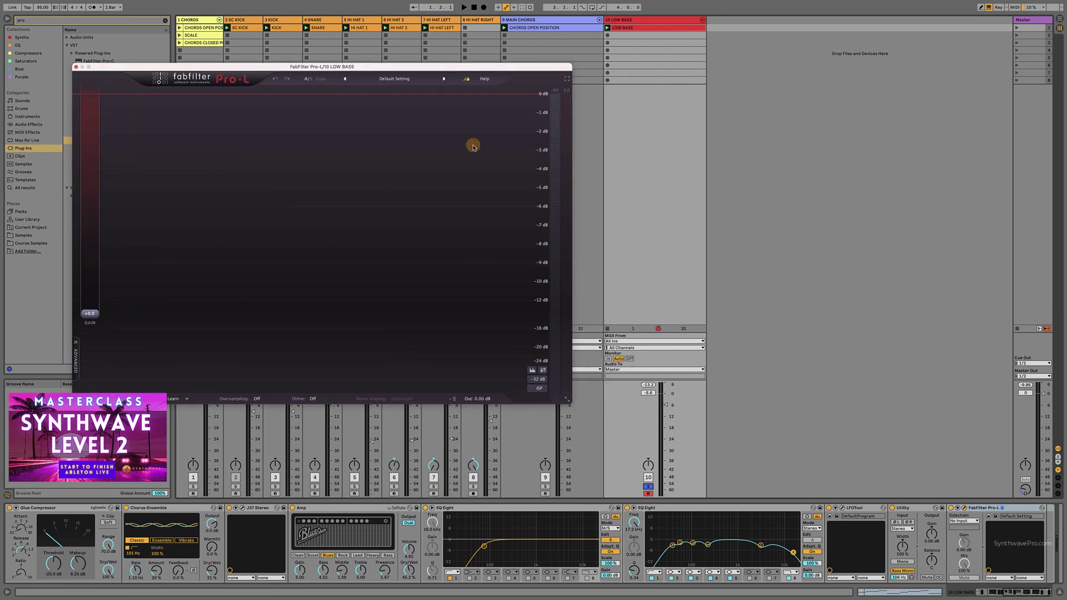
key(space)
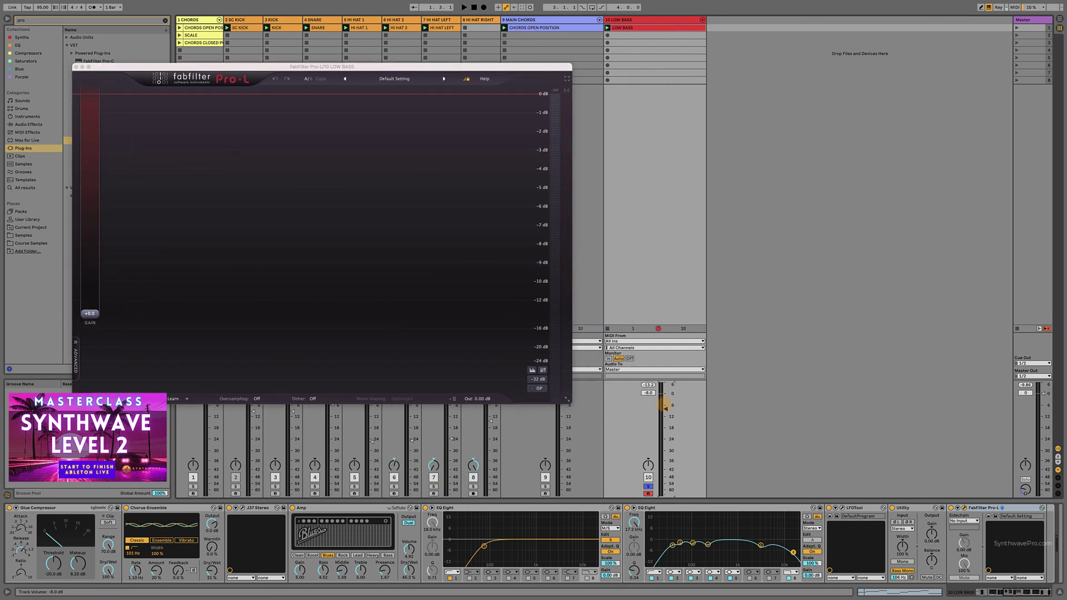
drag(87, 312, 99, 267)
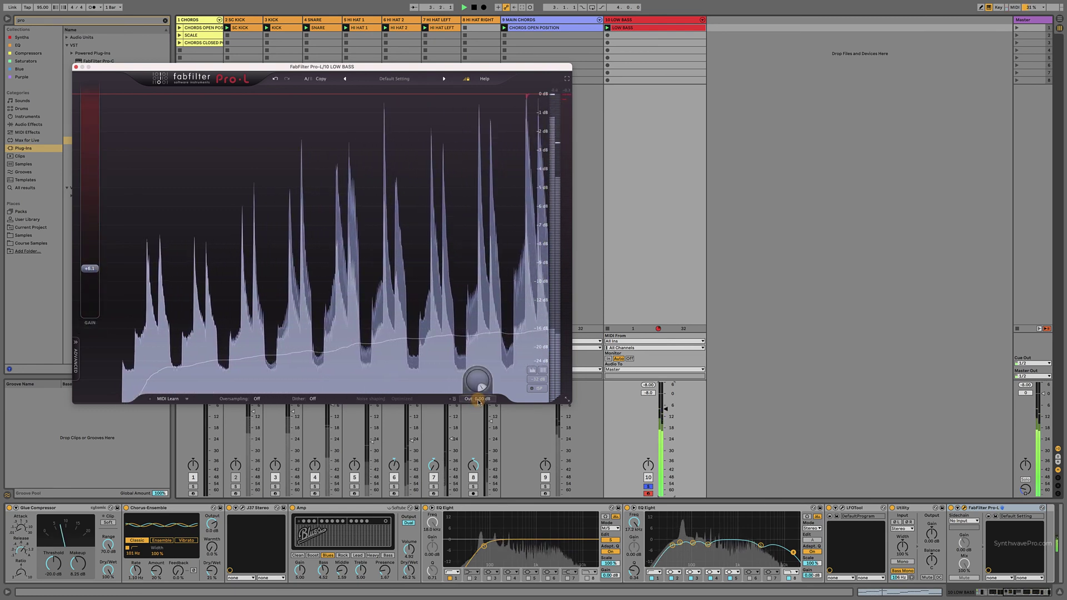
drag(476, 383, 476, 422)
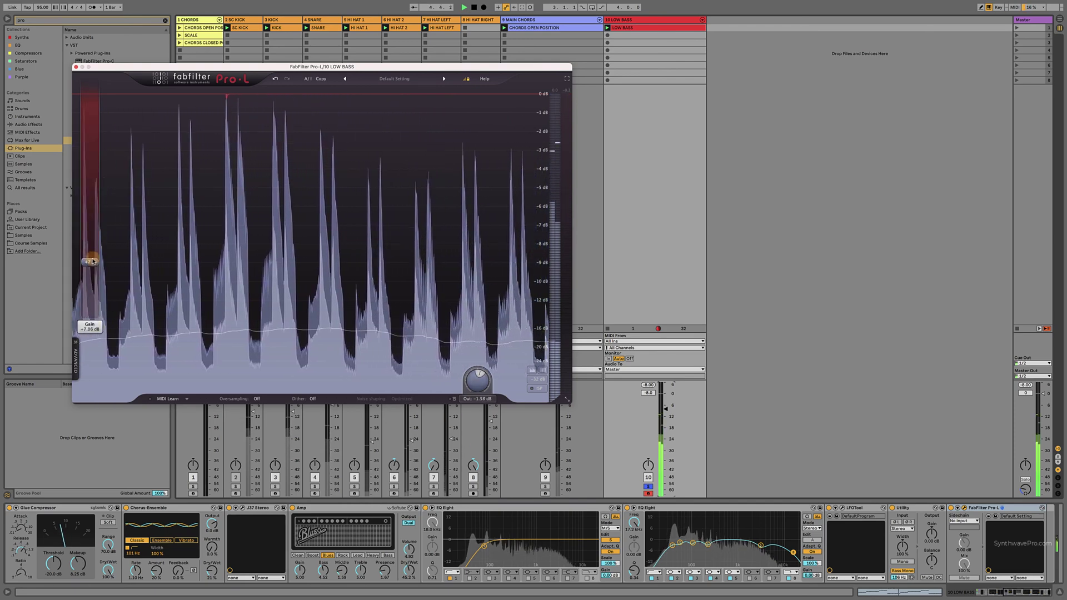
drag(92, 262, 92, 258)
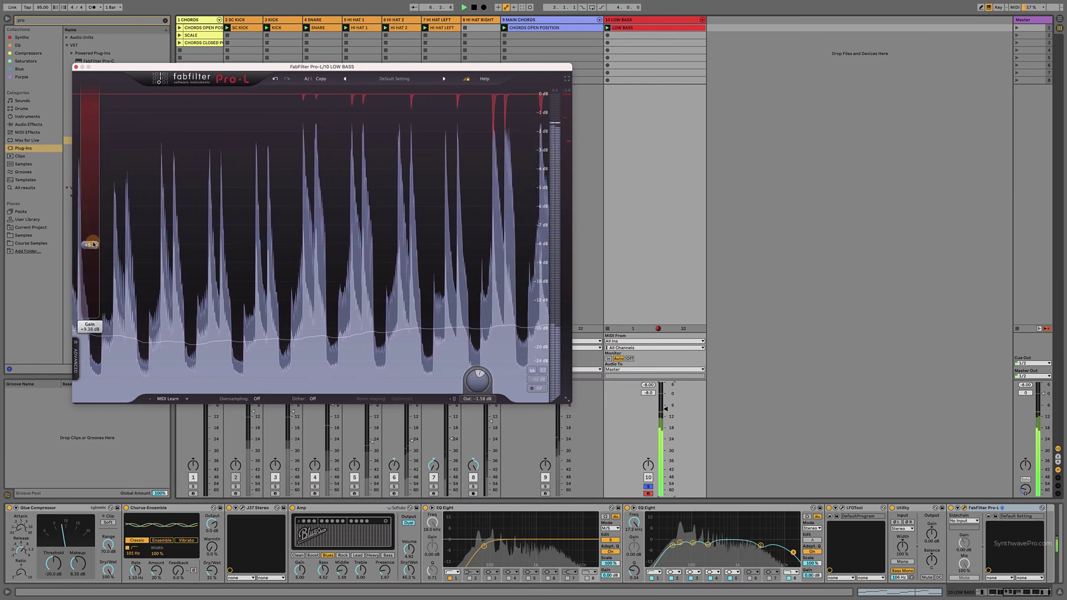
drag(94, 241, 95, 238)
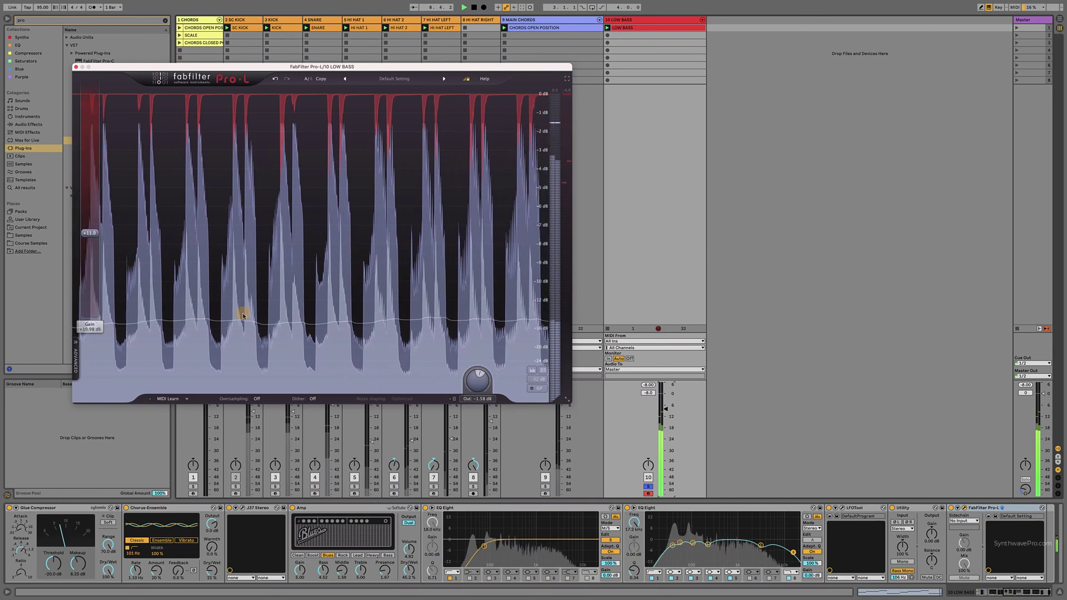
drag(473, 391, 482, 441)
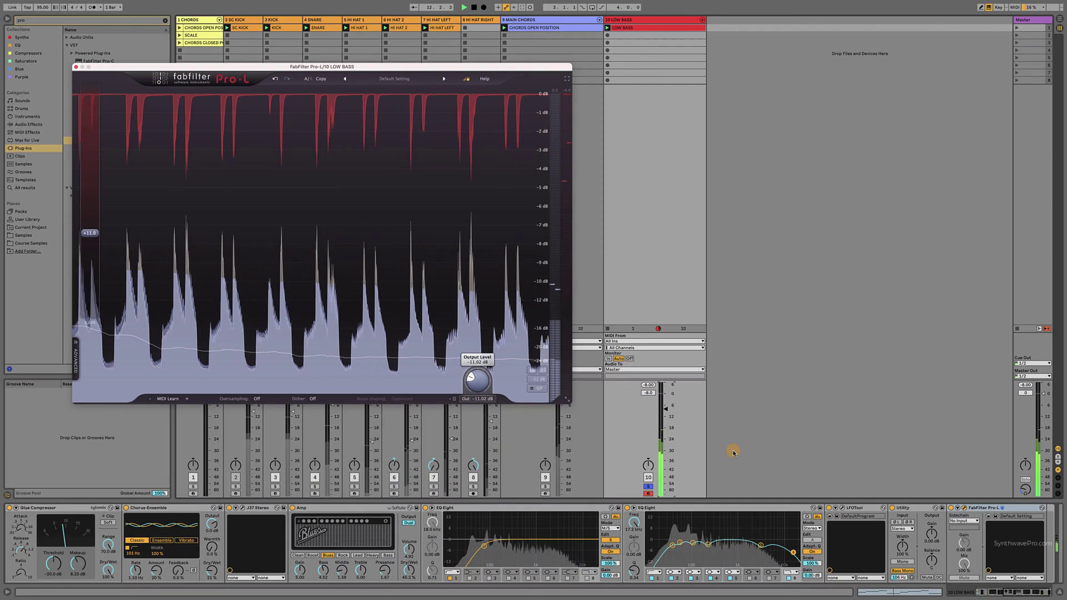
Compare the soloed bass with Pro-L off and on, and adjust the limiter's attack in its advanced settings.
click(951, 509)
click(951, 508)
click(951, 508)
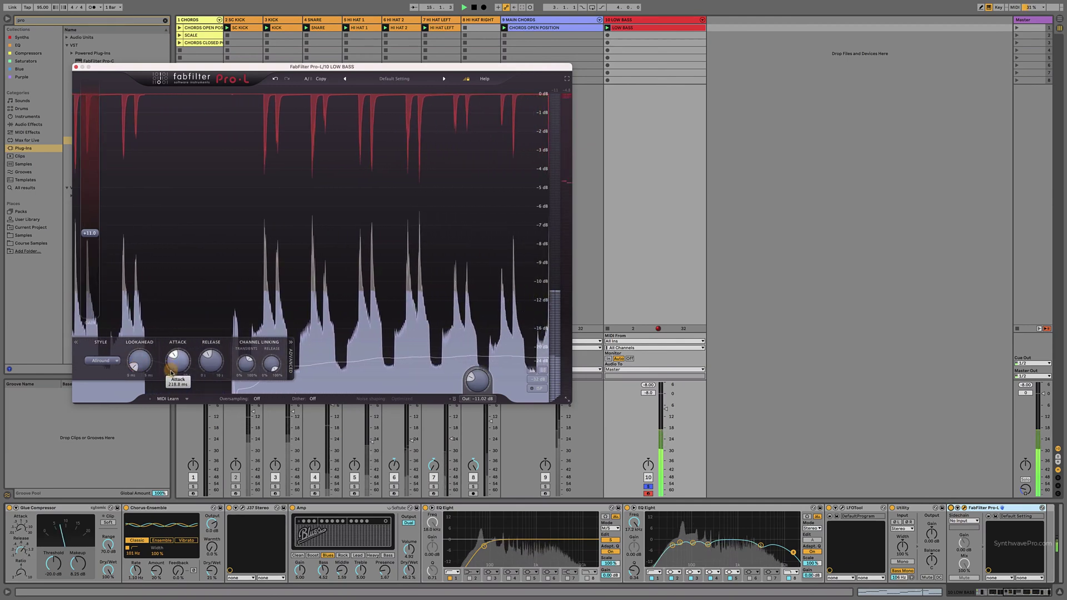
drag(170, 370, 171, 379)
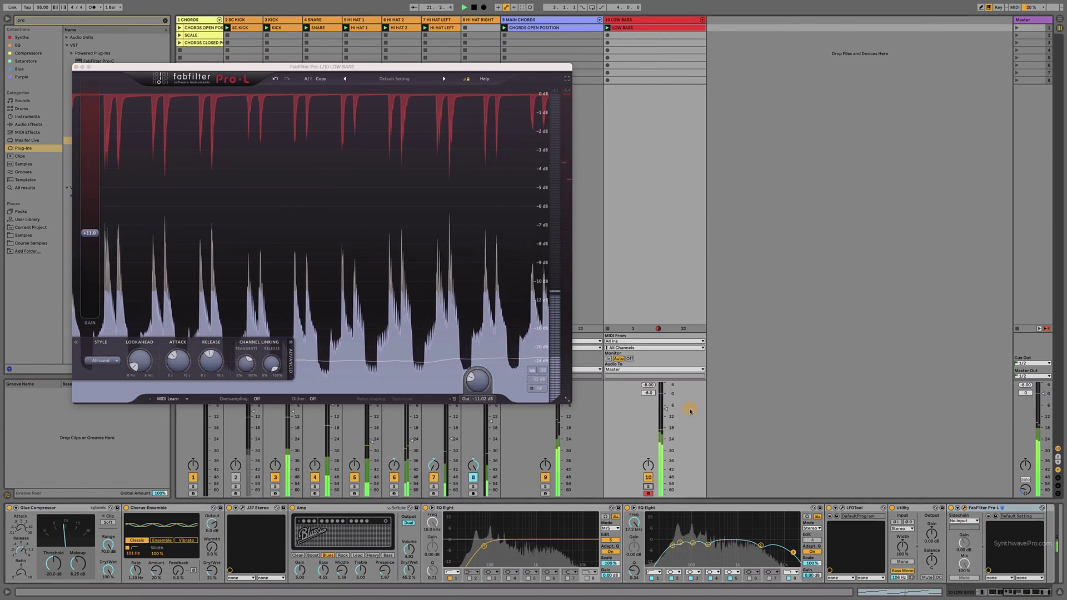
Raise LOW BASS's volume to -6.7 dB in the full mix, compare Pro-L off and on, and reset the track's peak level.
drag(666, 407, 666, 410)
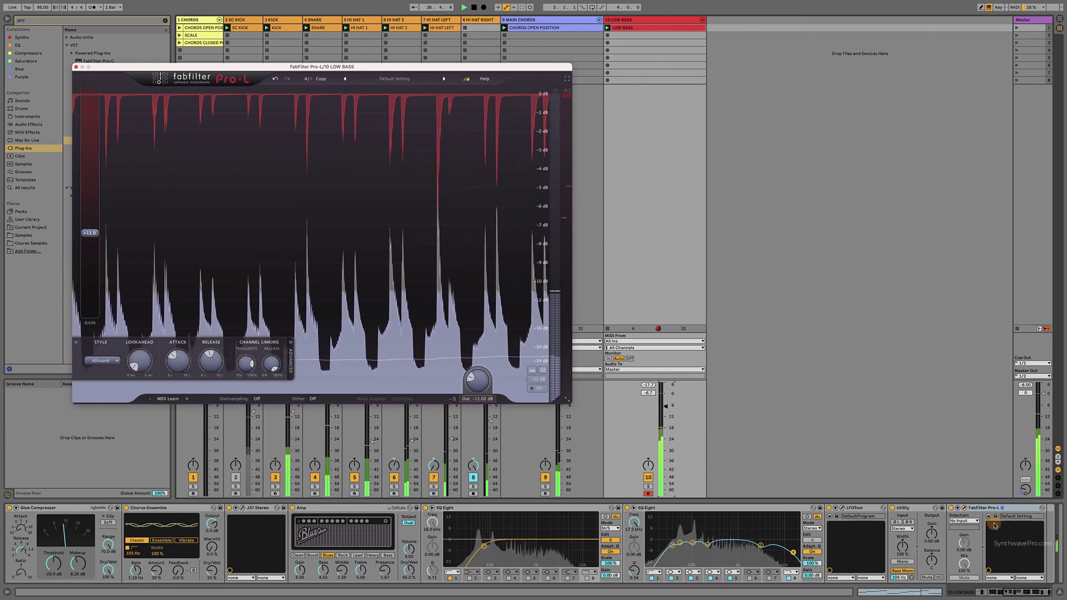
click(952, 509)
click(952, 509)
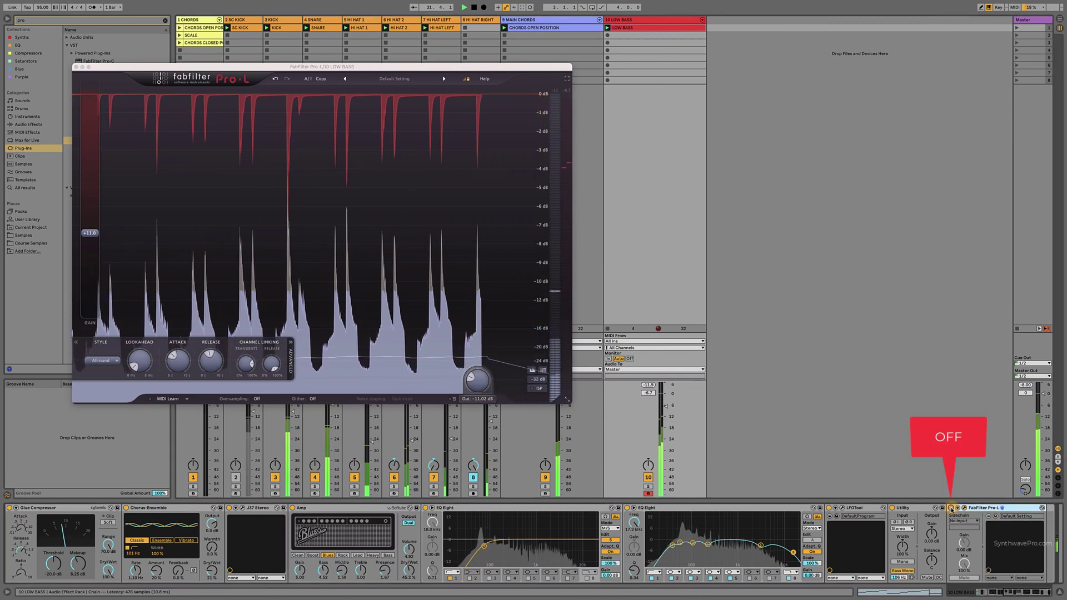
click(952, 509)
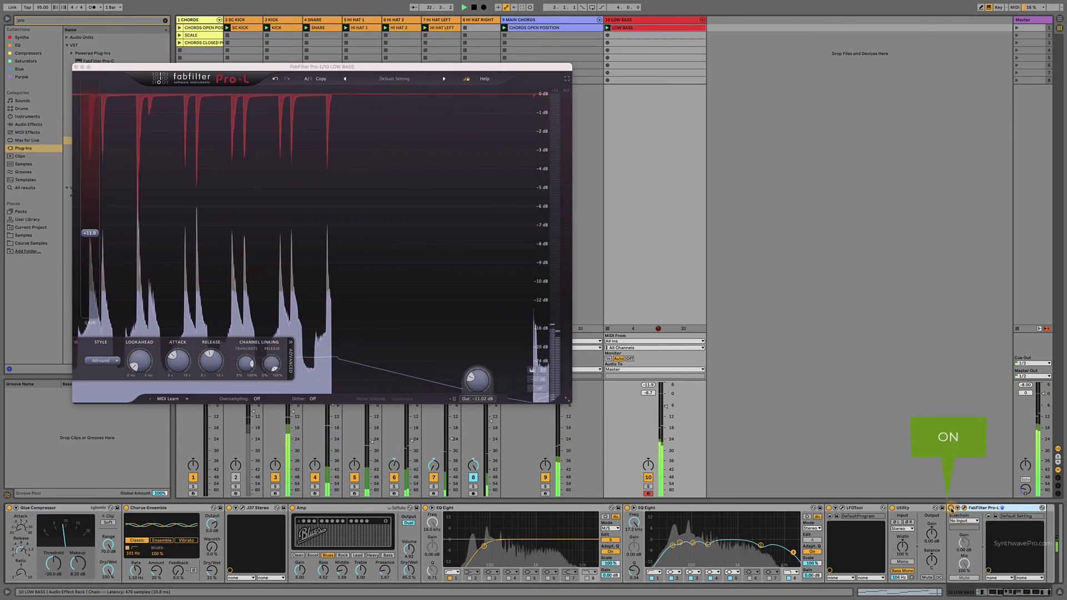
click(649, 385)
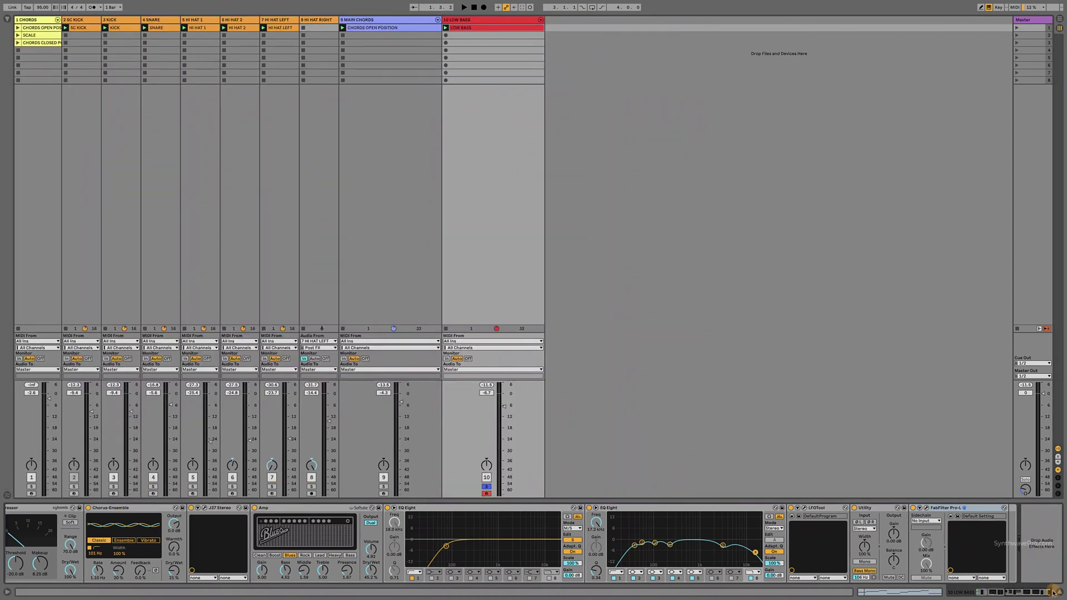
Compare LOW BASS with its whole effect group off and on in the full mix, and raise the track's volume slightly.
drag(1031, 593, 991, 593)
click(487, 486)
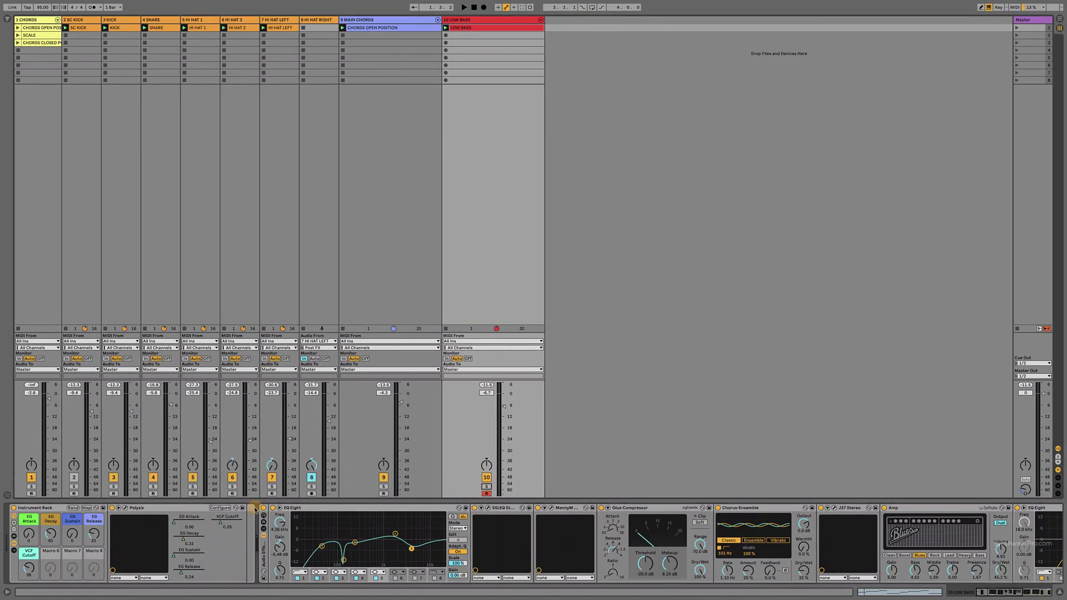
key(space)
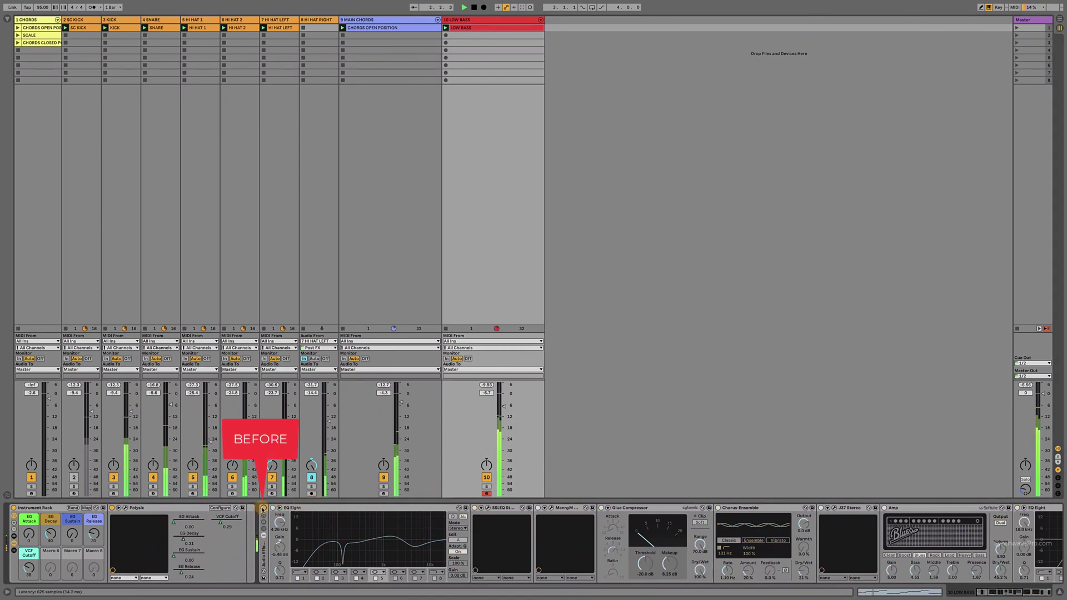
click(263, 509)
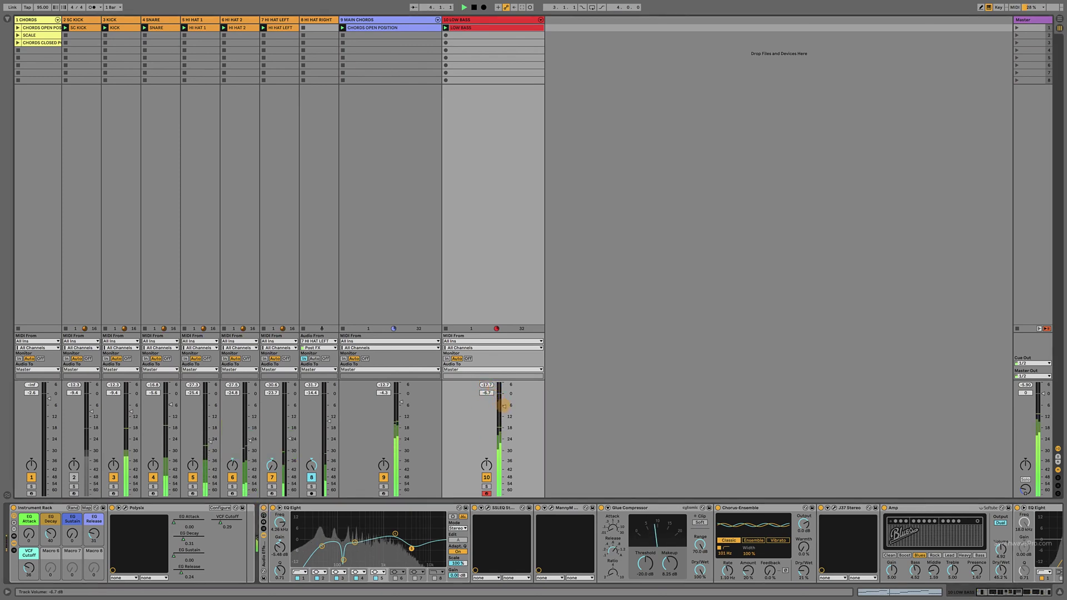
drag(504, 405, 504, 403)
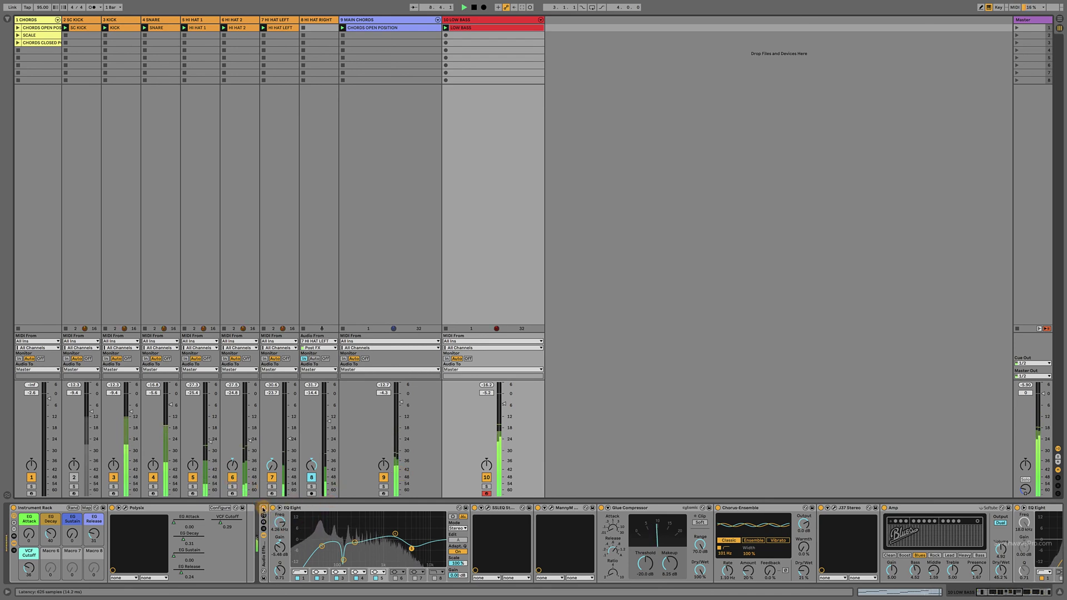
click(263, 508)
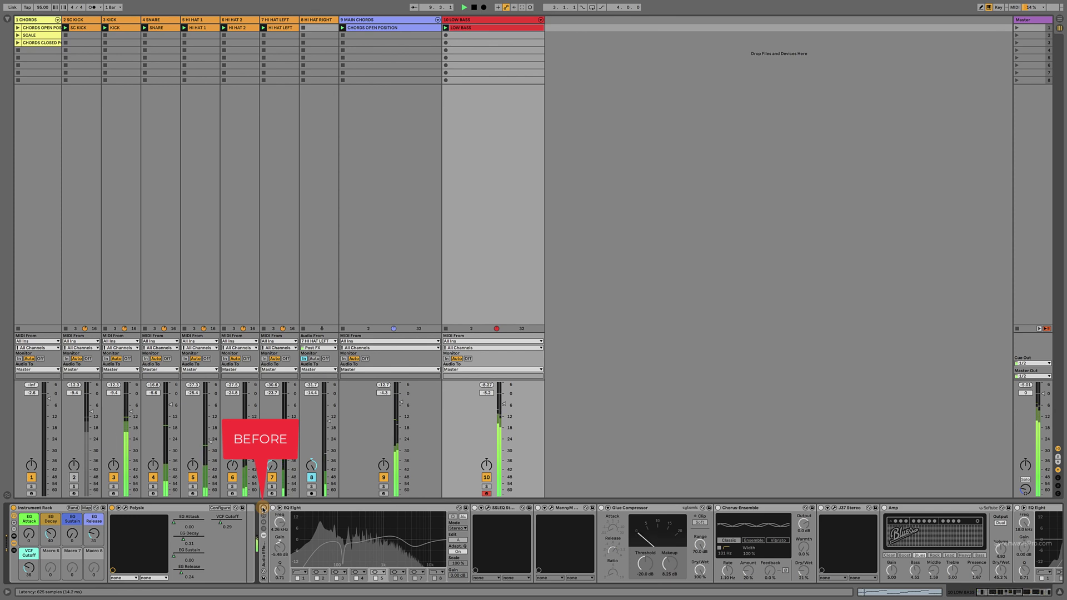
click(263, 508)
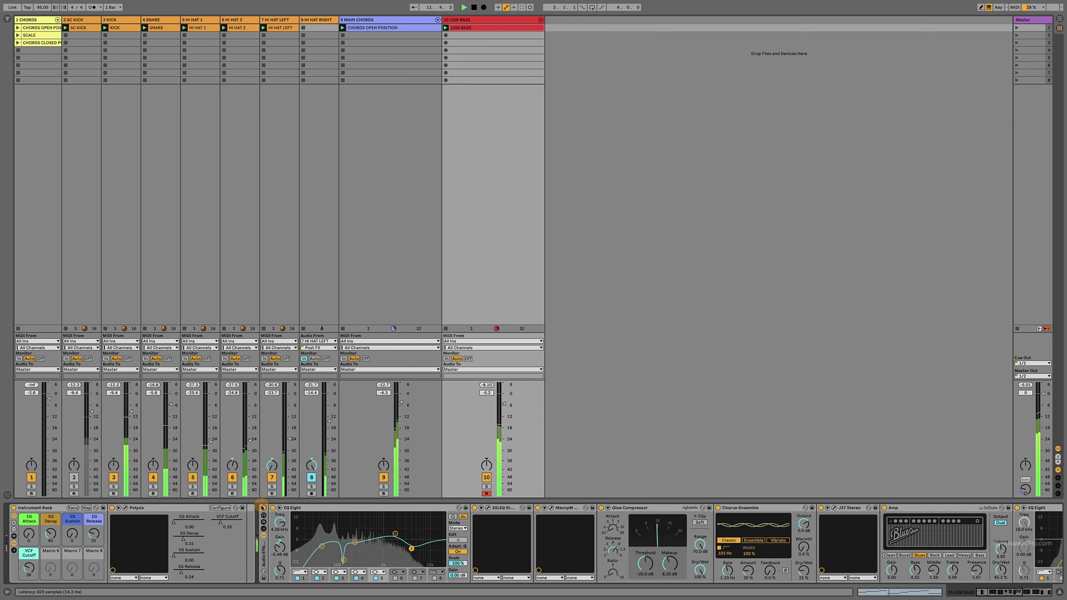
key(space)
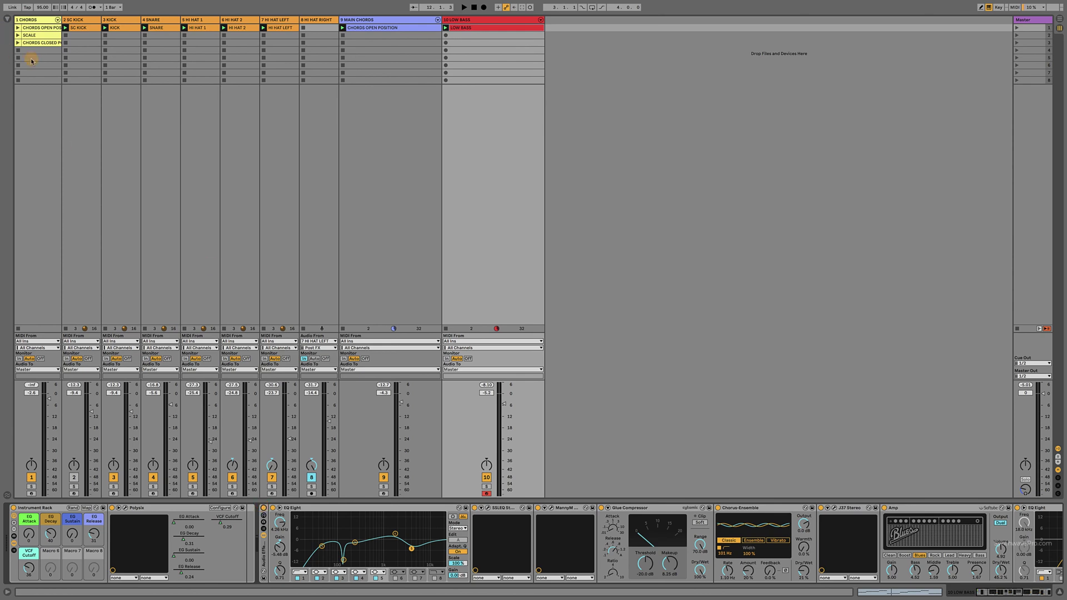
Add the API-550B Mono equalizer to the KICK track between the PuigTec EQ and the Compressor, and reposition its window.
click(123, 21)
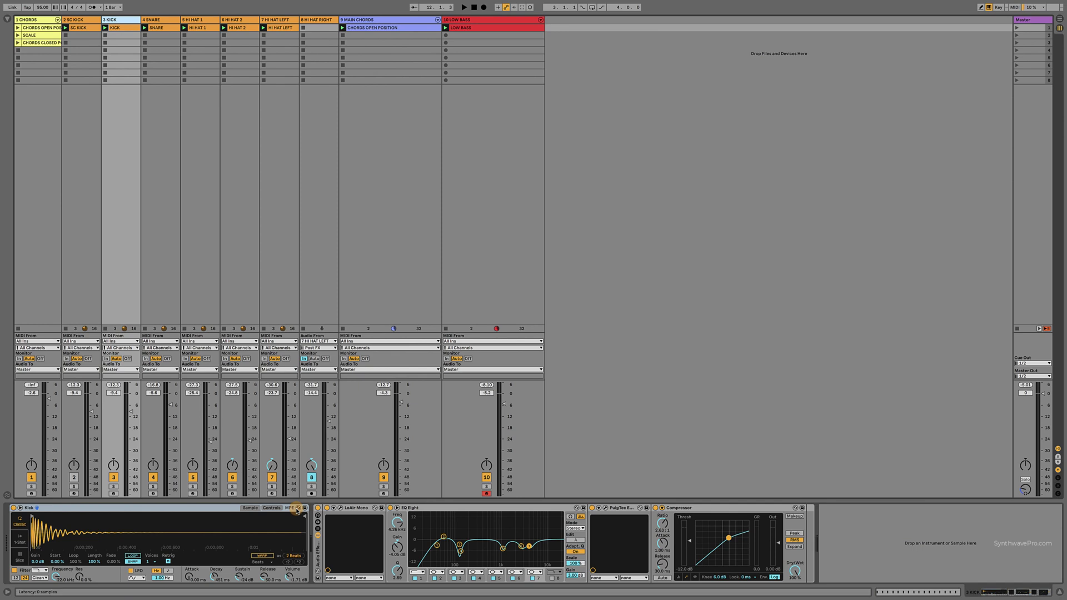
mouse_move(11, 4)
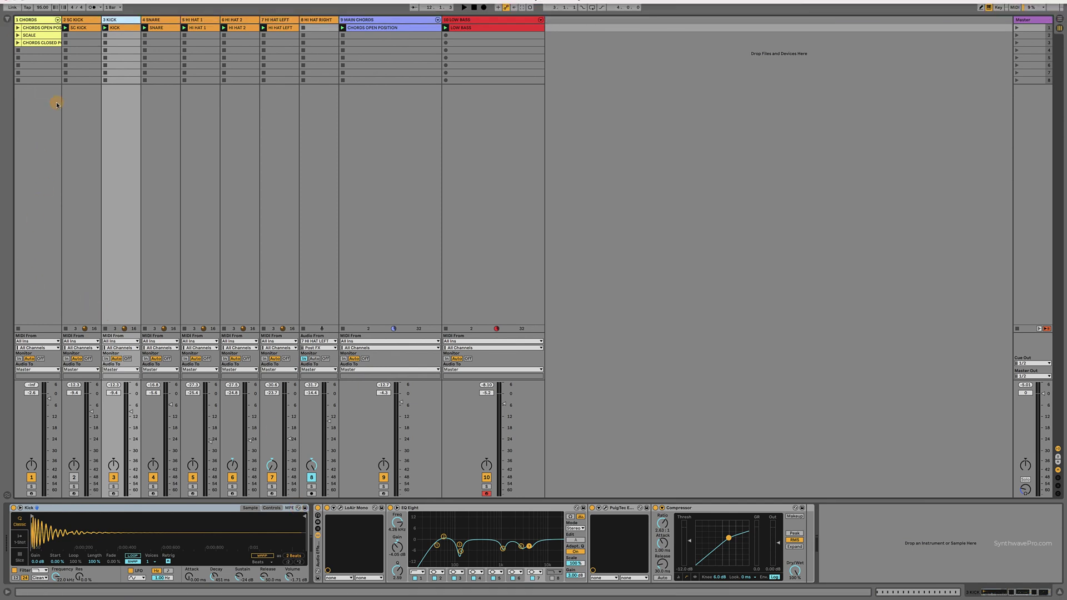
click(8, 19)
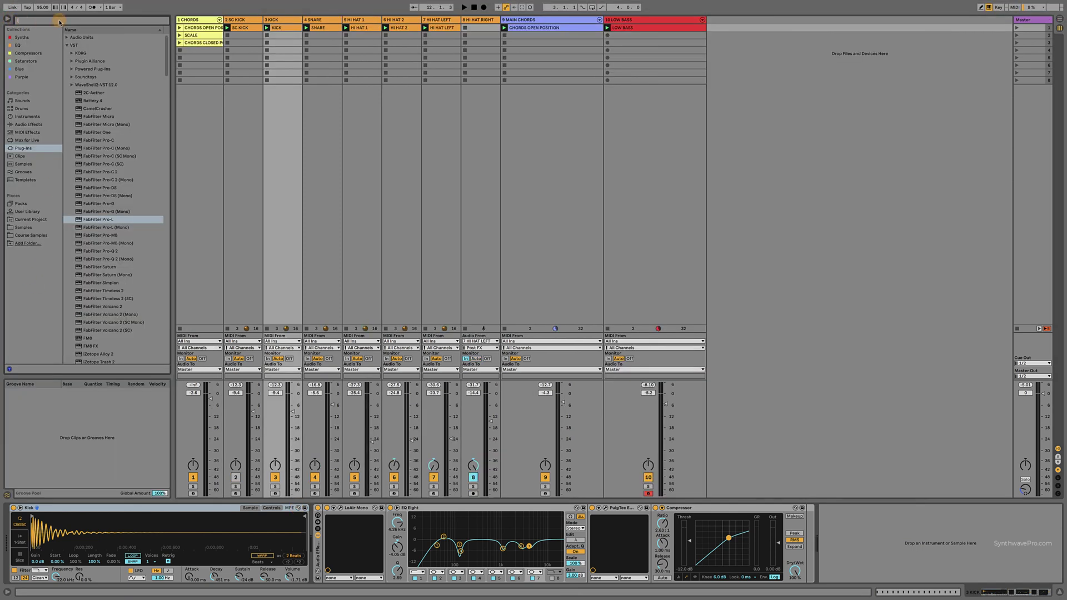
click(24, 46)
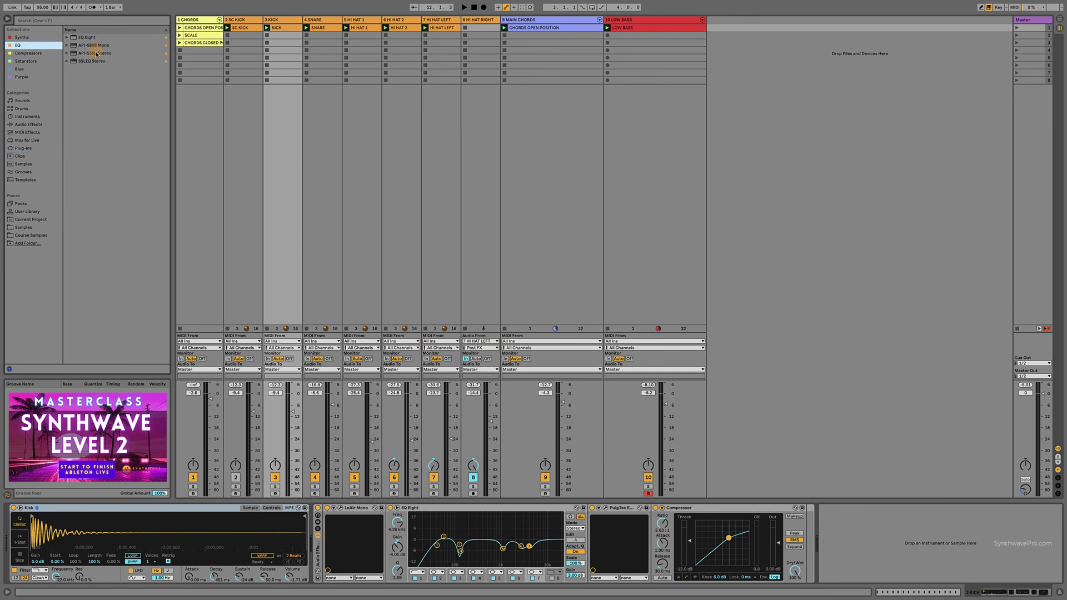
drag(97, 47, 651, 550)
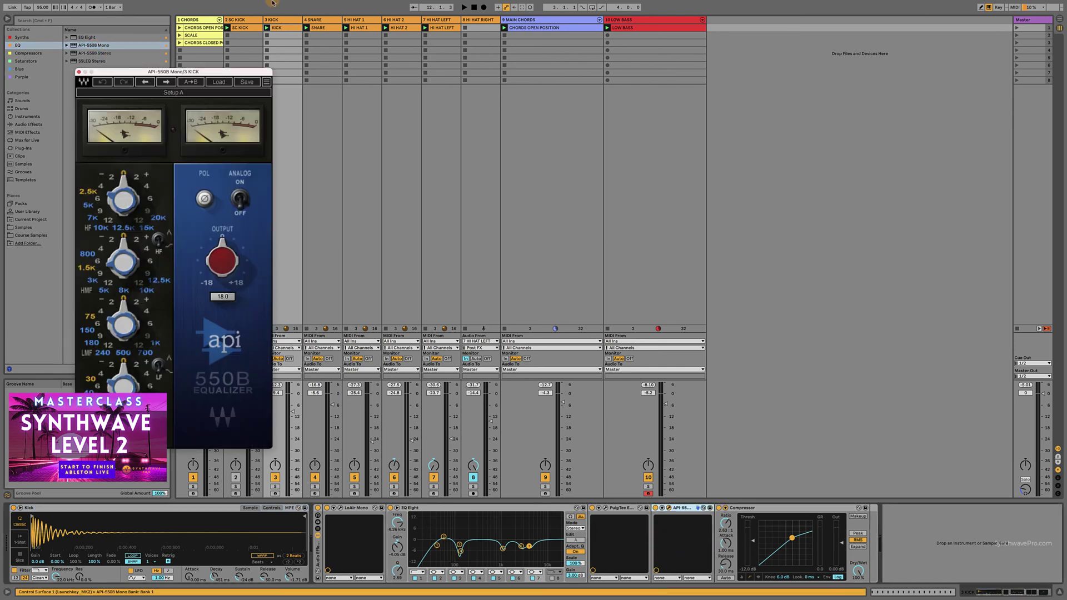
drag(212, 65, 533, 109)
Solo LOW BASS and KICK together, and cut the API-550B's low-mid band by 6 dB at 180 Hz.
click(648, 486)
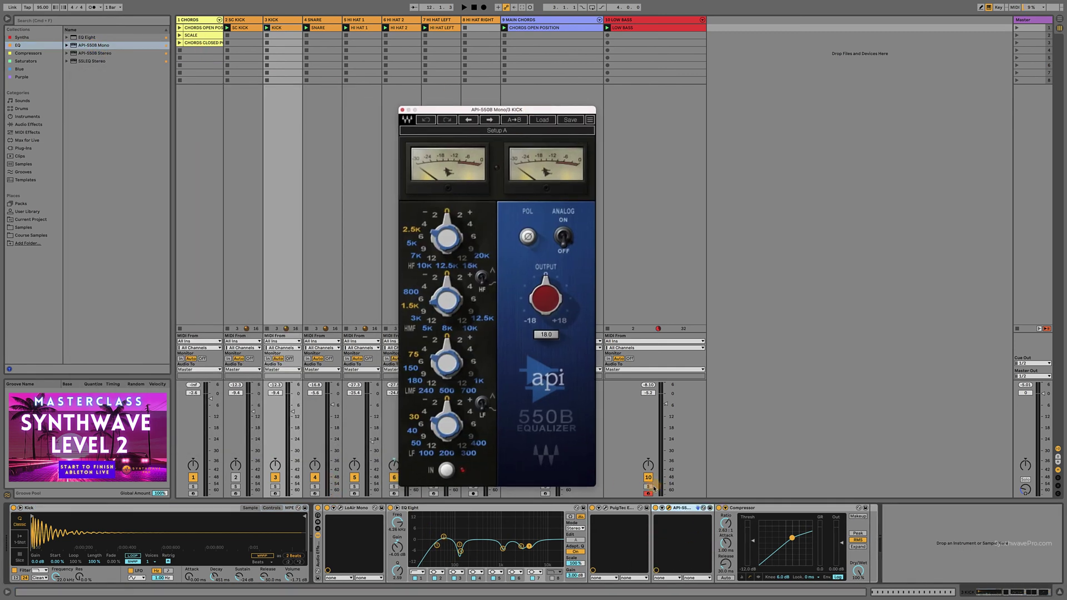
click(274, 486)
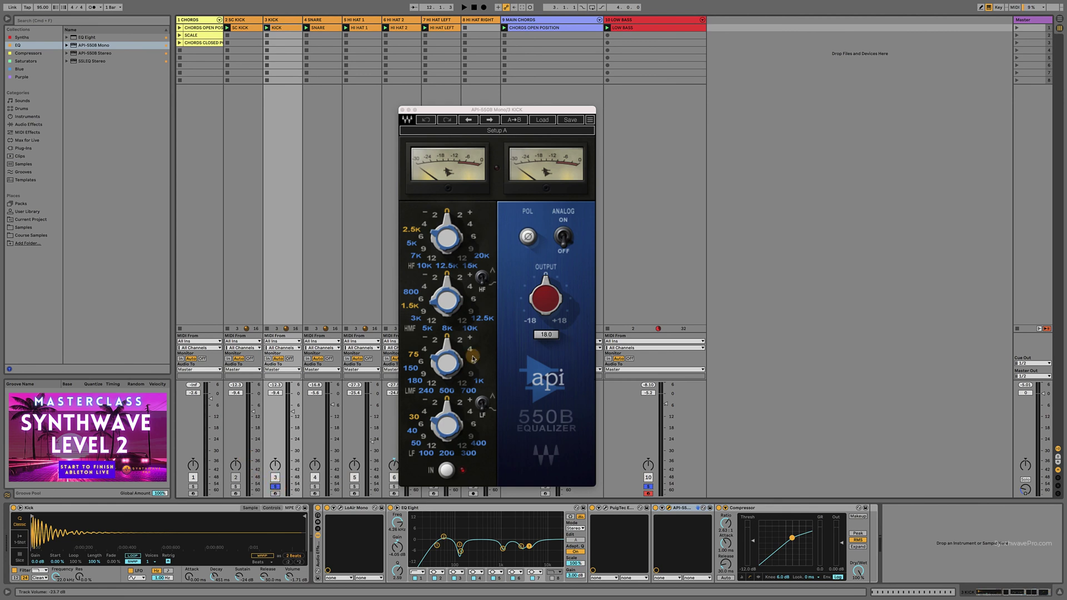
mouse_move(453, 367)
key(space)
drag(451, 365, 450, 345)
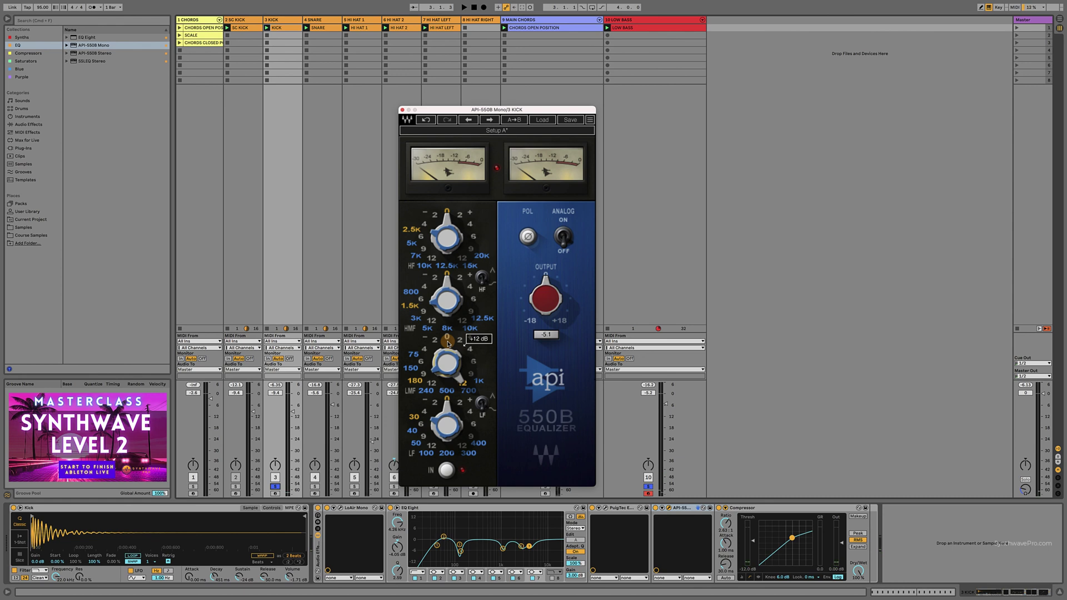
scroll(448, 343, down, 8)
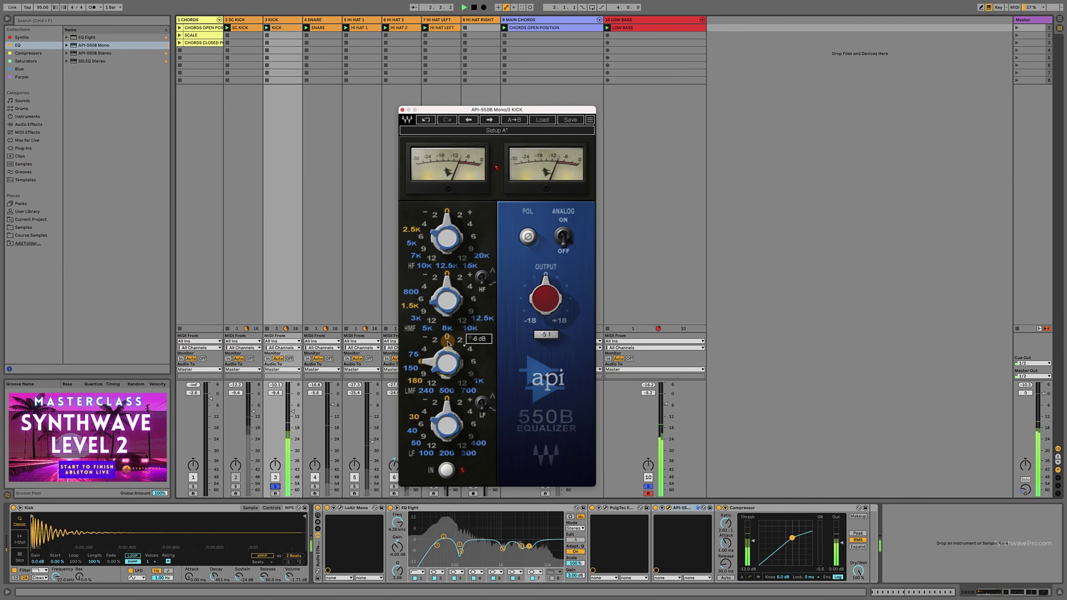
Compare the kick and bass with the API-550B equalizer bypassed and active.
click(446, 471)
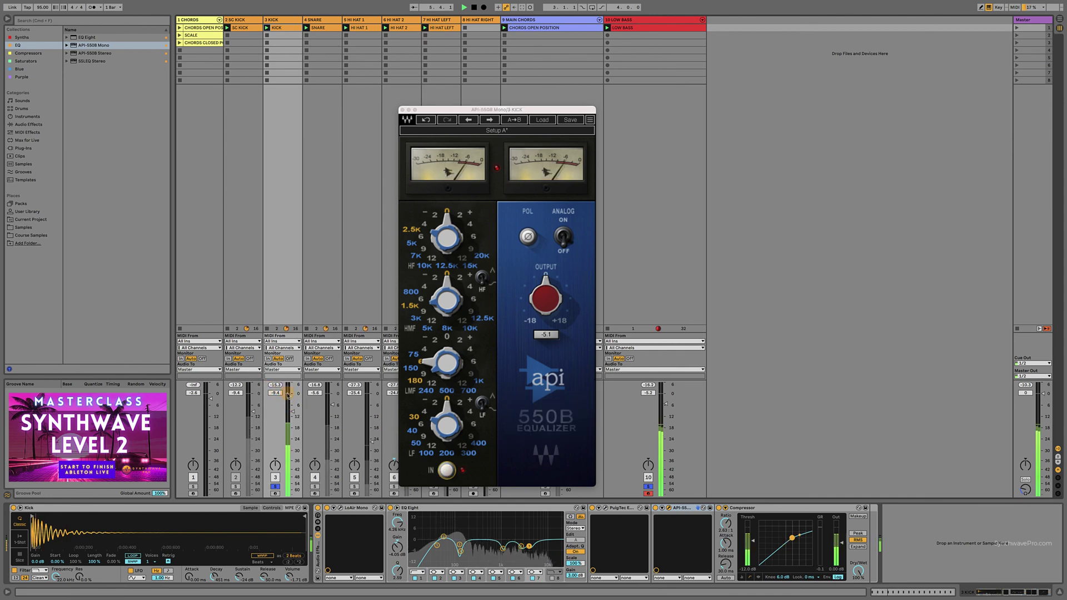
click(452, 470)
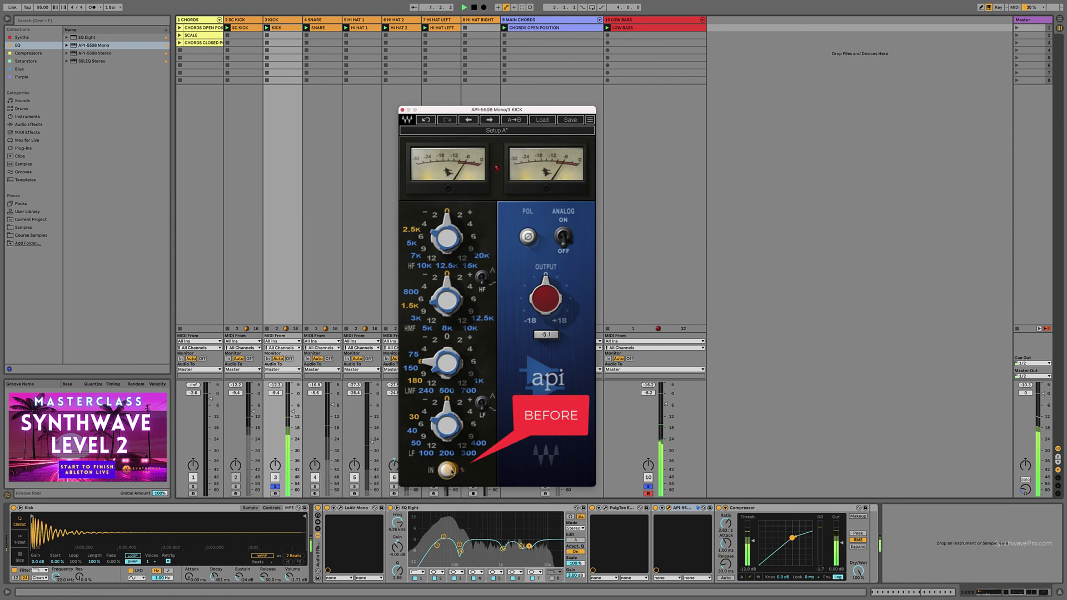
click(451, 470)
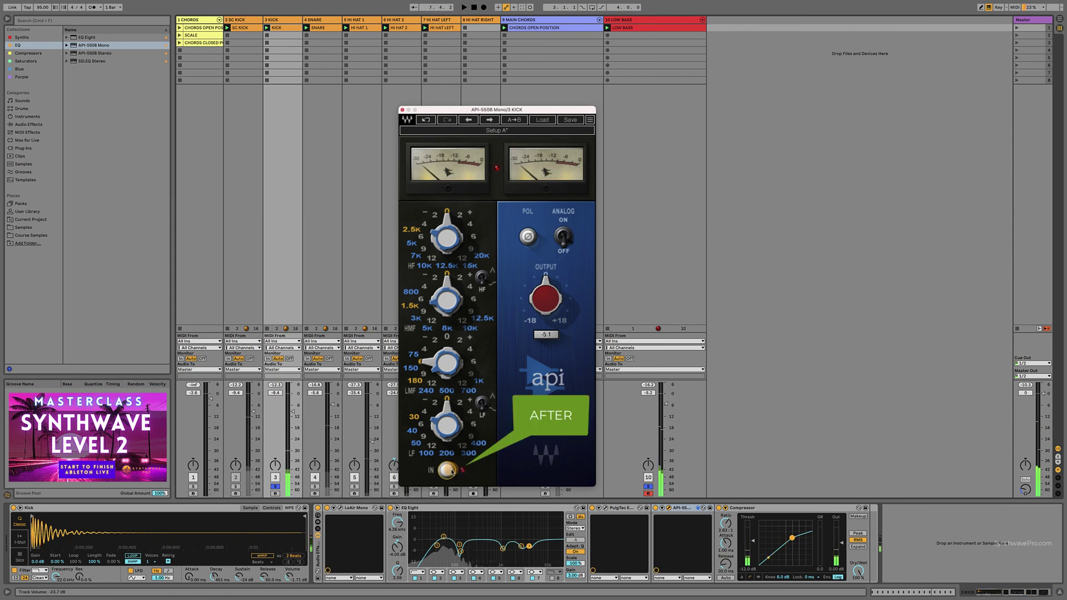
Solo the KICK track alone and compare its sound with the API-550B equalizer active and bypassed.
mouse_move(437, 356)
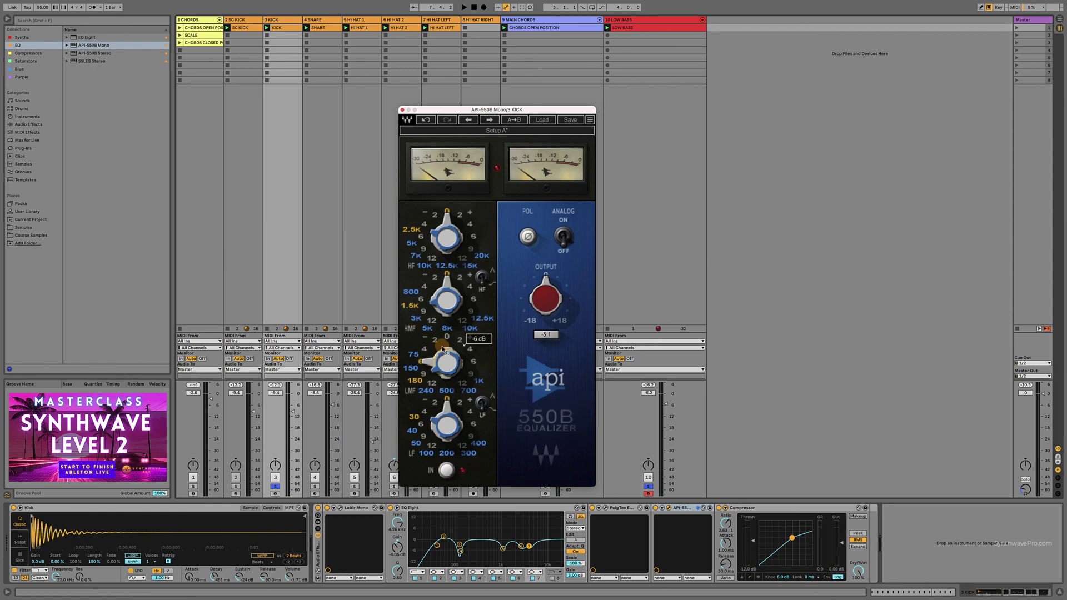
click(274, 488)
key(space)
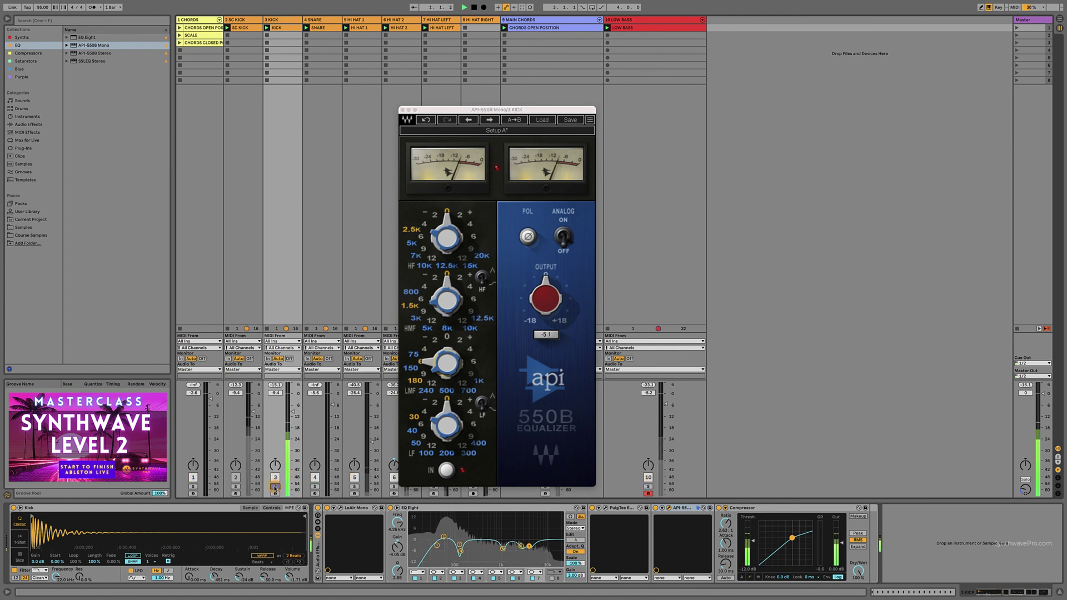
click(439, 469)
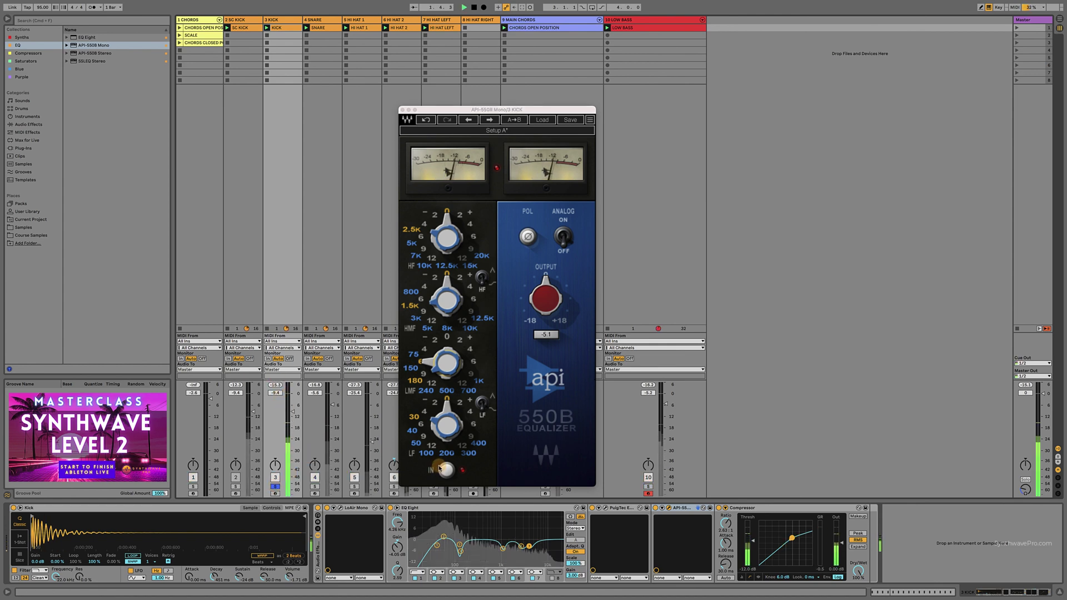
click(446, 471)
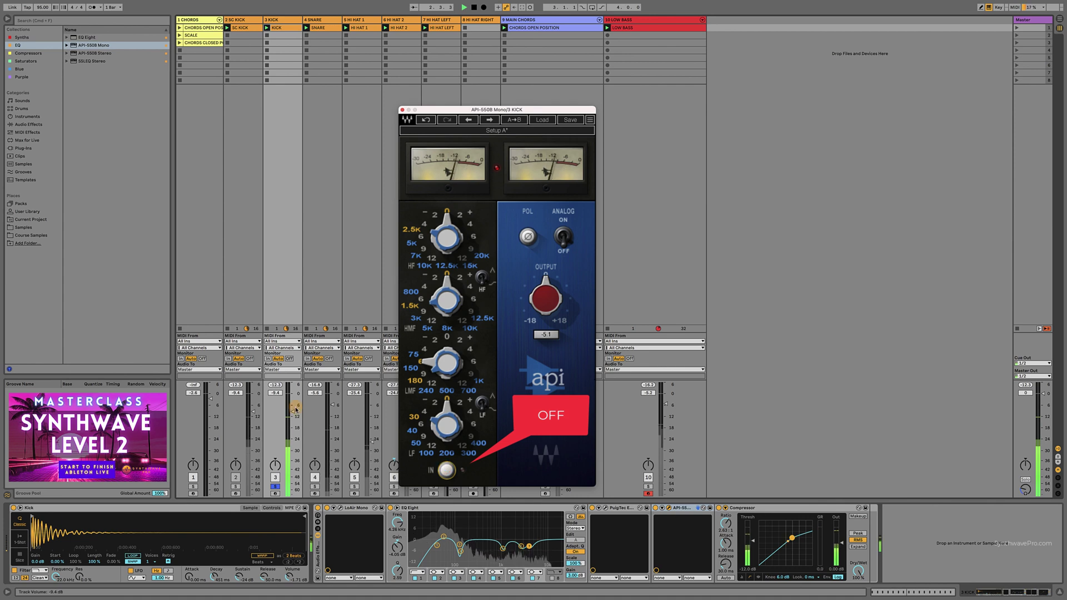
click(444, 468)
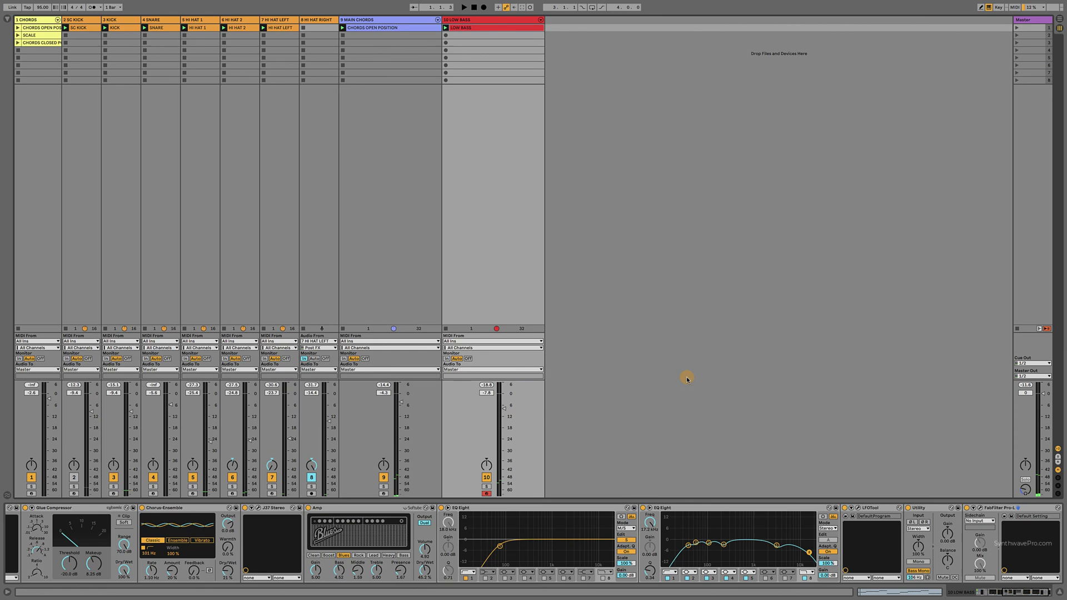
Play the full mix and compare LOW BASS with its whole effect rack switched off and on.
key(space)
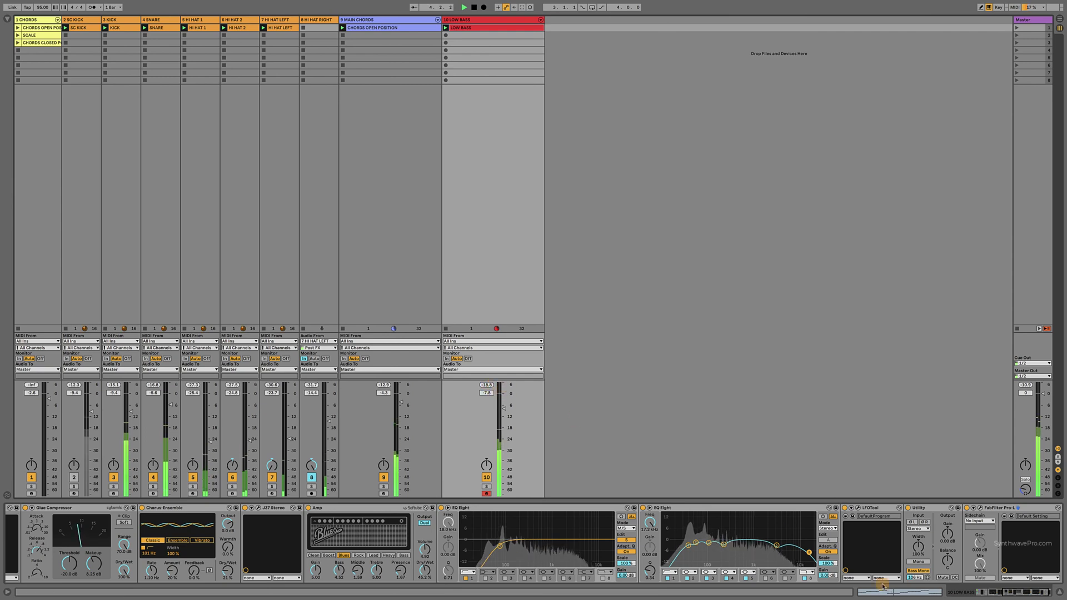
click(1033, 593)
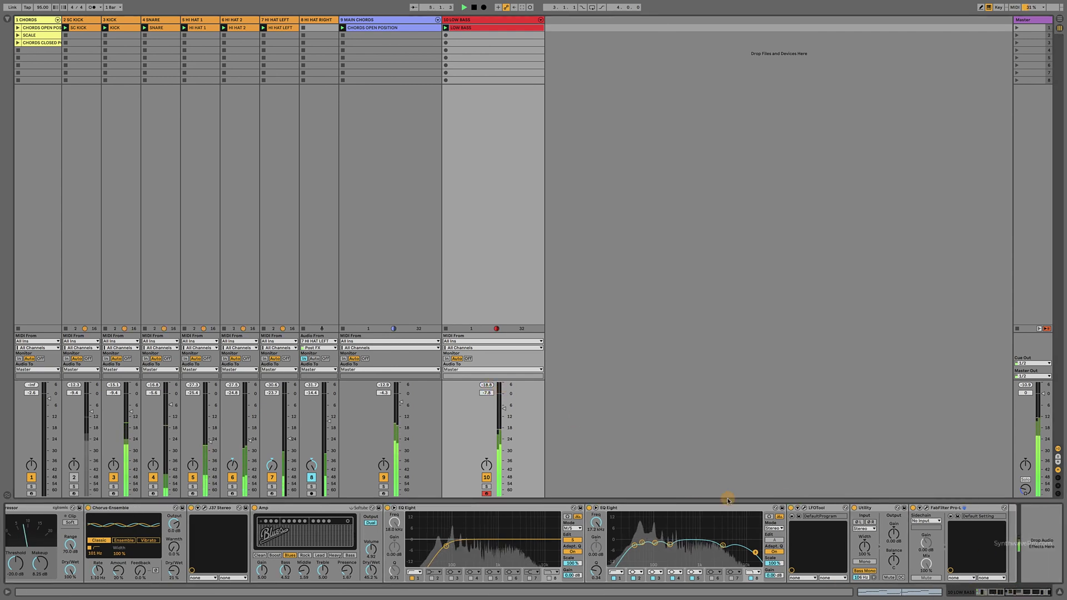
click(984, 593)
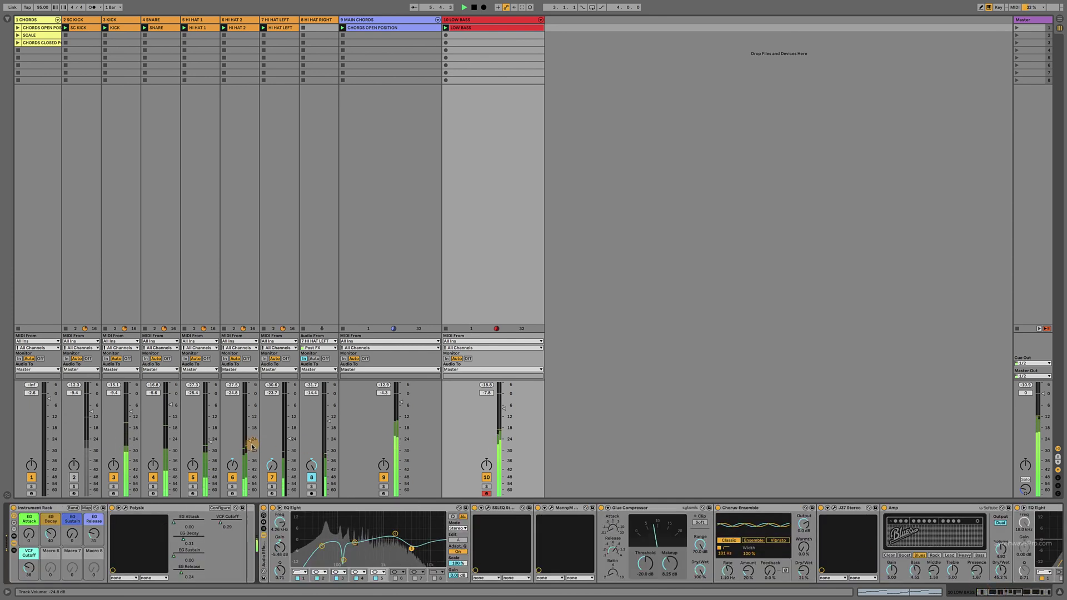
click(264, 508)
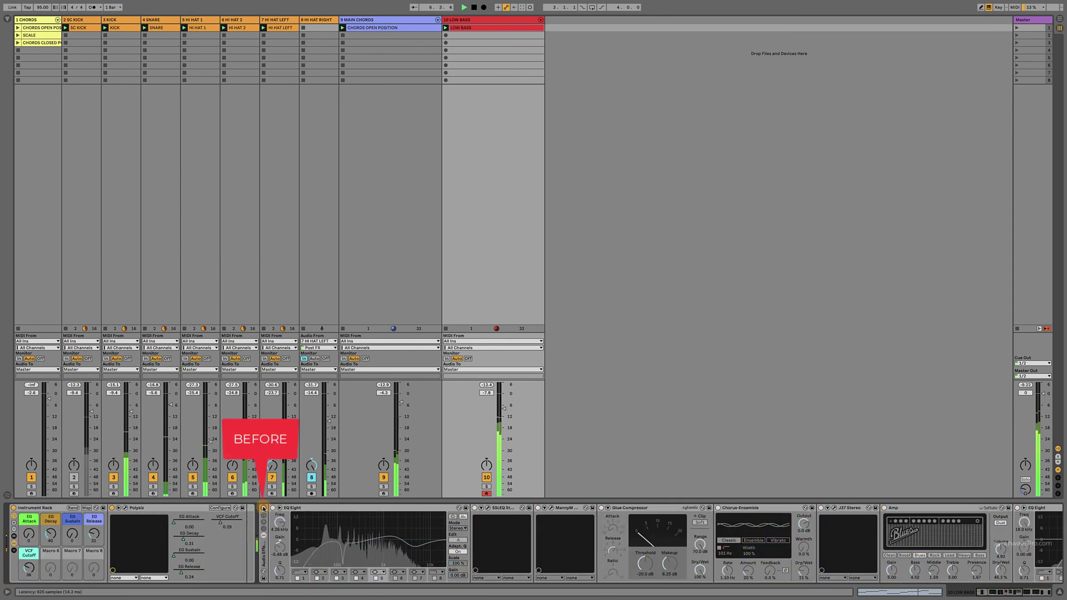
click(264, 508)
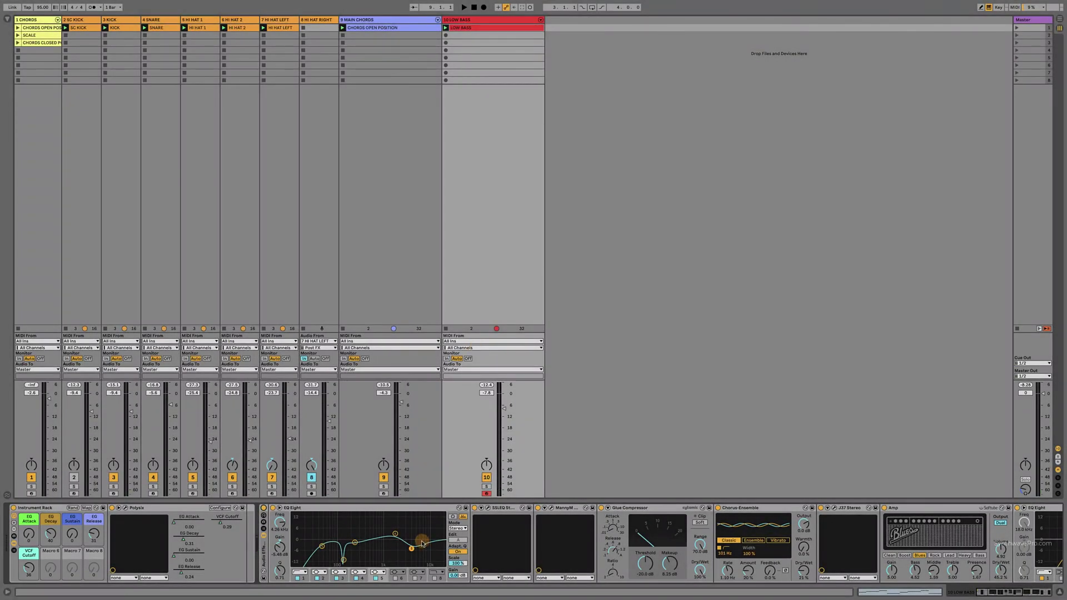
Open the SSLEQ and MannyM EQ windows on LOW BASS and review the rest of its effect chain up to Pro-L.
click(488, 508)
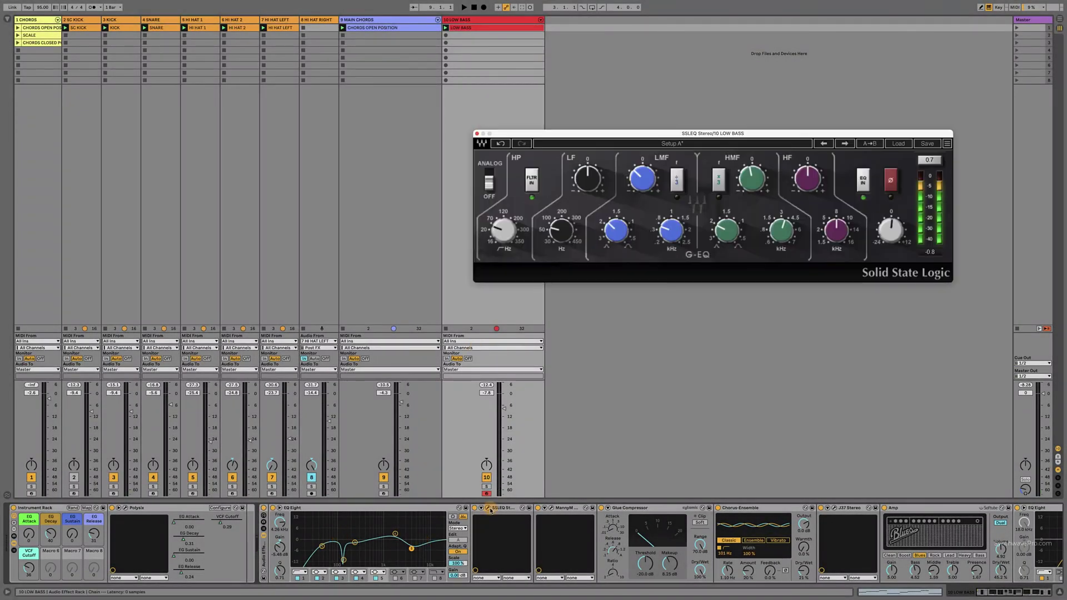
click(544, 508)
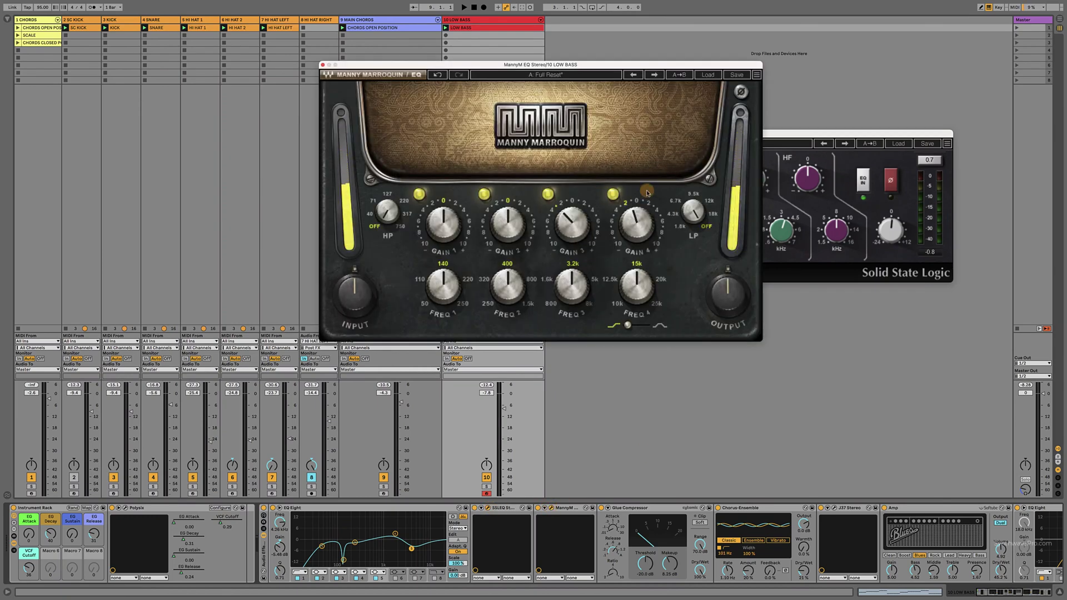
drag(1011, 596, 1024, 594)
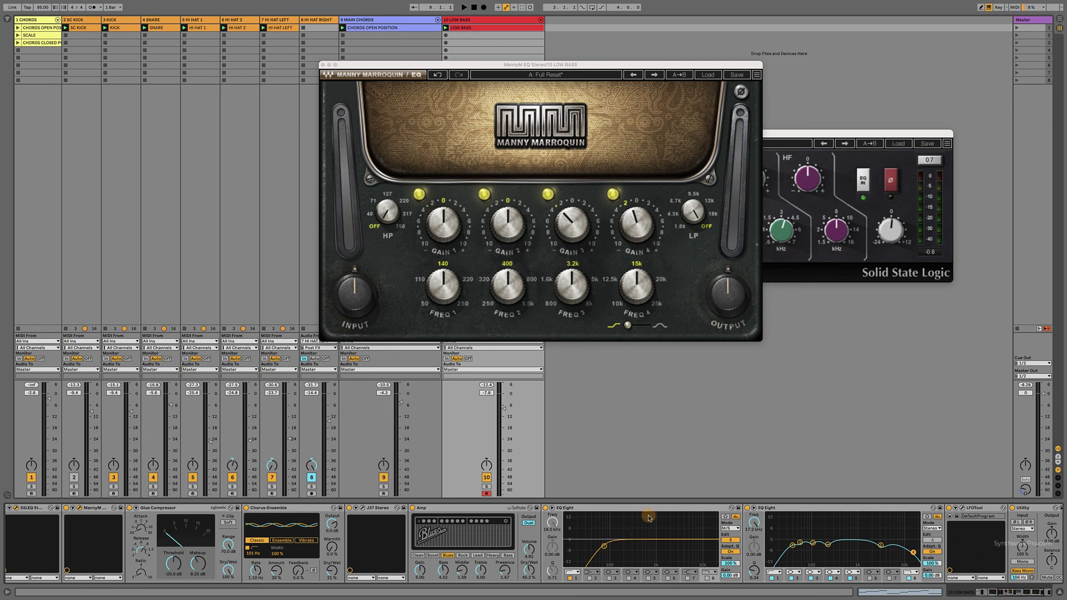
click(1002, 593)
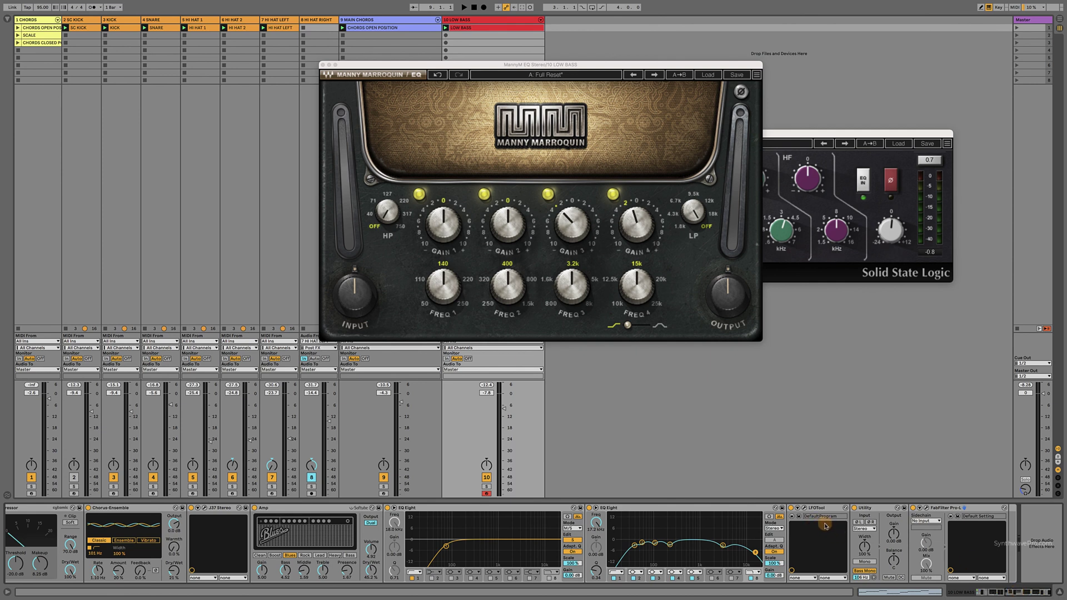